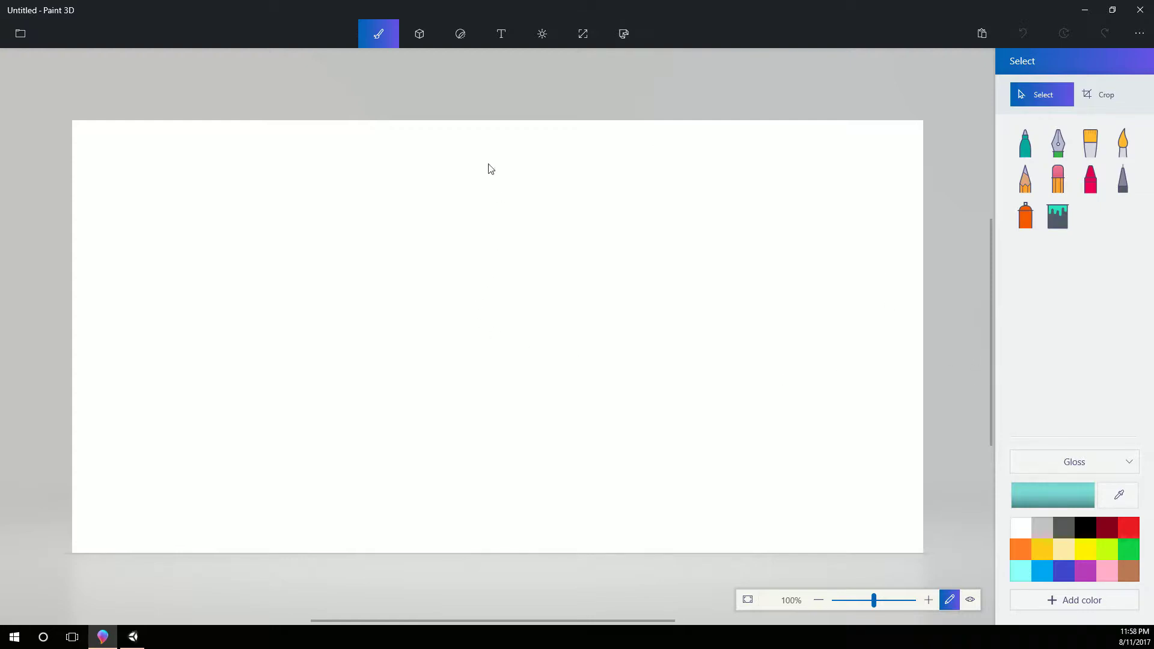
Step: Switch to 3D shapes and place a Man figure on the Paint 3D canvas
left_click(420, 34)
left_click_drag(286, 232, 718, 401)
left_click(751, 281)
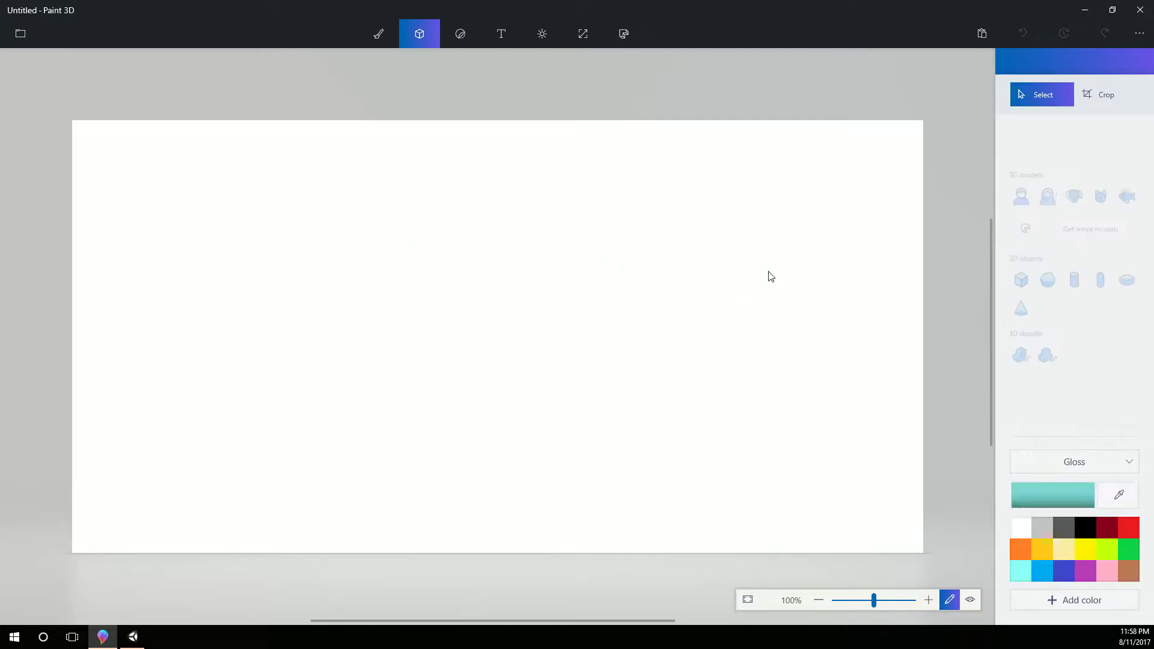
left_click(1021, 149)
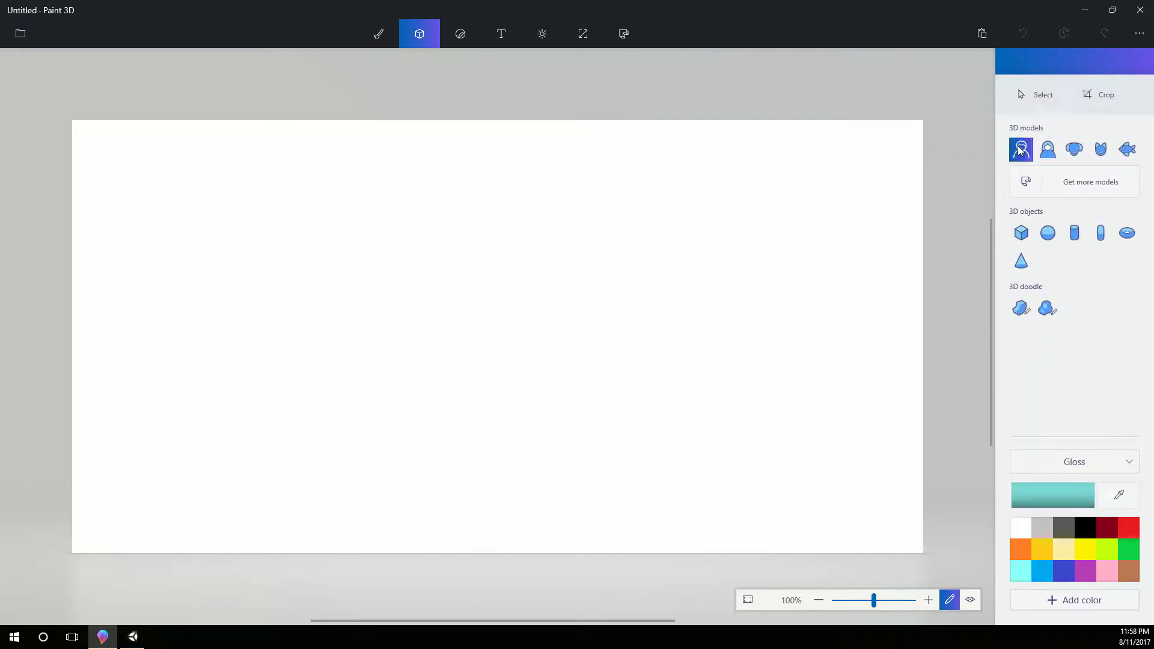
left_click(371, 244)
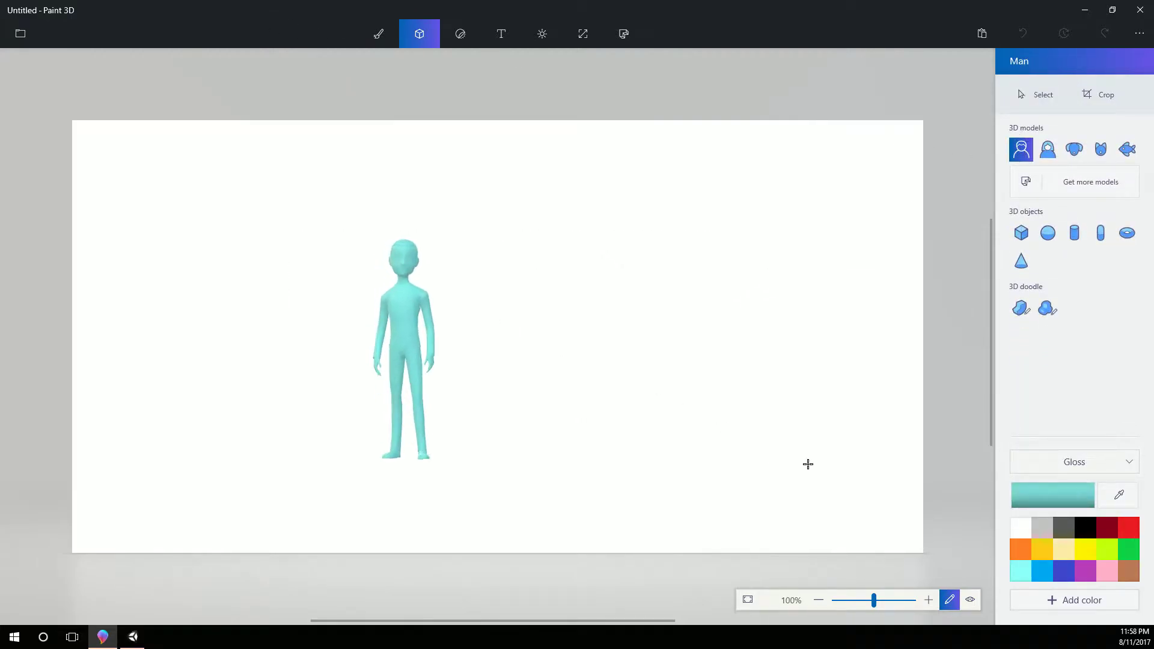
left_click(405, 318)
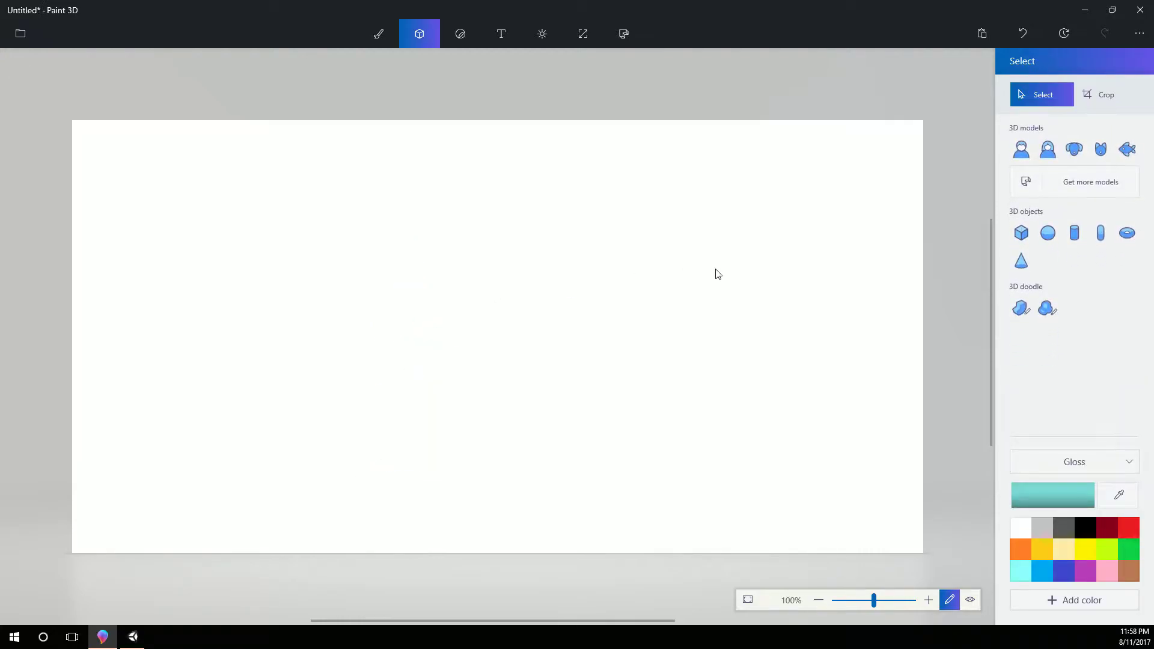
Step: Draw a large cube, squash it into a thin tilted slab, then delete it
left_click(1021, 233)
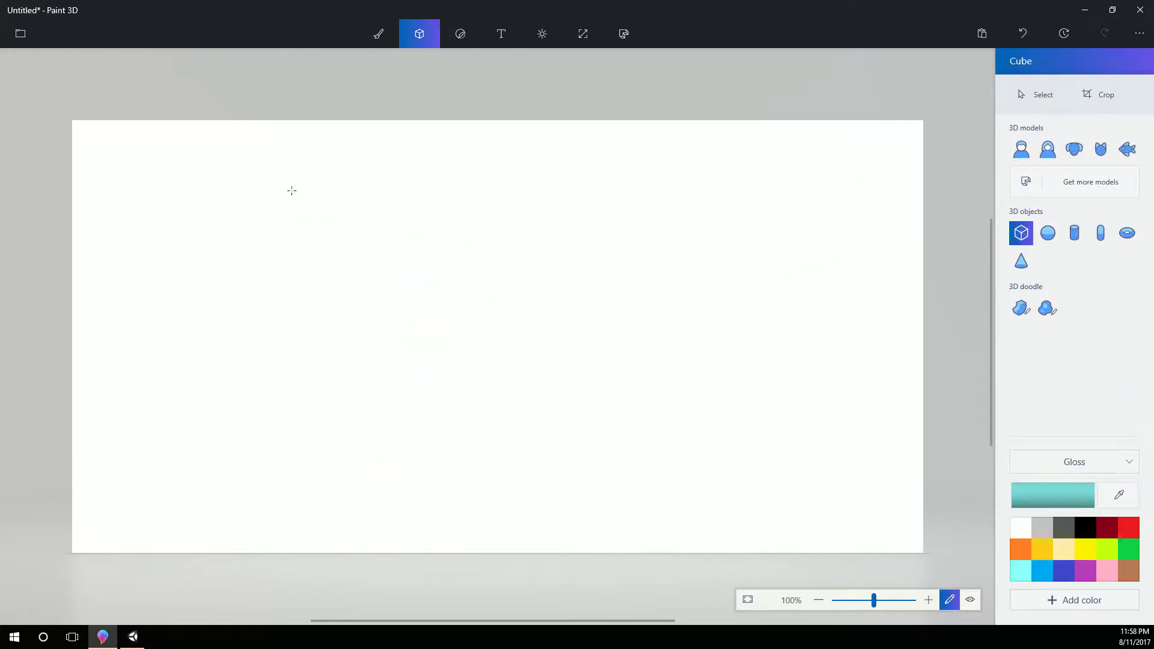
left_click_drag(256, 225, 752, 407)
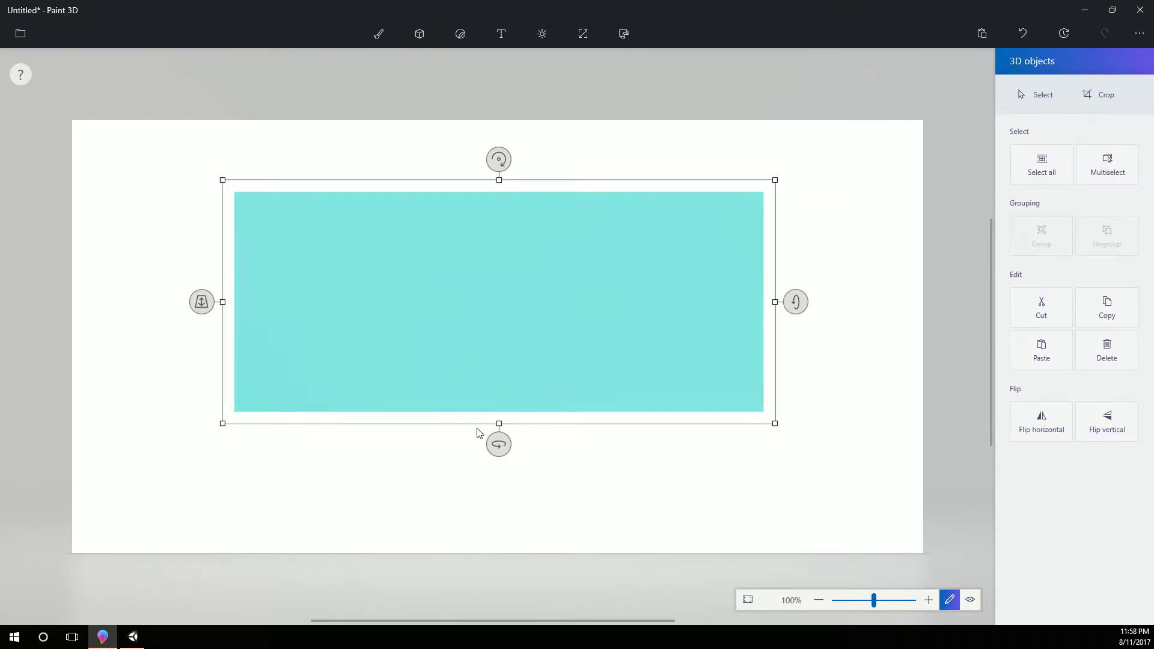
left_click_drag(498, 445, 393, 377)
key("ctrl+z")
left_click_drag(500, 425, 498, 324)
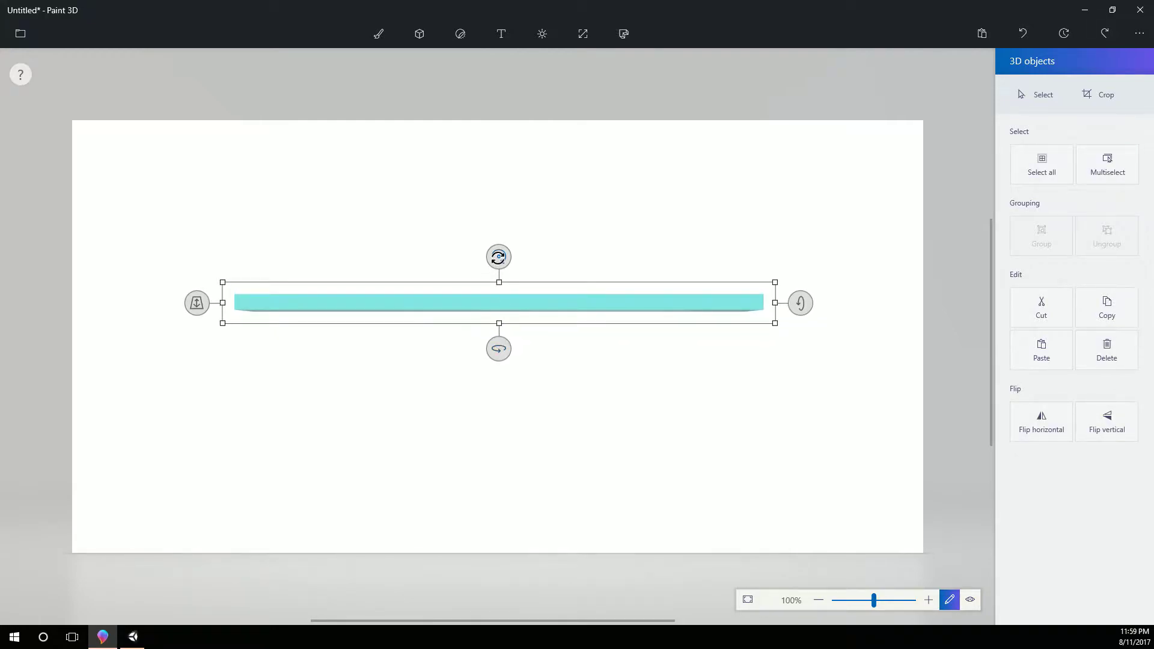
mouse_move(498, 257)
left_mouse_down()
mouse_move(500, 322)
mouse_move(503, 274)
left_mouse_up()
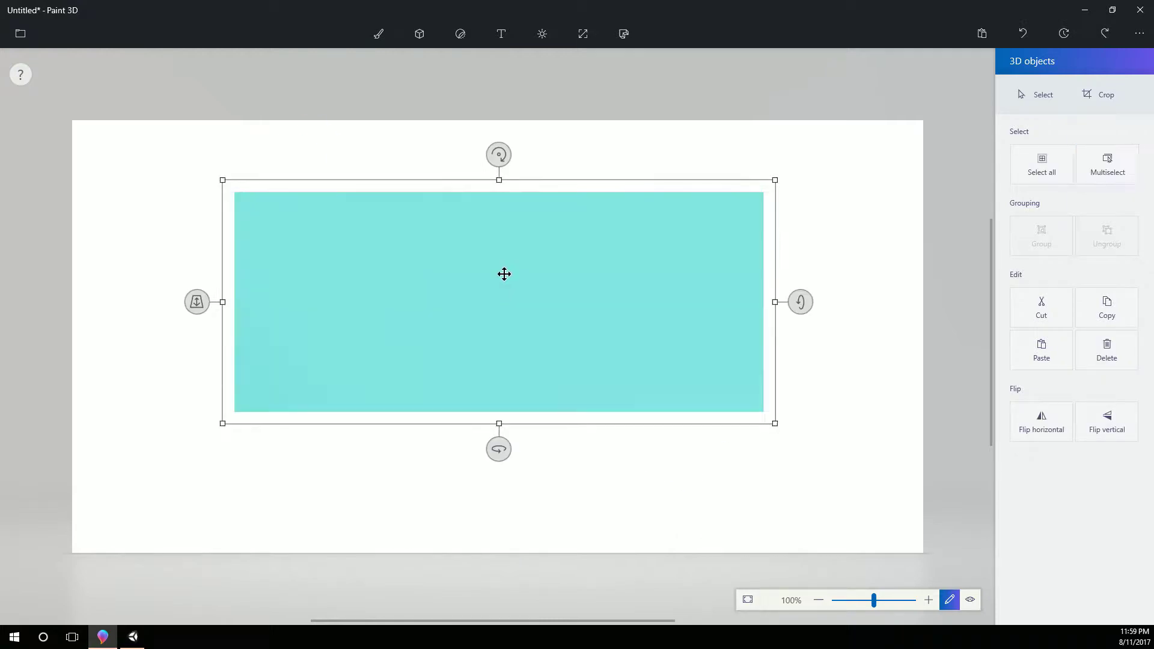
key("Delete")
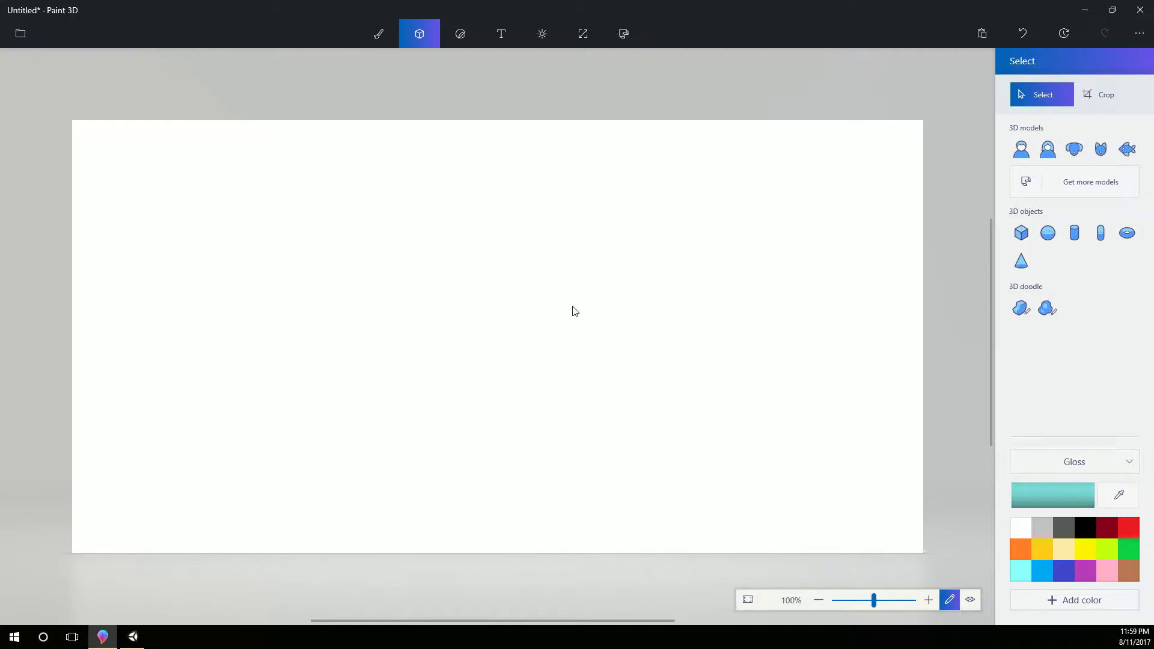
left_click(1047, 308)
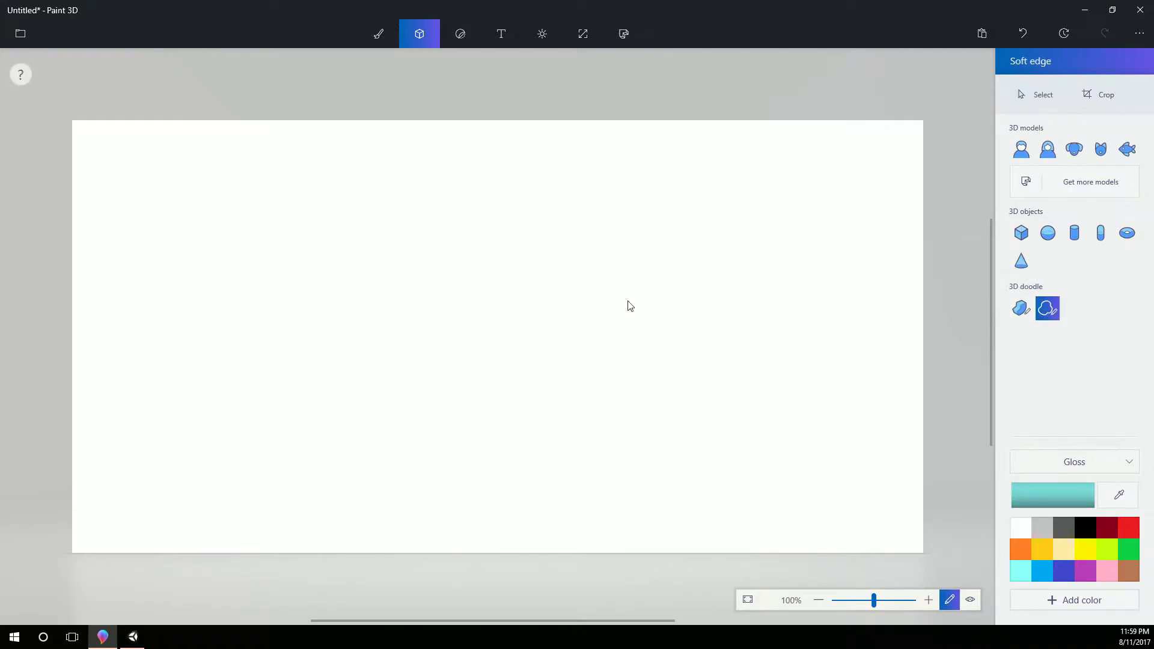
mouse_move(394, 253)
left_mouse_down()
mouse_move(279, 416)
mouse_move(519, 508)
mouse_move(676, 438)
mouse_move(690, 263)
mouse_move(473, 206)
left_mouse_up()
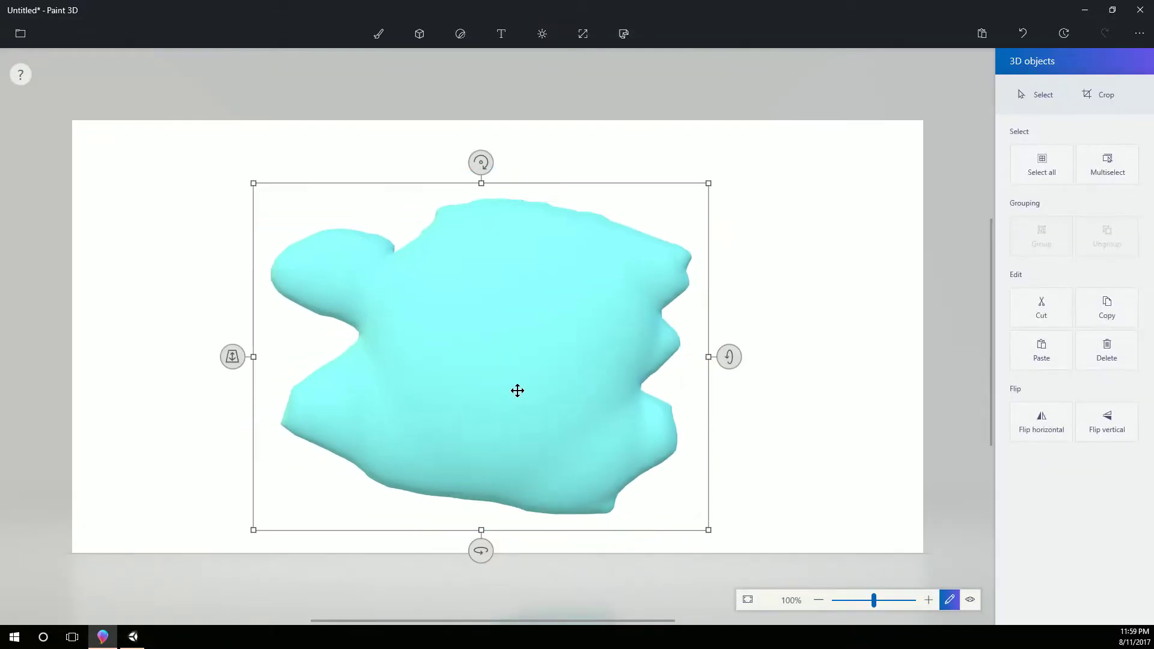
mouse_move(518, 389)
left_mouse_down()
mouse_move(548, 271)
mouse_move(518, 412)
left_mouse_up()
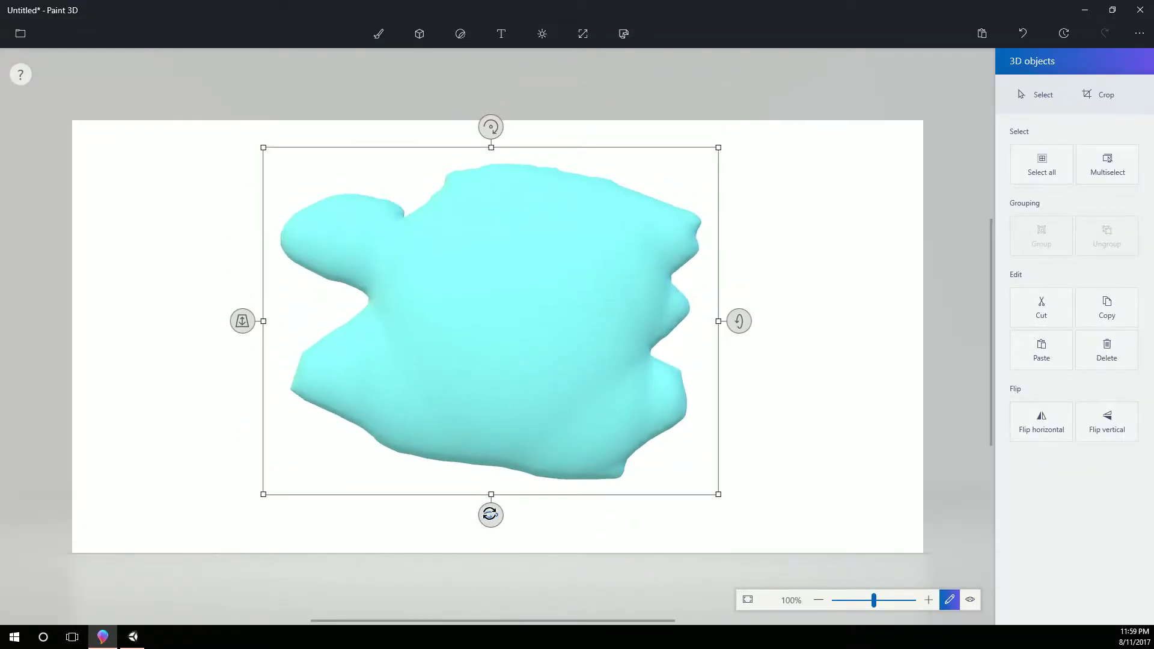
left_click_drag(489, 513, 675, 469)
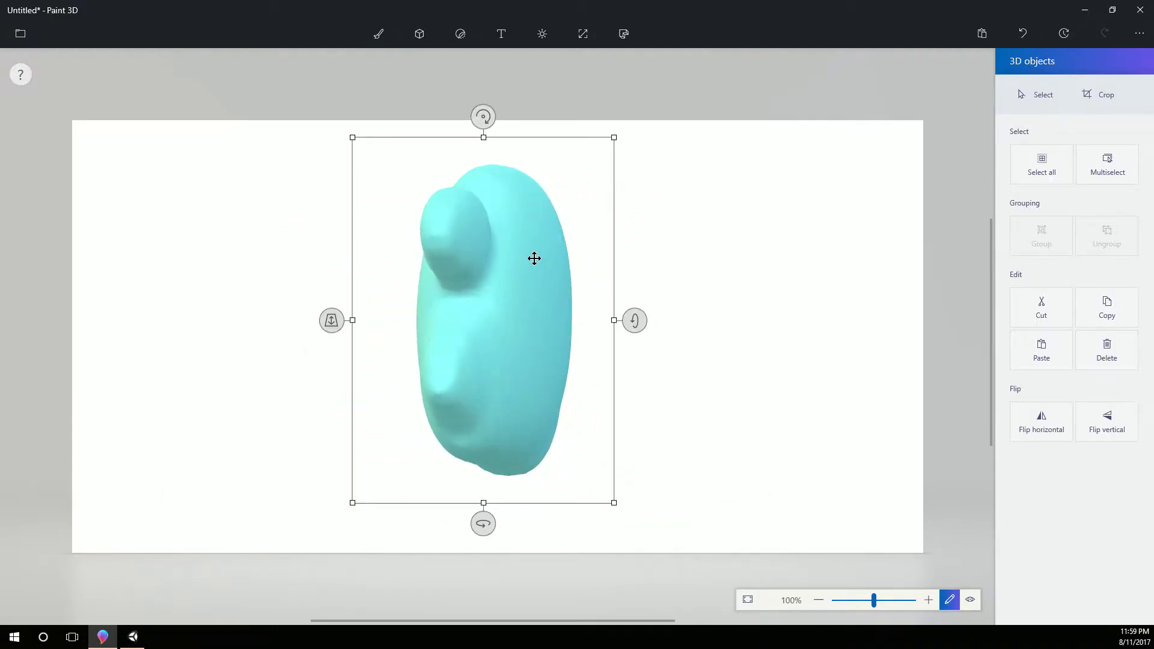
key("Delete")
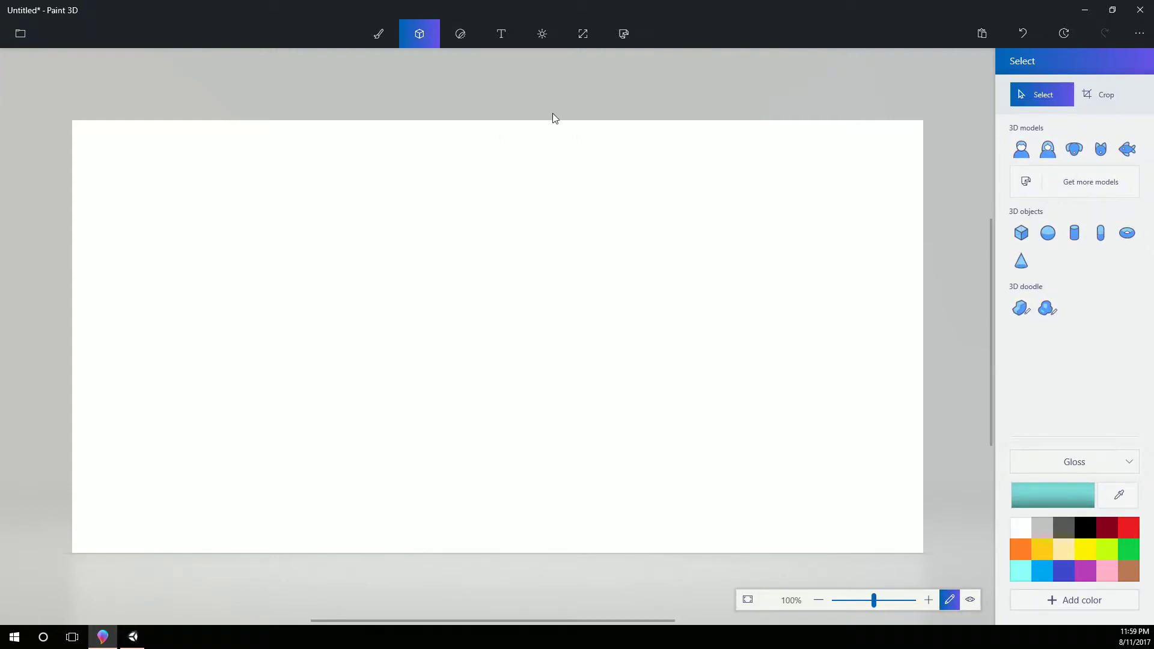
Step: Insert the Biker Bug staff pick from Remix 3D and spin it to face right
left_click(20, 34)
key("Escape")
left_click(625, 34)
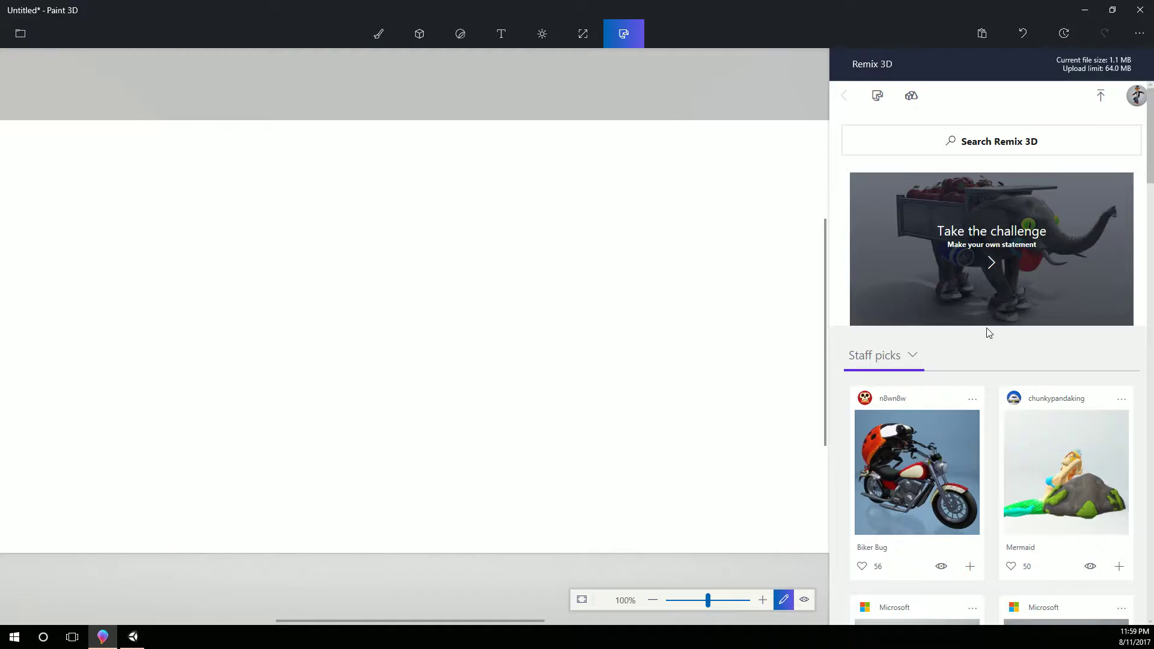
scroll(989, 332, "down", 3)
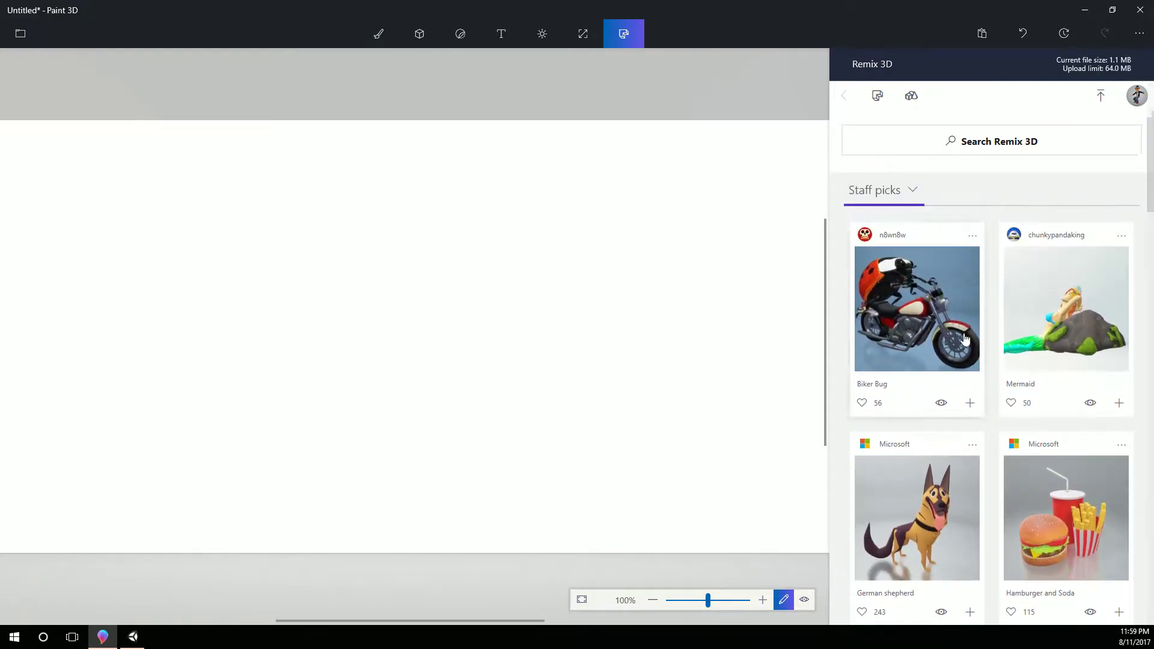
left_click(921, 322)
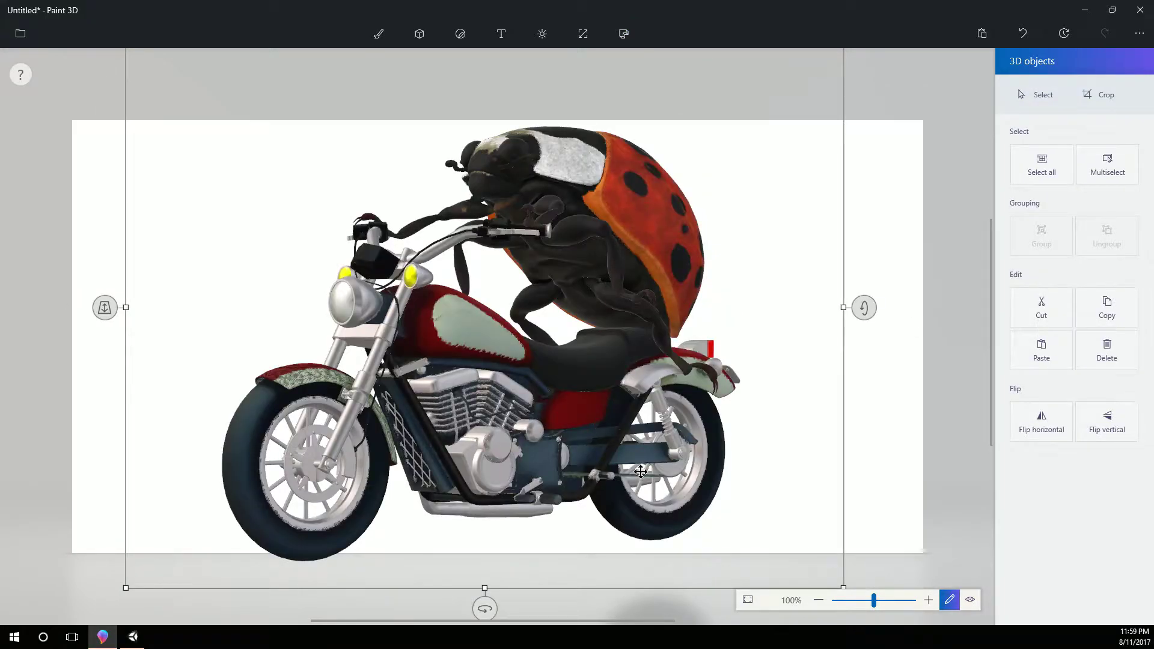
left_click_drag(484, 608, 840, 568)
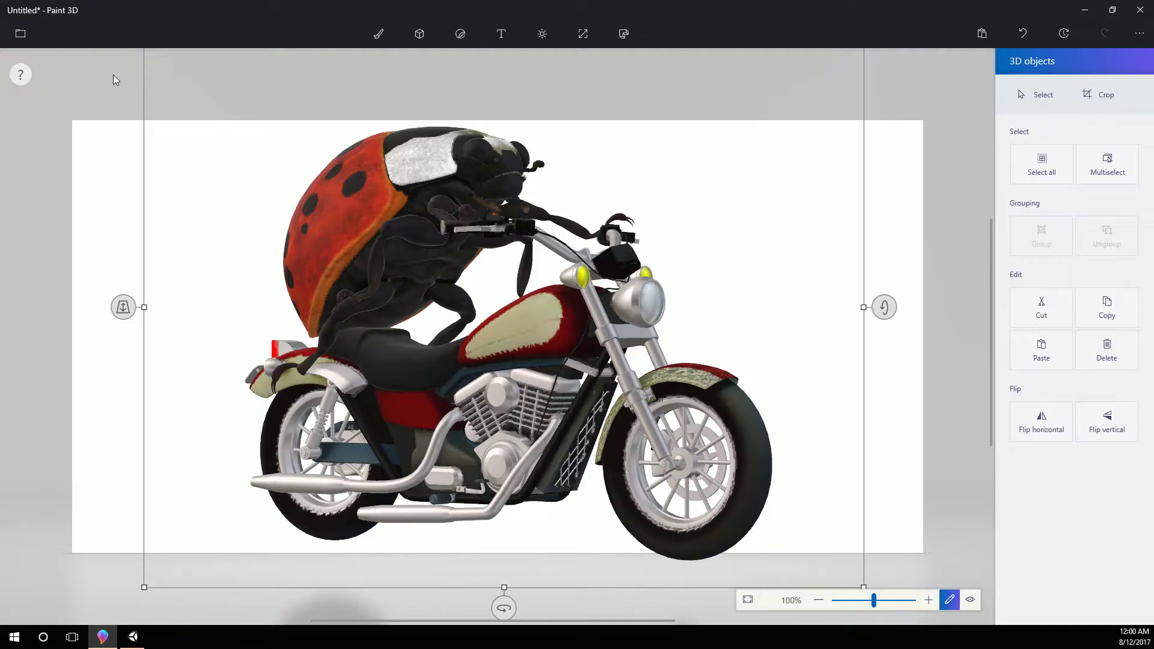
Step: Export the scene in 3D - FBX format as bikerbug.fbx into 3D Objects
left_click(27, 35)
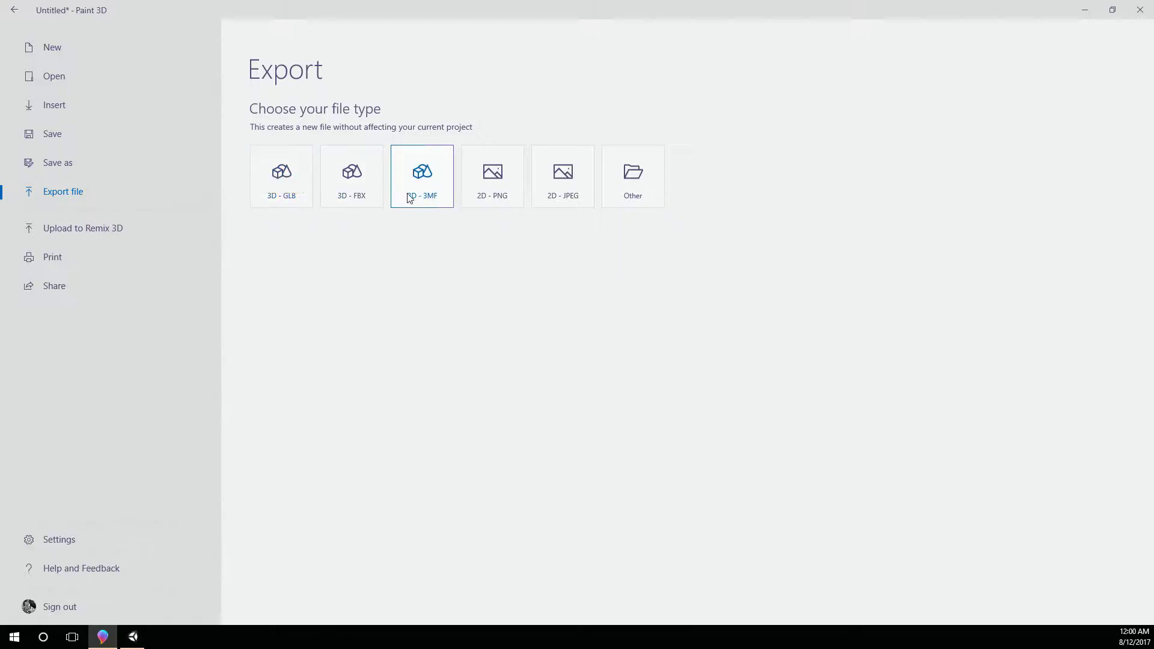
left_click(353, 180)
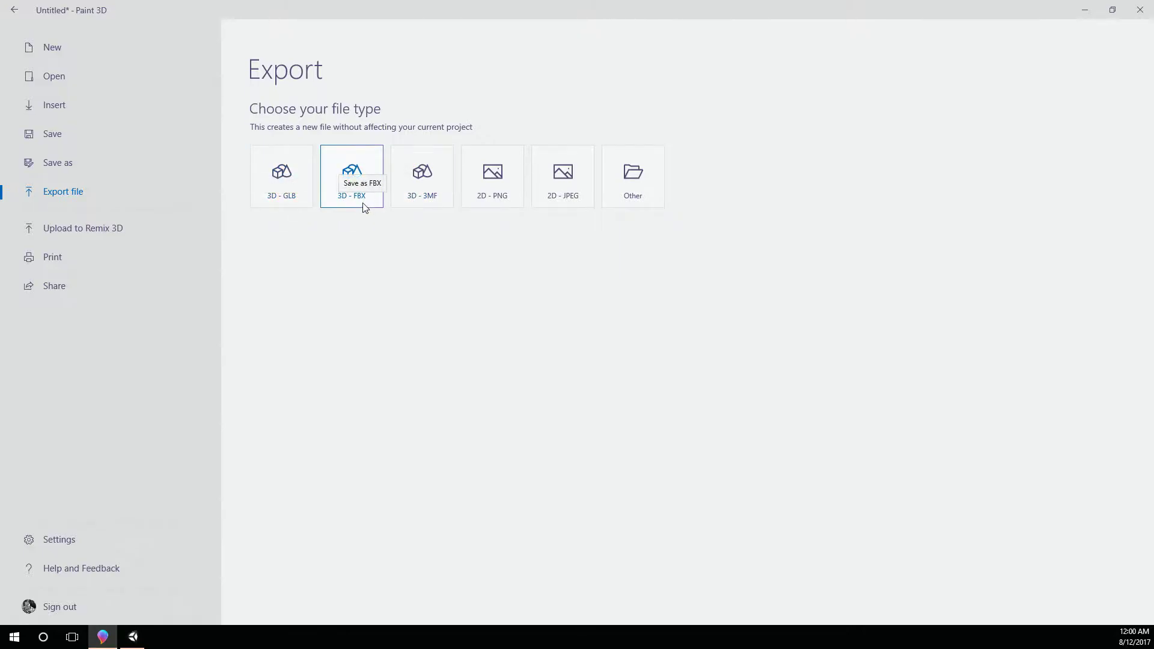
left_click(363, 195)
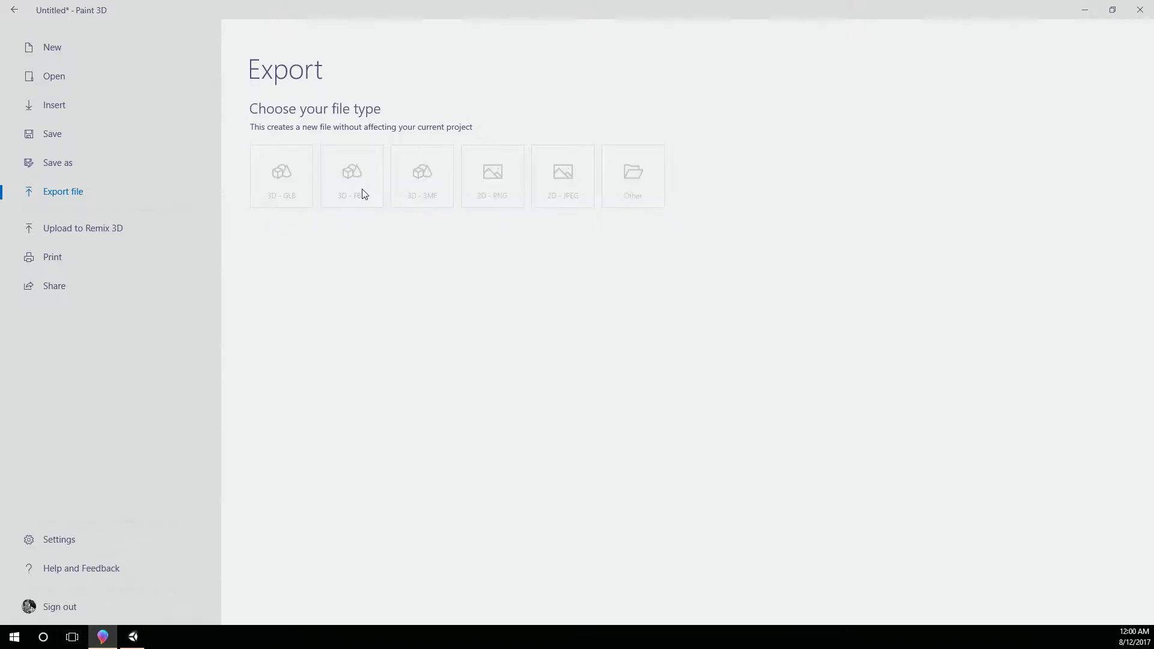
left_click(110, 264)
key("shift+Home")
type("bike")
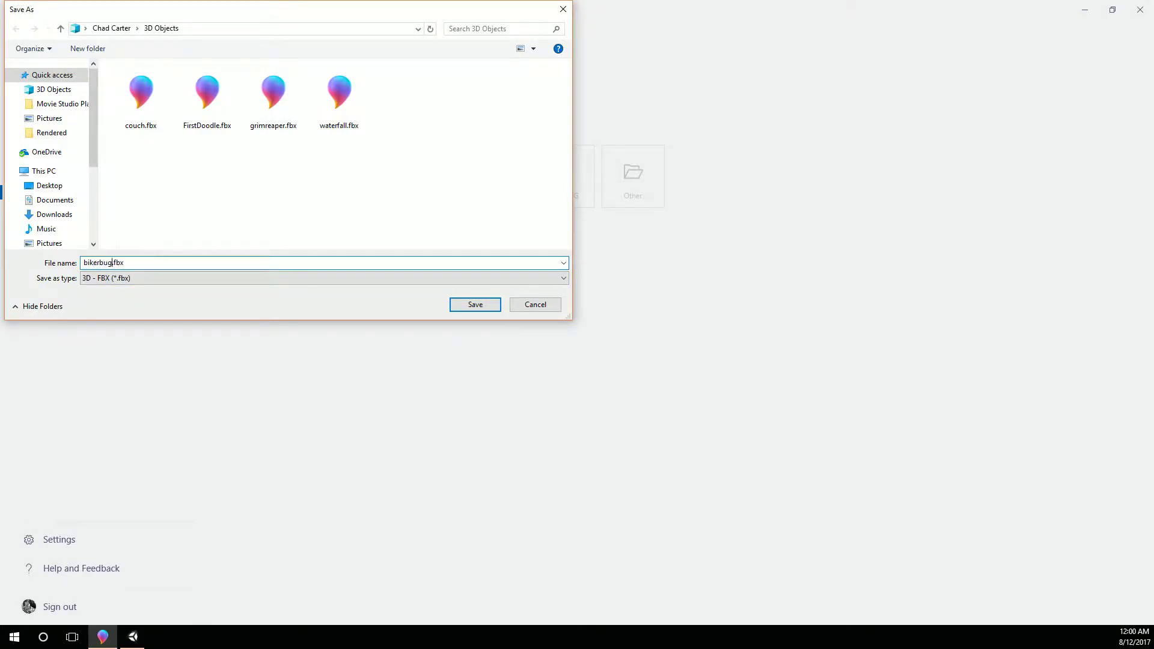
key("Return")
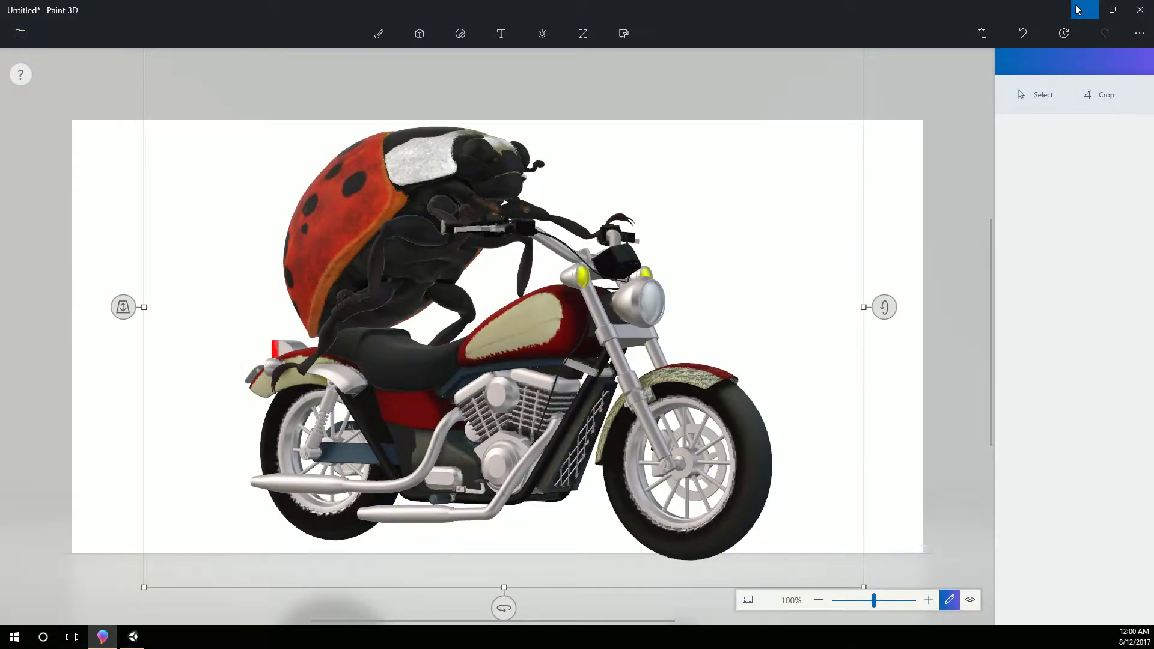
Step: Switch to the Unity editor and tilt the Scene view upward while bikerbug.fbx imports
left_click(135, 637)
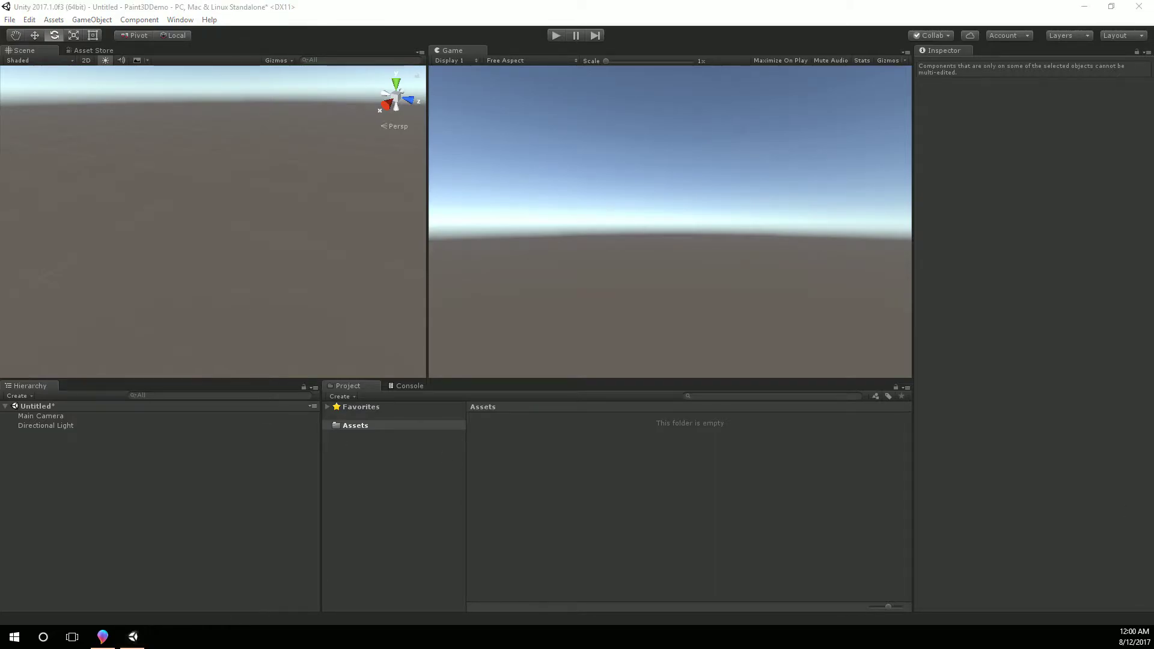
right_click_drag(259, 367, 256, 339)
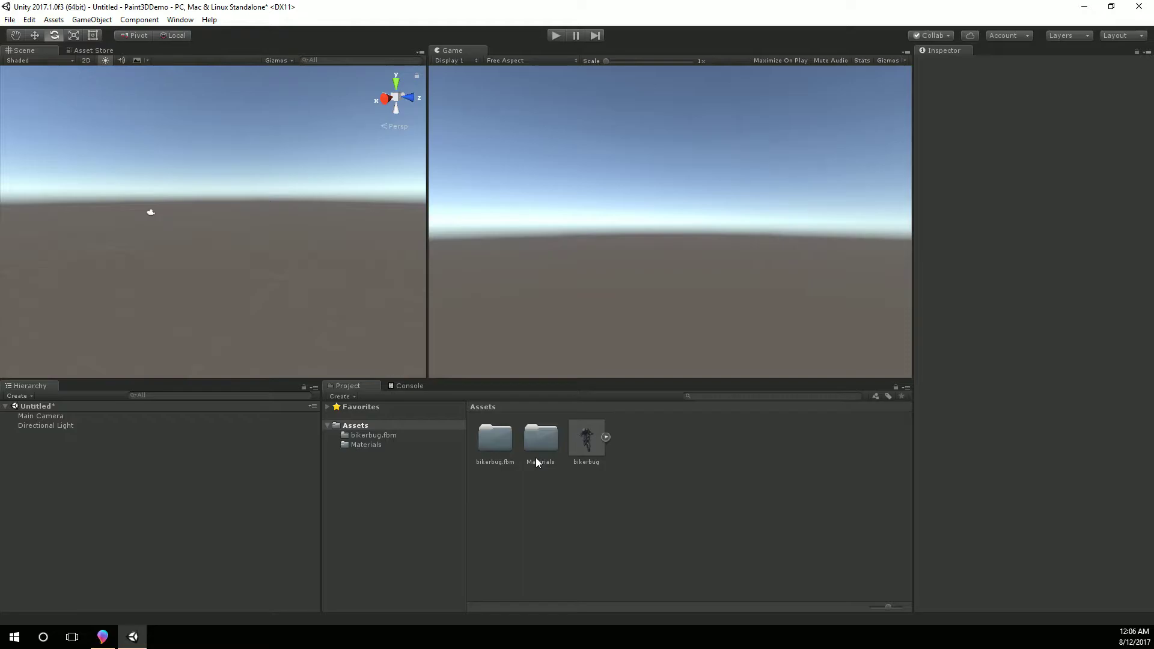
Step: Create a BikerBug folder in Assets and move bikerbug, bikerbug.fbm and Materials into it
double_click(497, 441)
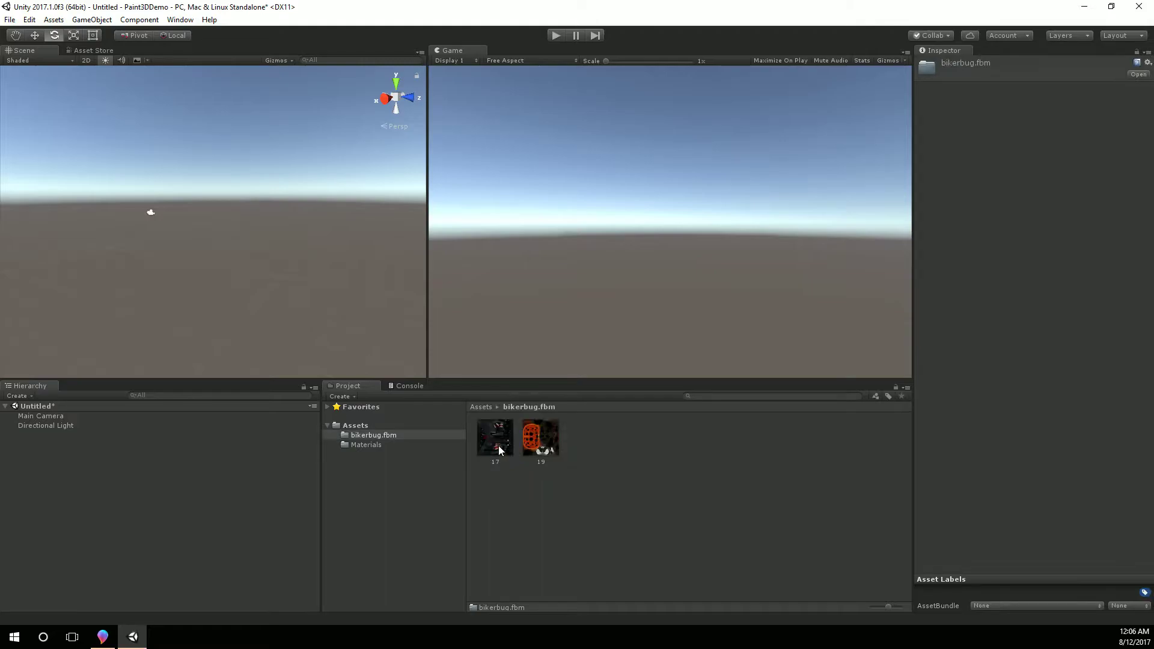
left_click(417, 444)
left_click(354, 426)
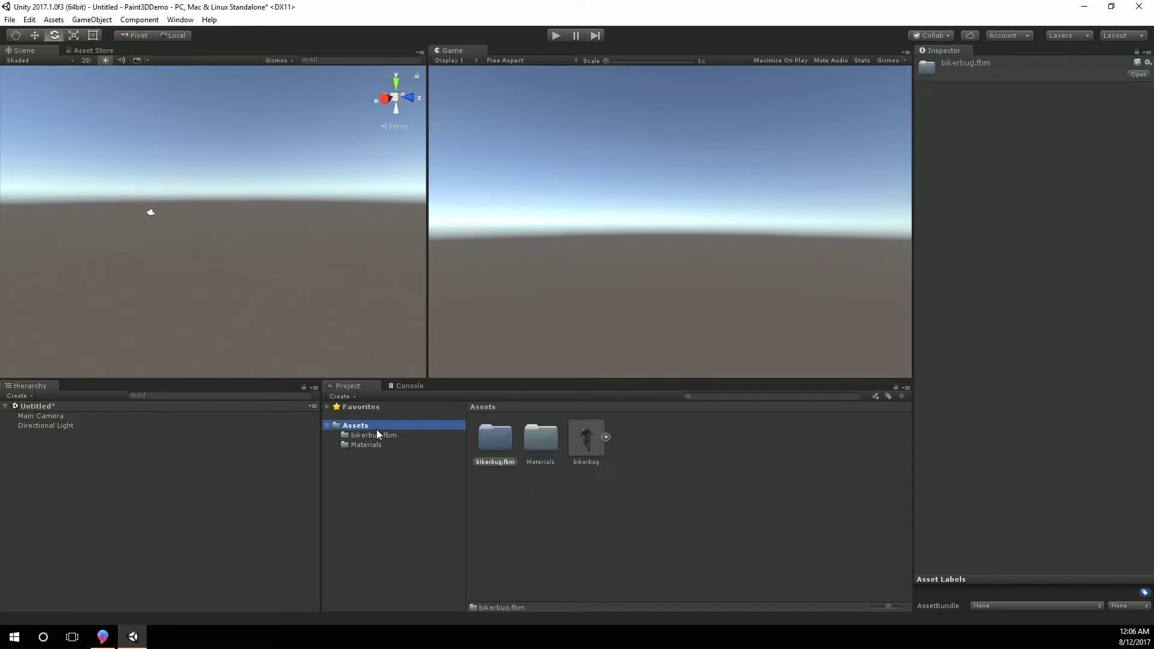
right_click(569, 497)
mouse_move(646, 278)
left_click(748, 268)
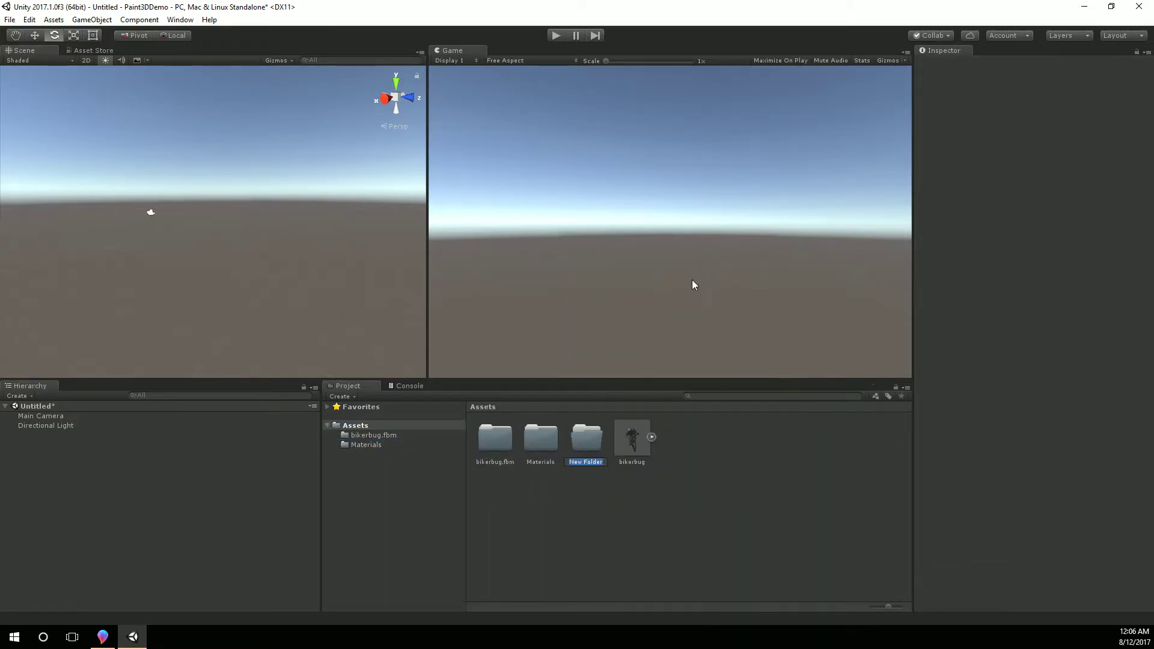
type("BikerBug")
key("Return")
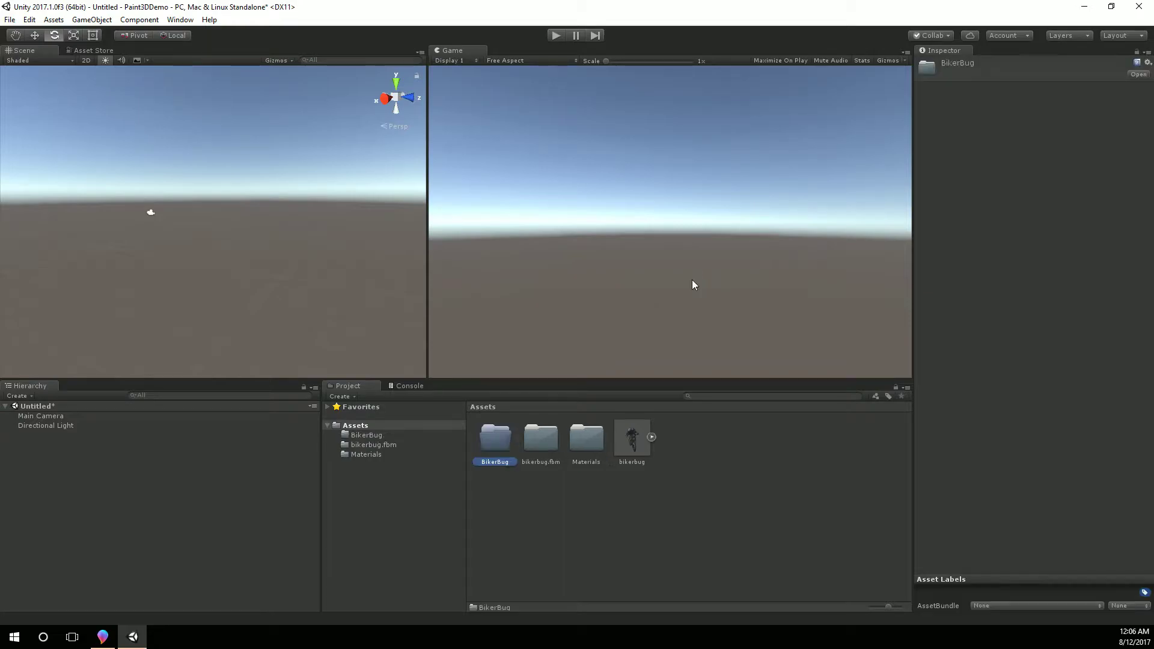
left_click(540, 437)
left_click(634, 442, "shift")
left_click_drag(588, 443, 503, 442)
double_click(503, 442)
Step: Add the bikerbug model to the scene at position 0, 0, 0 with Y rotation -103
left_click_drag(587, 449, 155, 464)
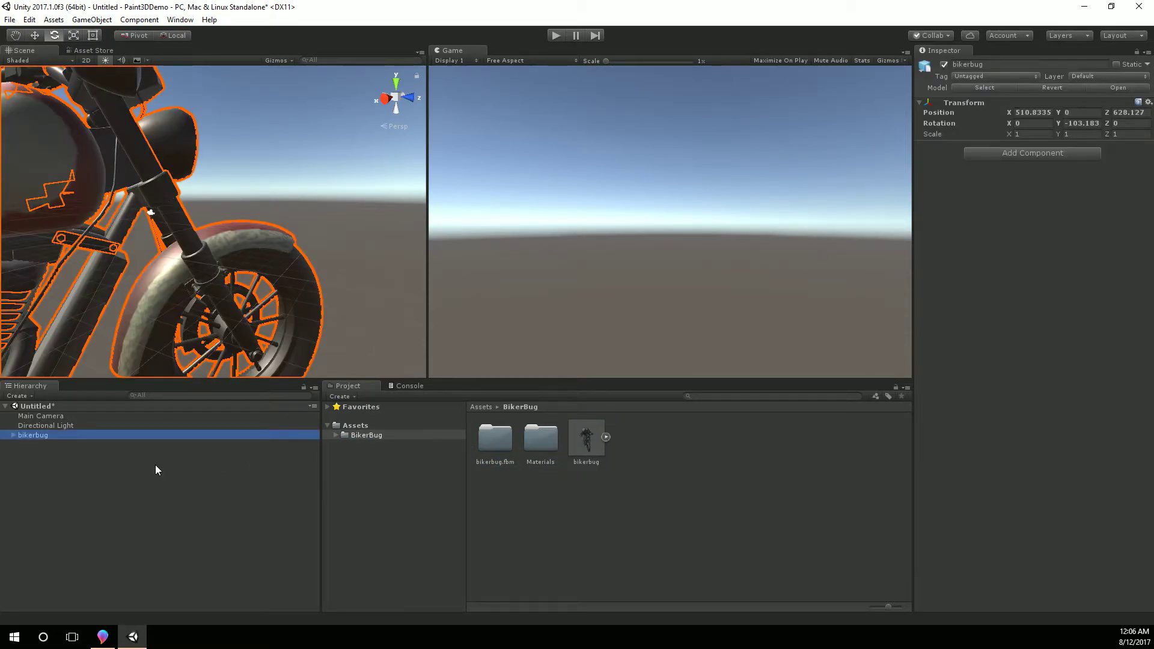
left_click(1022, 113)
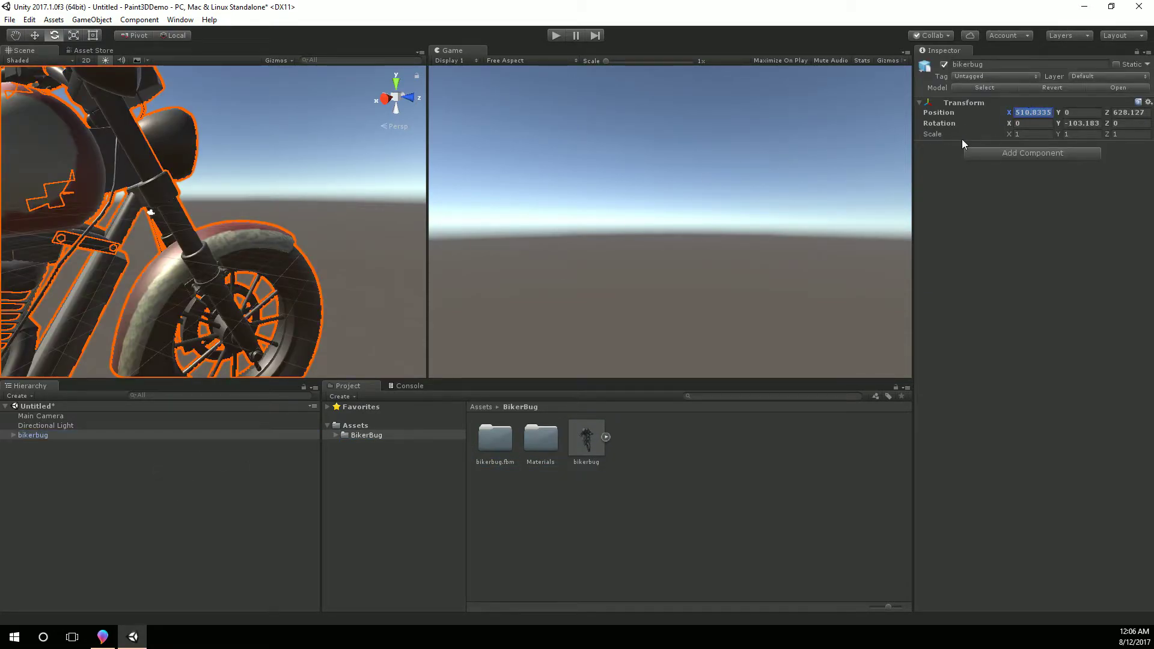
type("0")
key("Tab")
key("Tab")
type("0")
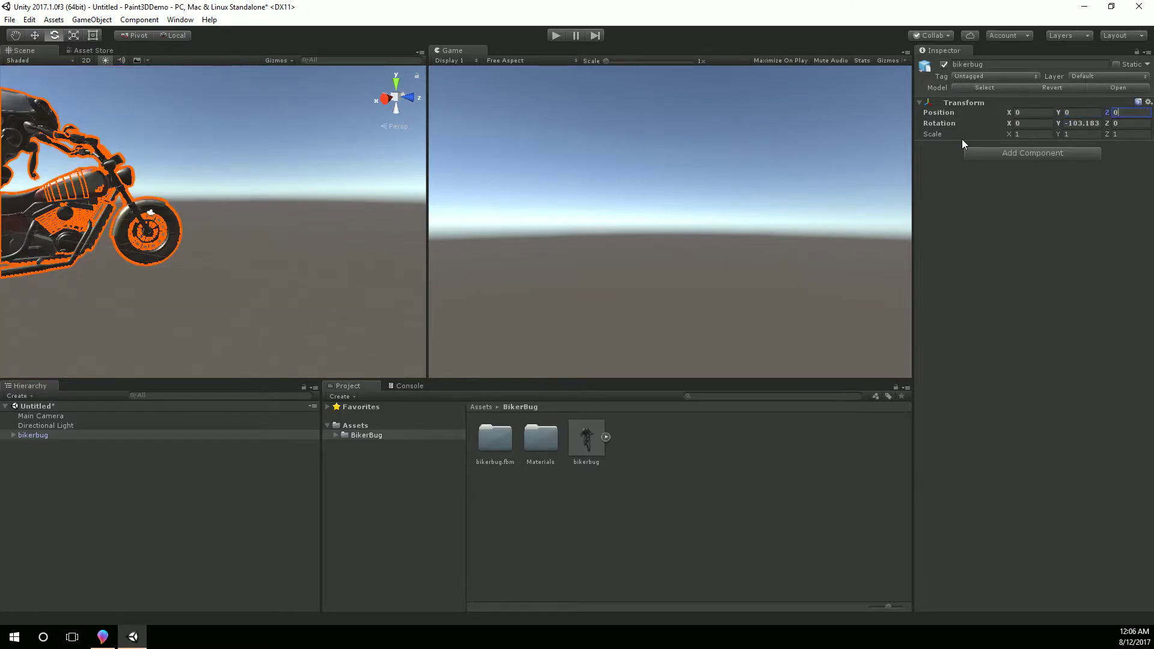
left_click(1082, 124)
type("-")
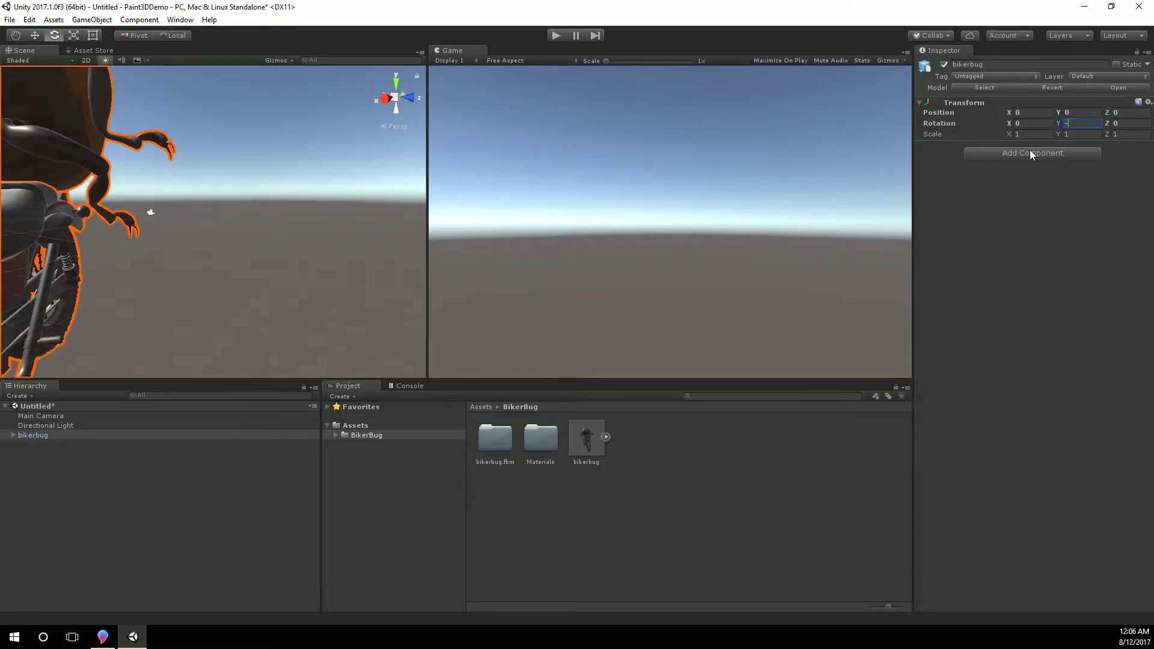
type("103")
right_click_drag(213, 332, 117, 310)
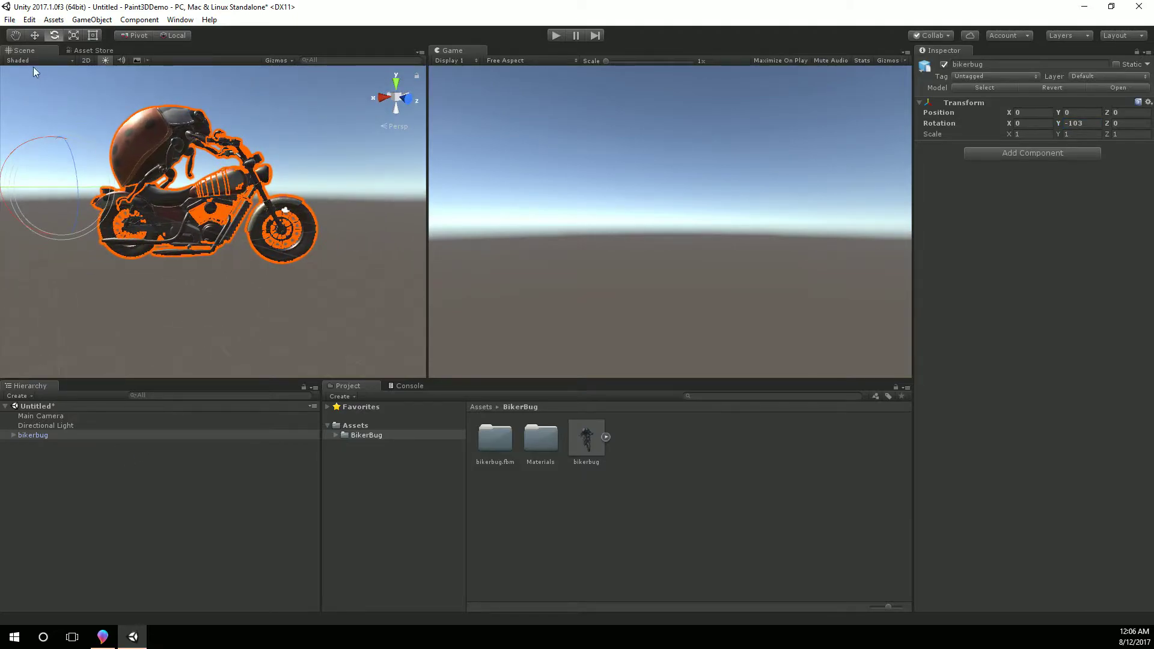
Step: Add a 3D Object > Cube from the Hierarchy, zero its X and Z position, and frame it
left_click(35, 36)
left_click(179, 288)
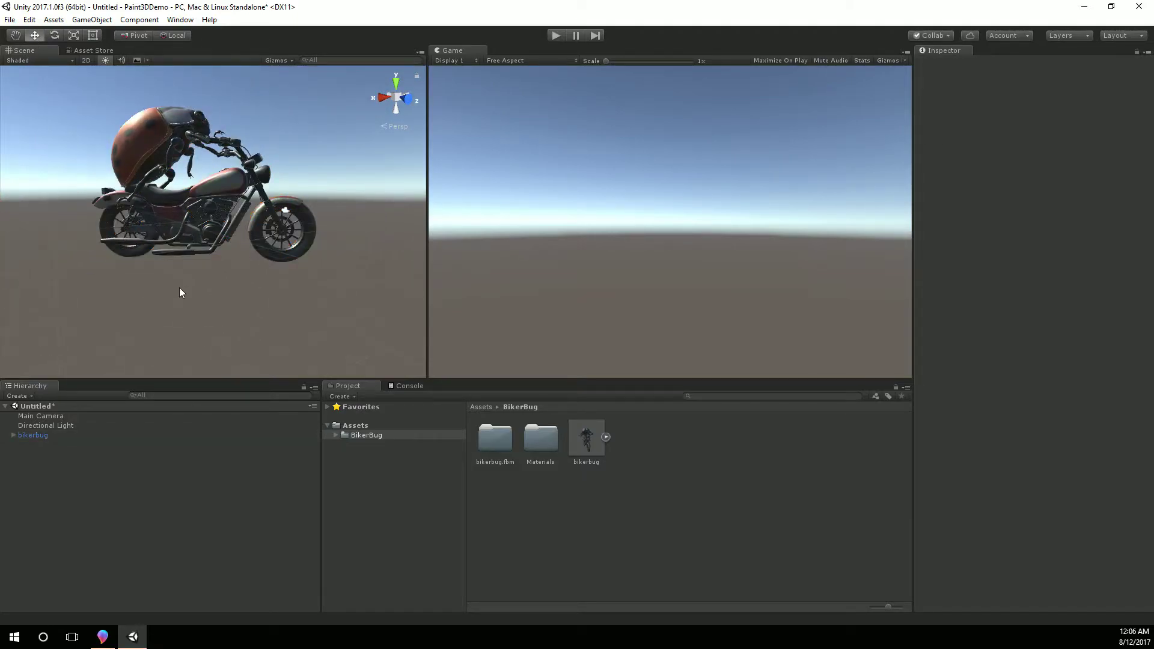
right_click(65, 466)
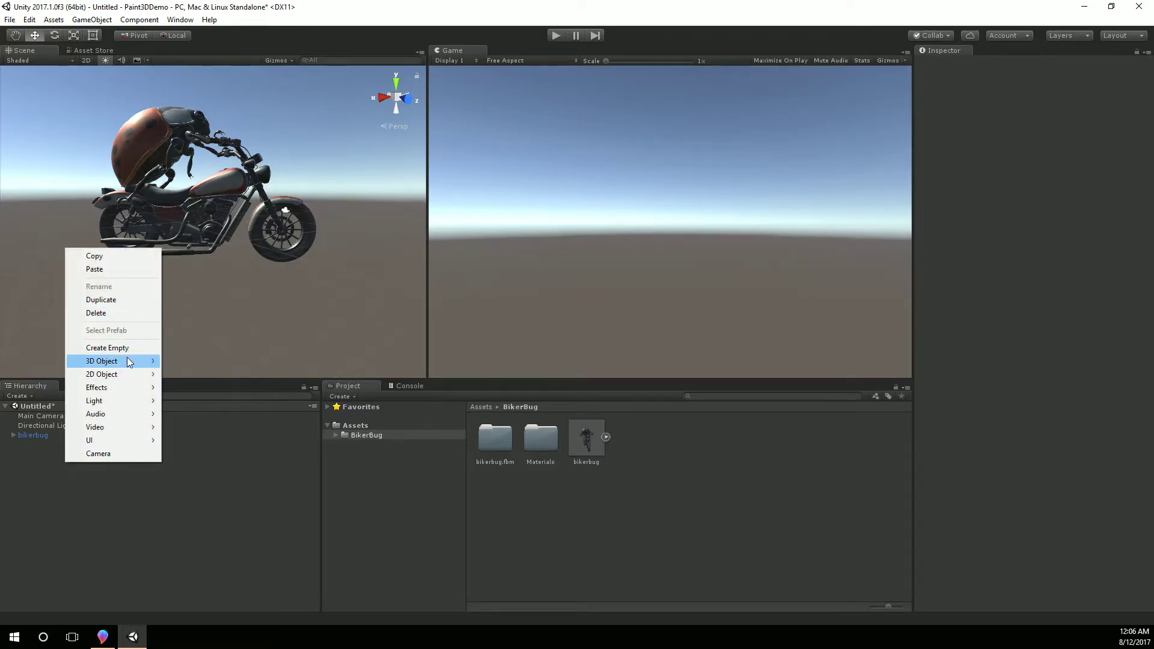
mouse_move(128, 361)
left_click(193, 361)
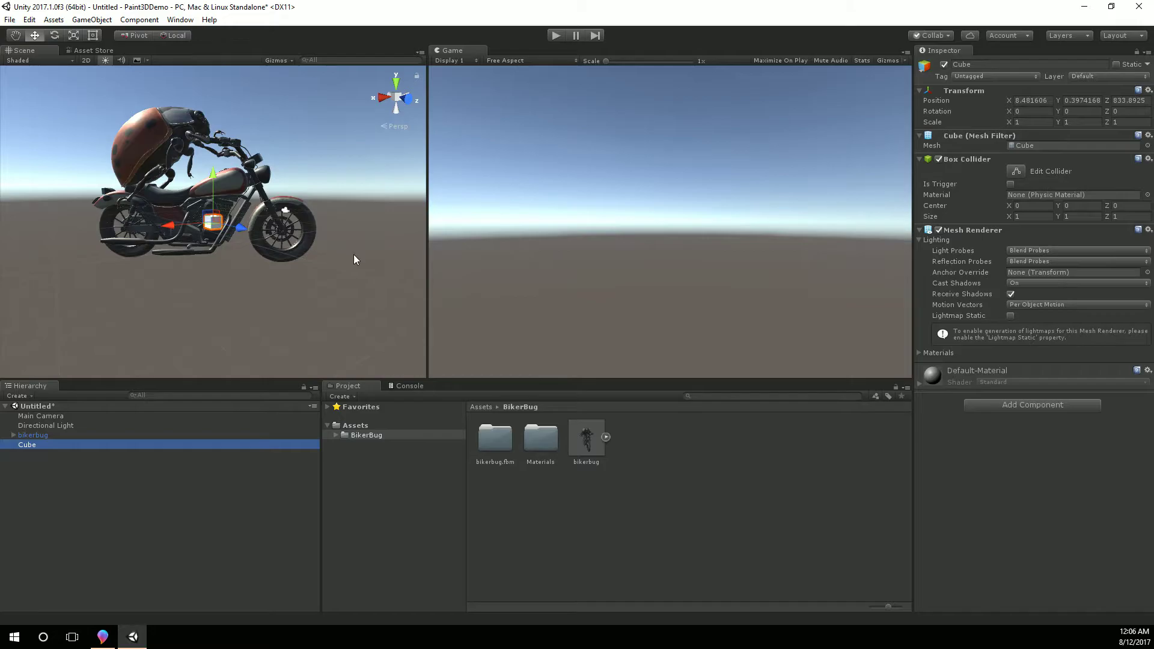
left_click(1030, 100)
type("0")
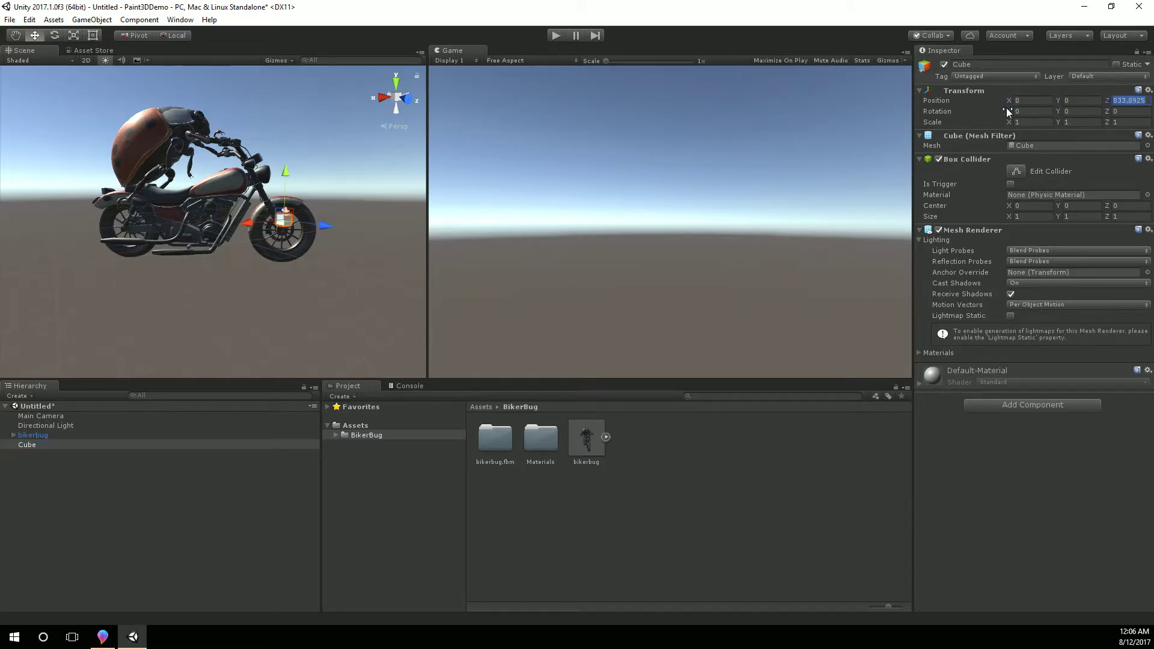
type("0")
double_click(51, 446)
left_click_drag(243, 329, 220, 354, "alt")
scroll(252, 328, "down", 5)
Step: Set the bikerbug model's import Scale Factor to 0.01, apply it, and frame the Cube
left_click(59, 435)
left_click(585, 439)
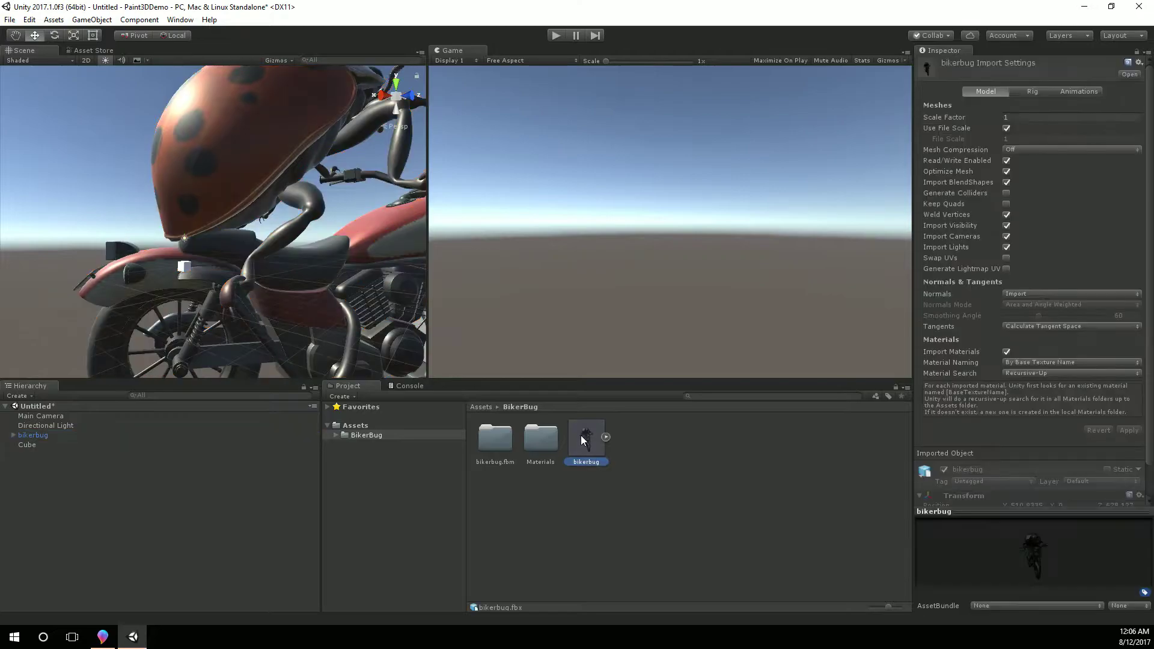
left_click(1021, 118)
type("0.01")
key("Tab")
left_click(1128, 431)
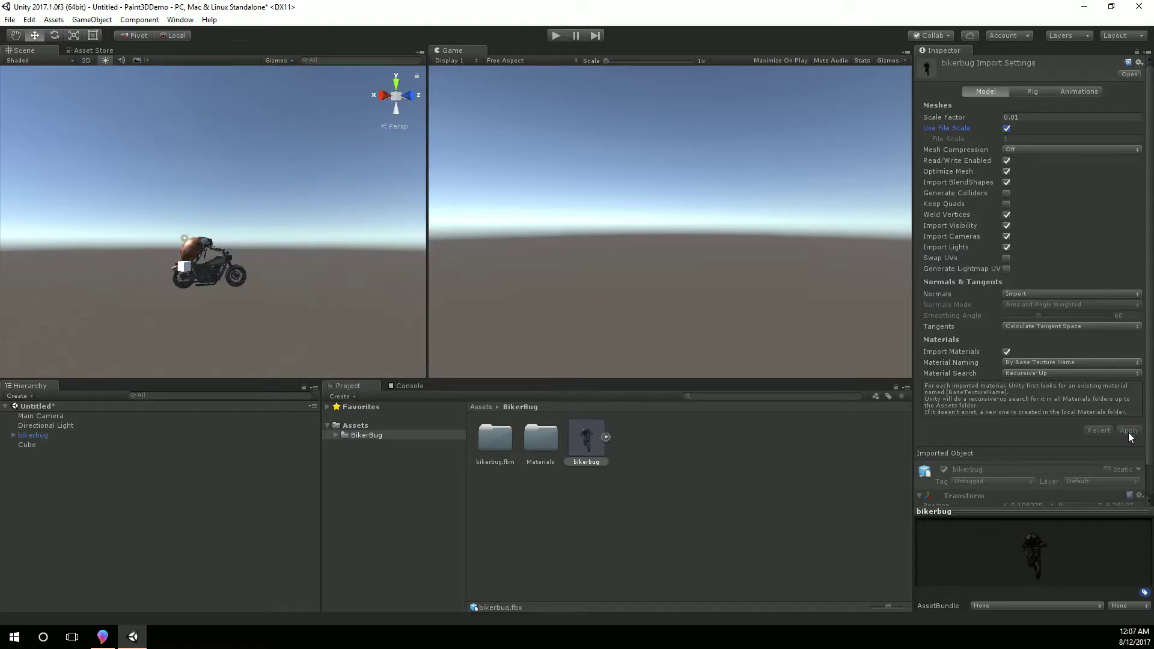
double_click(33, 434)
double_click(29, 445)
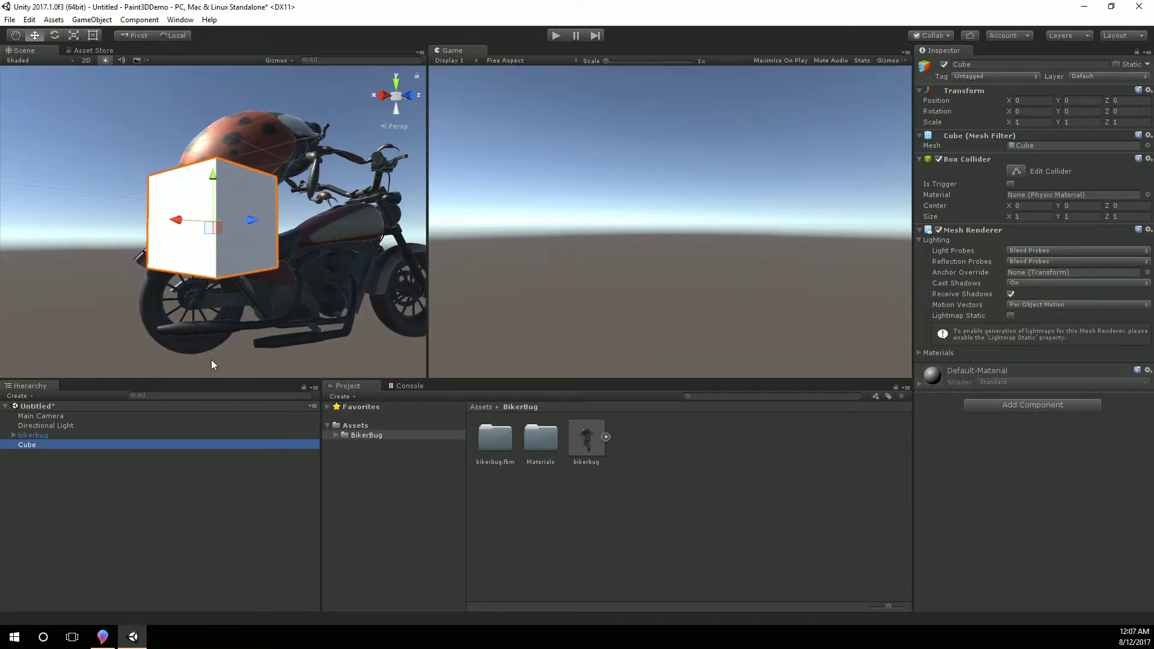
left_click_drag(300, 318, 303, 327, "alt")
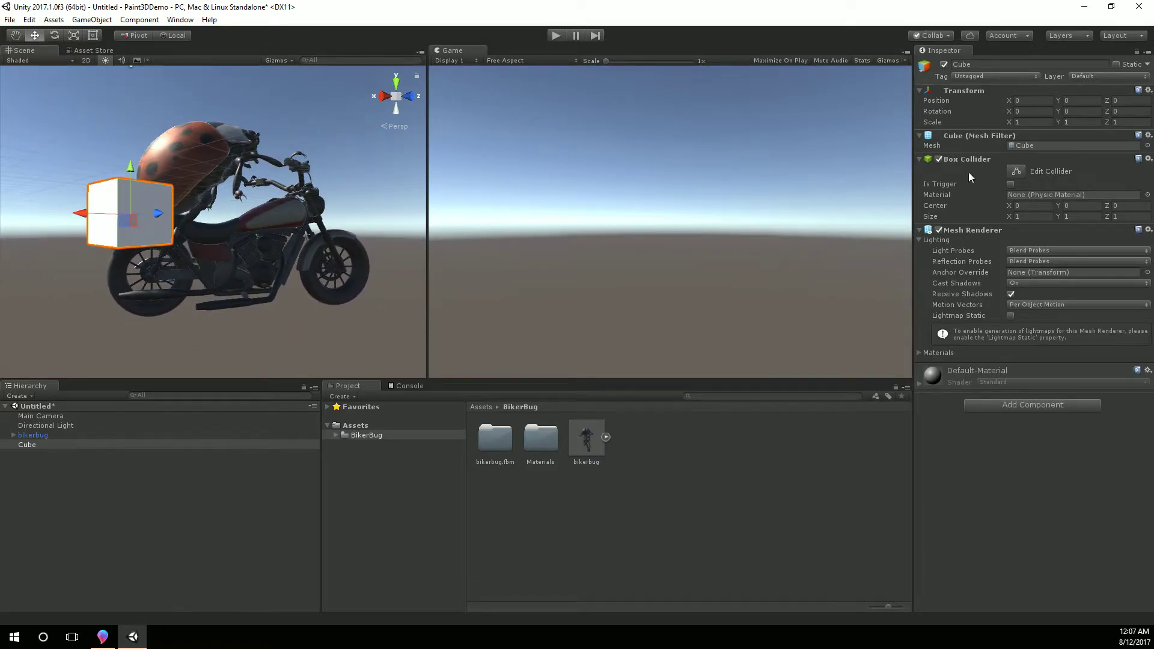
Step: Set the Cube's scale to 0.2 on X, Y and Z
left_click(1034, 122)
type("0.2")
key("Tab")
type("0.2")
key("Tab")
type("0.2")
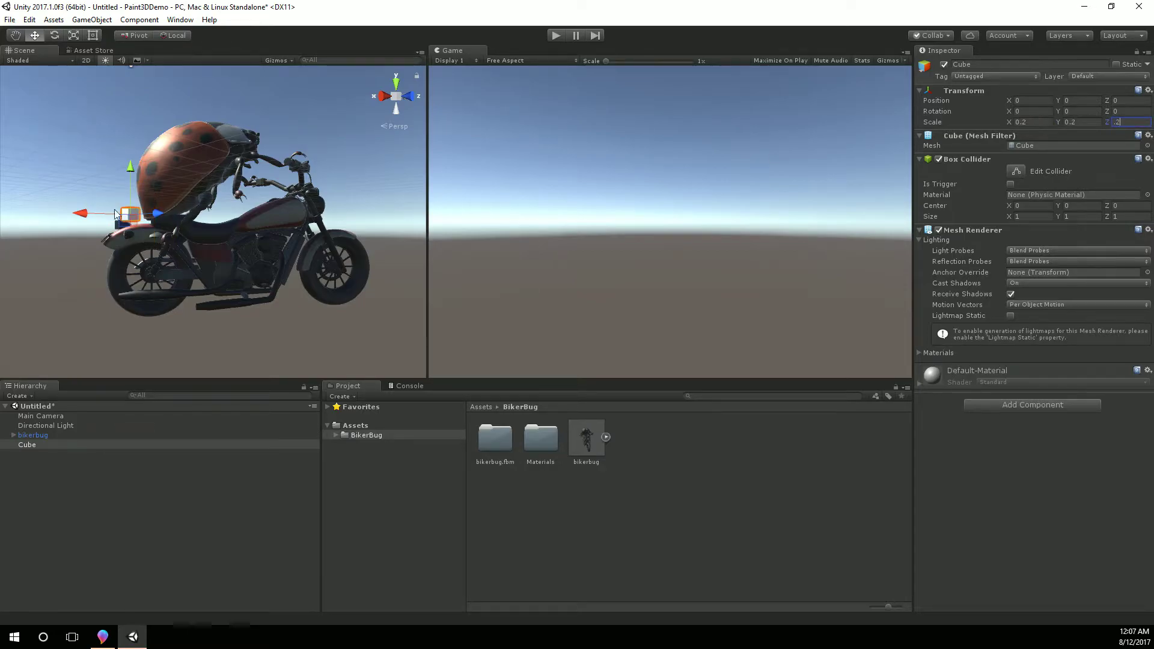
double_click(34, 444)
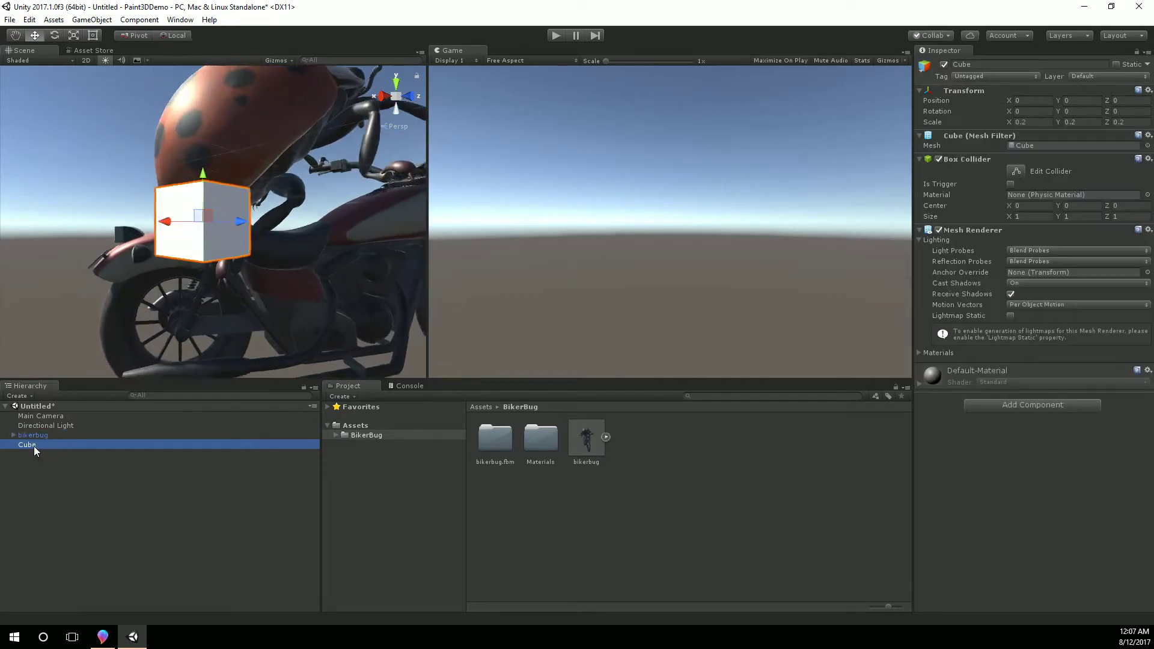
Step: Set the bikerbug's scale to 0.2 on X, Y and Z
left_click(33, 434)
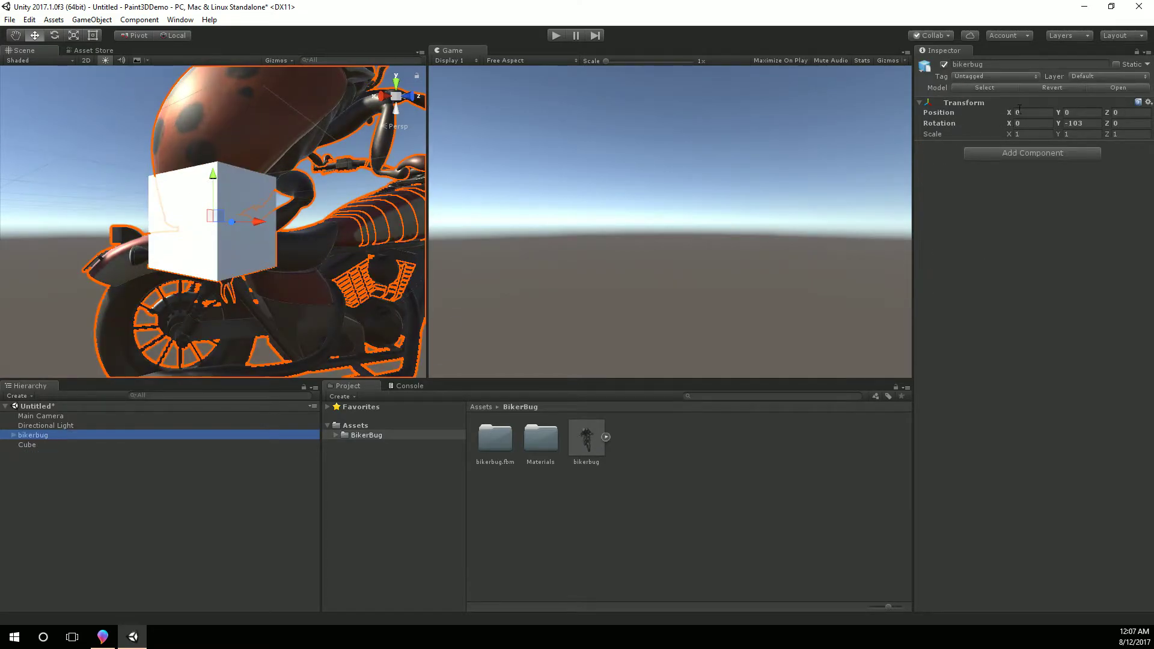
left_click(1028, 134)
type(".2")
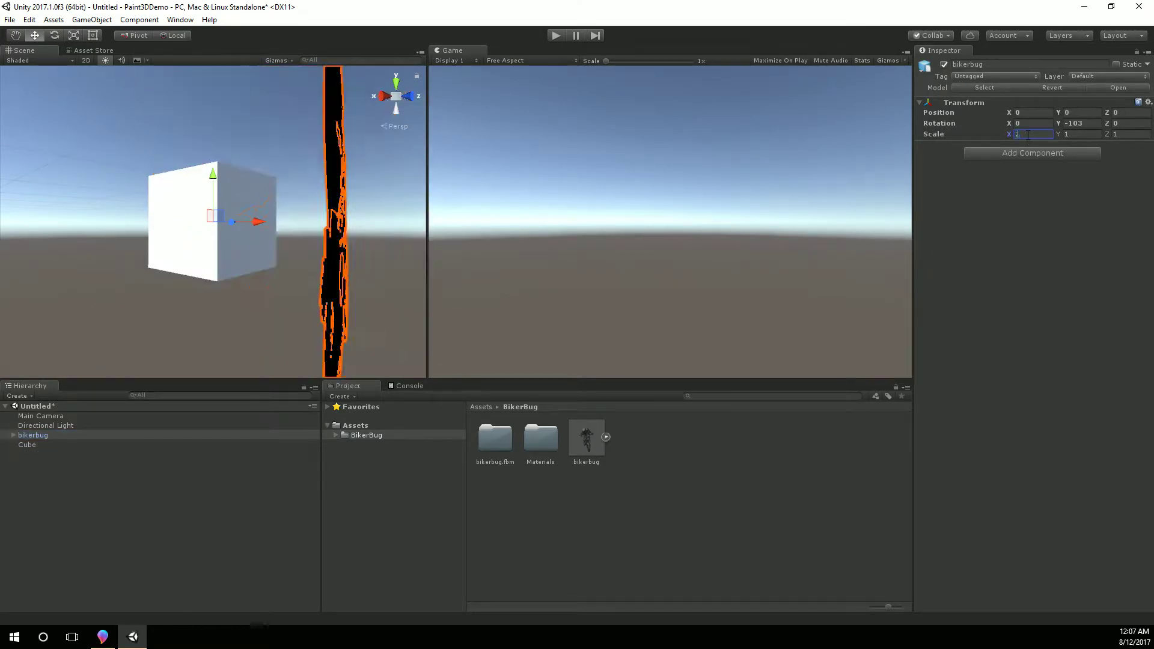
key("Tab")
type(".2")
key("Tab")
type(".2")
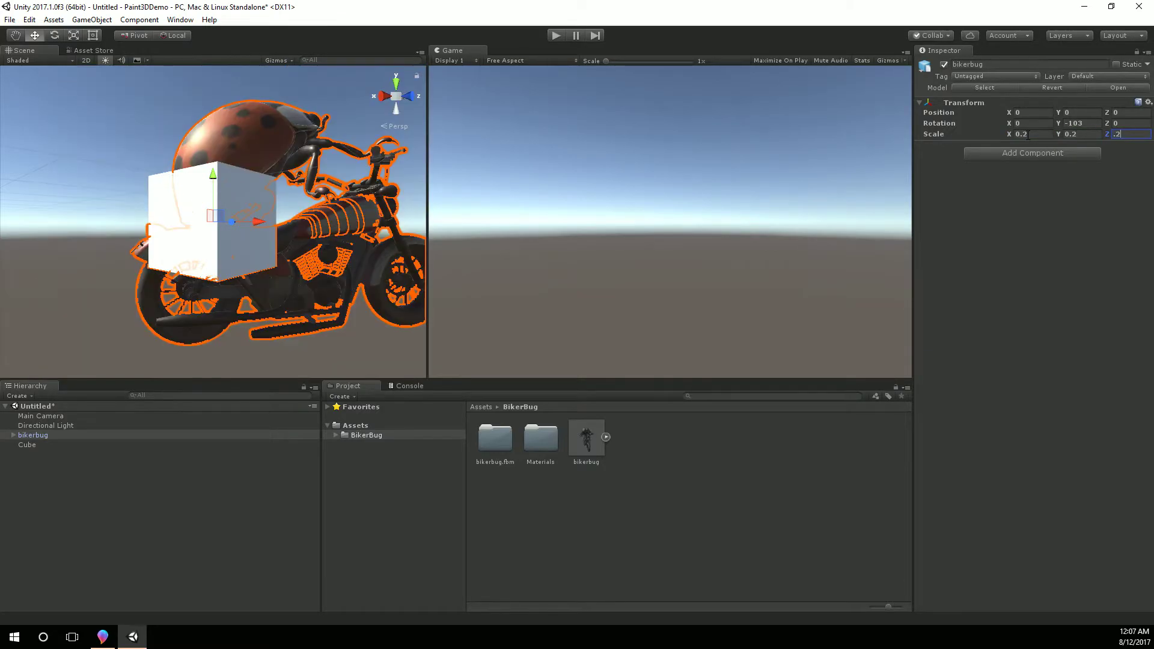
left_click_drag(308, 303, 190, 317, "alt")
Step: Expand bikerbug in the Hierarchy to reveal its three node_id77 parts
scroll(190, 316, "down", 5)
left_click(190, 317)
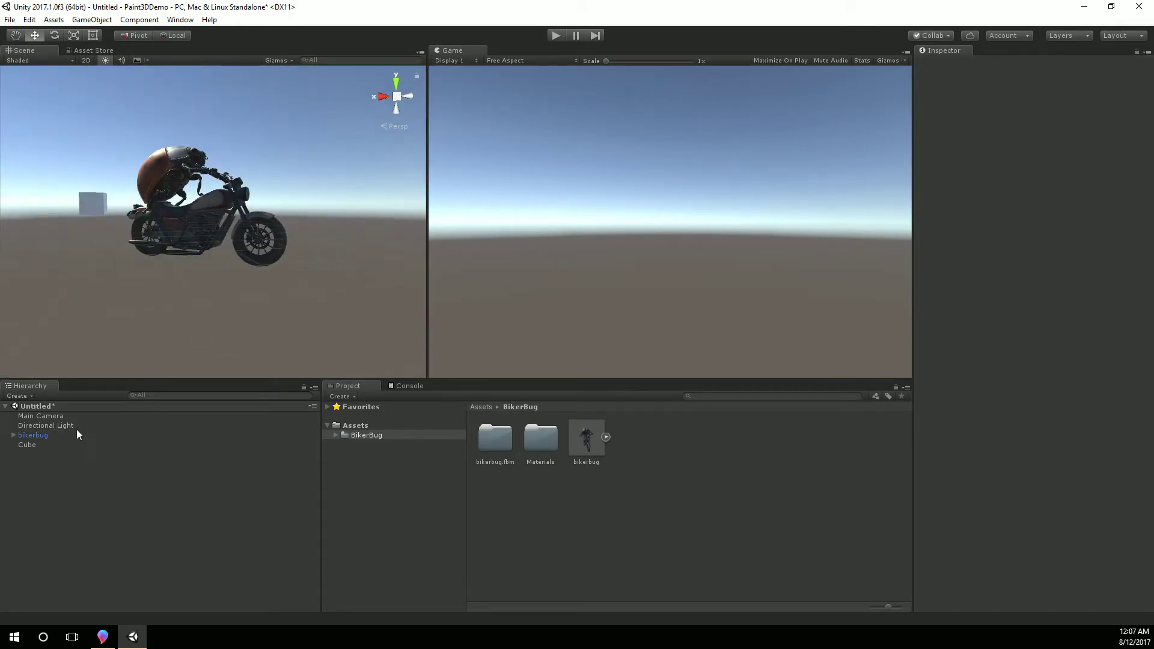
left_click(13, 435)
left_click(52, 446)
left_click(57, 465, "shift")
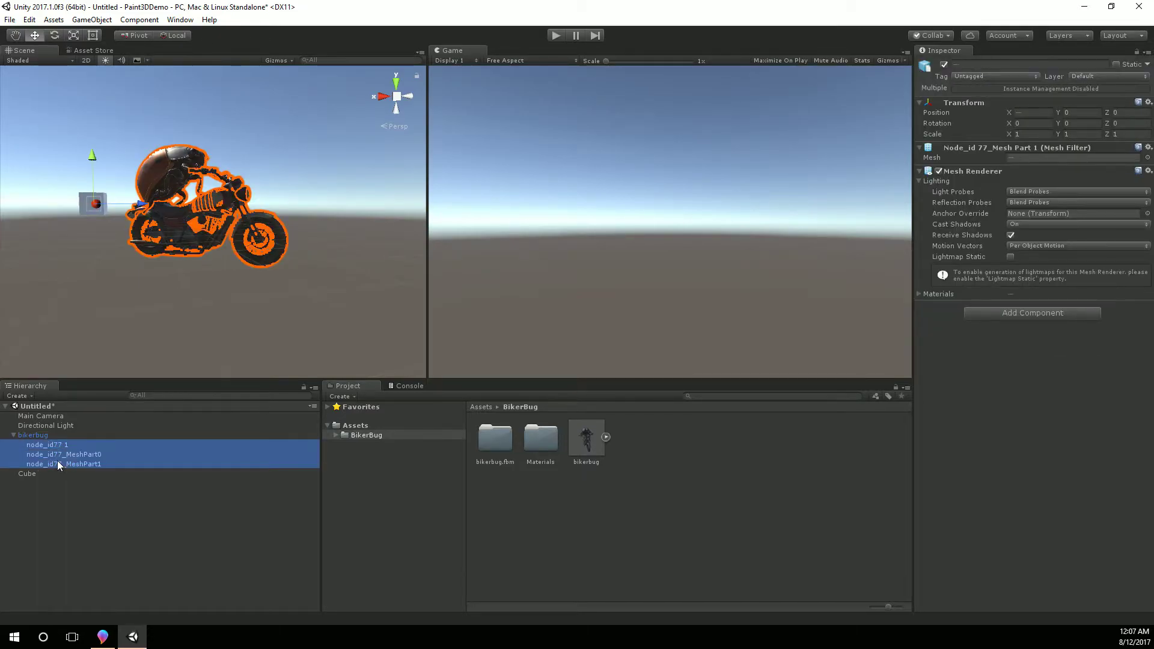
left_click(43, 436)
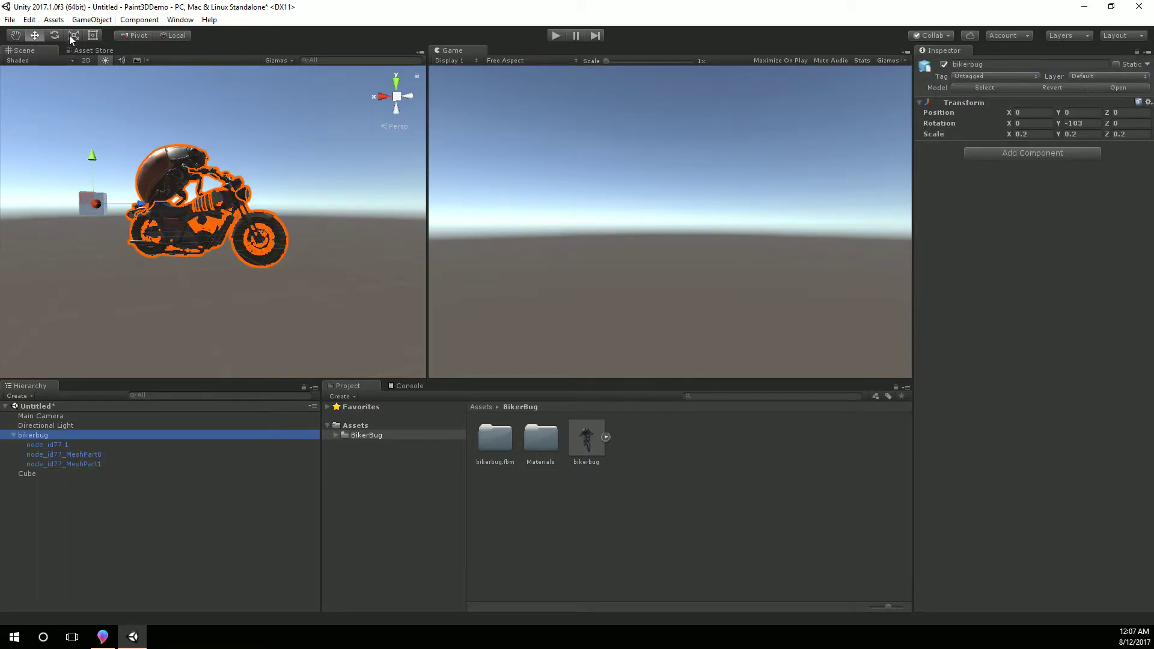
Step: Rotate the bikerbug around Y to -112.036 with the Rotate tool
left_click(54, 35)
left_click(57, 431)
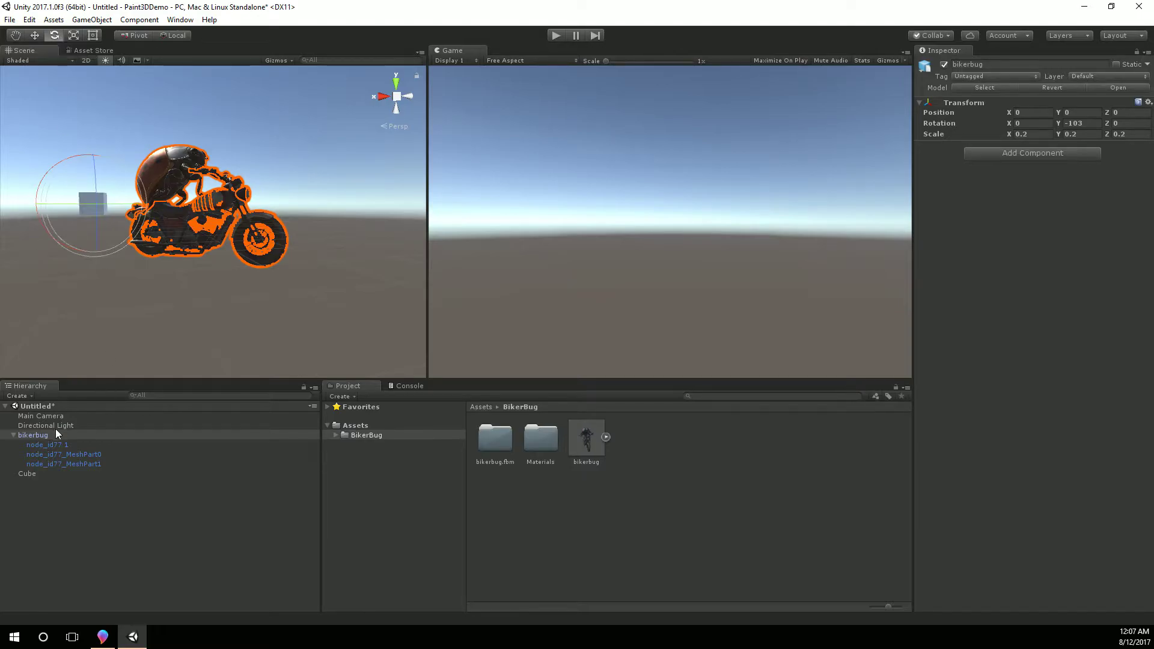
left_click(27, 474)
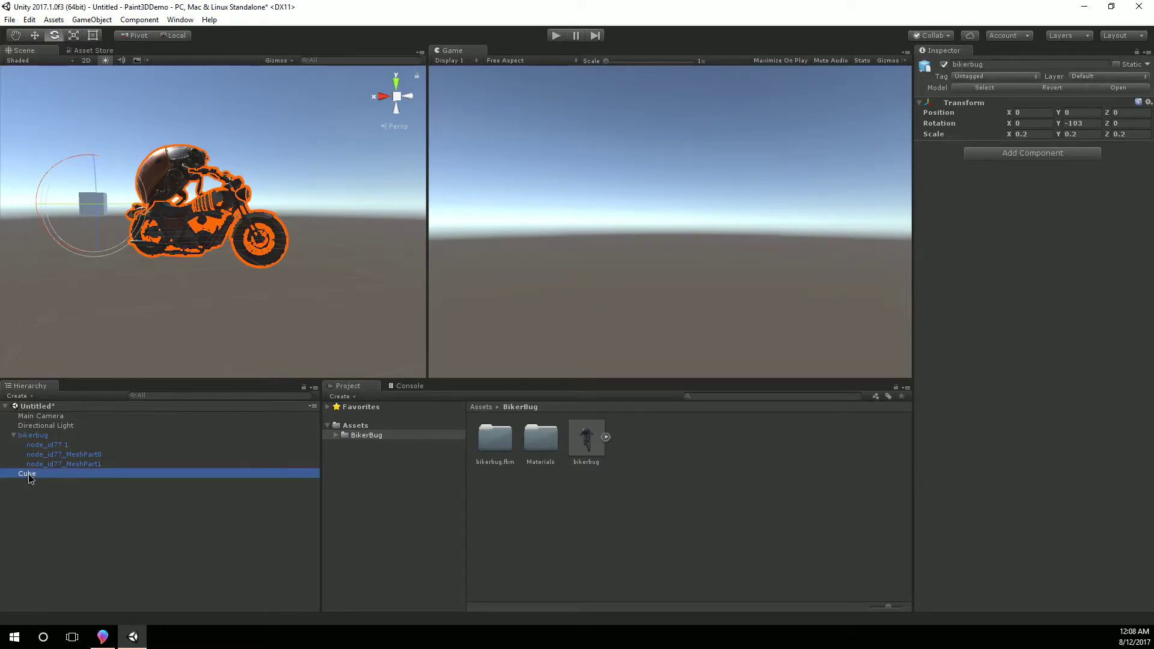
left_click(42, 436)
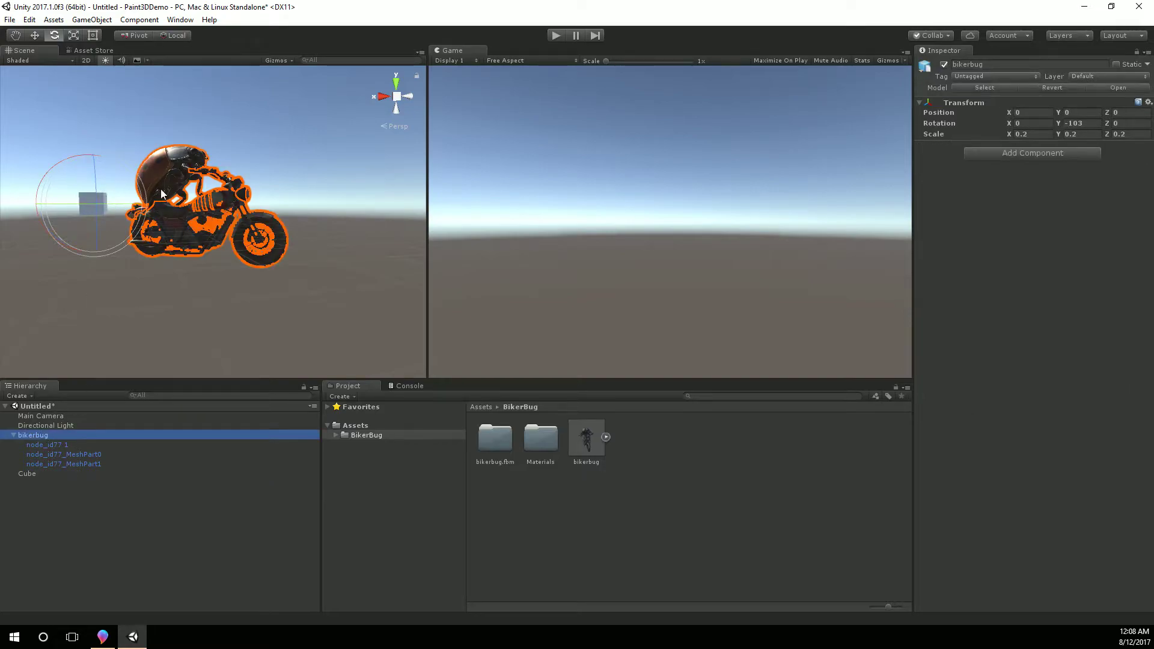
left_click_drag(78, 204, 101, 198)
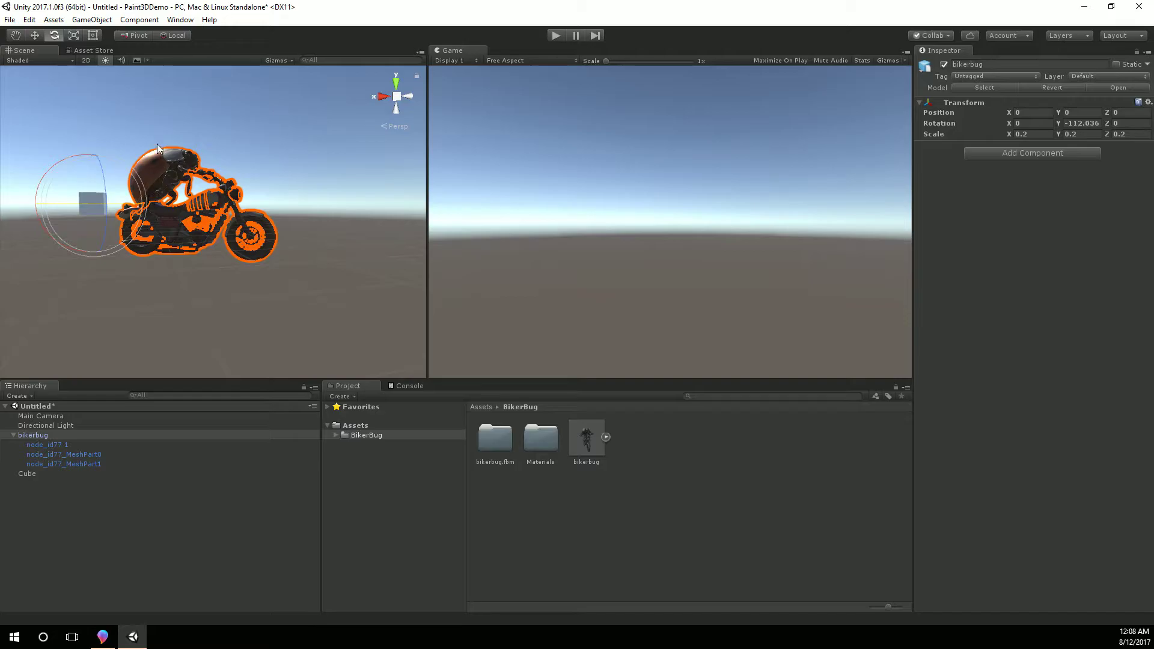
left_click(40, 38)
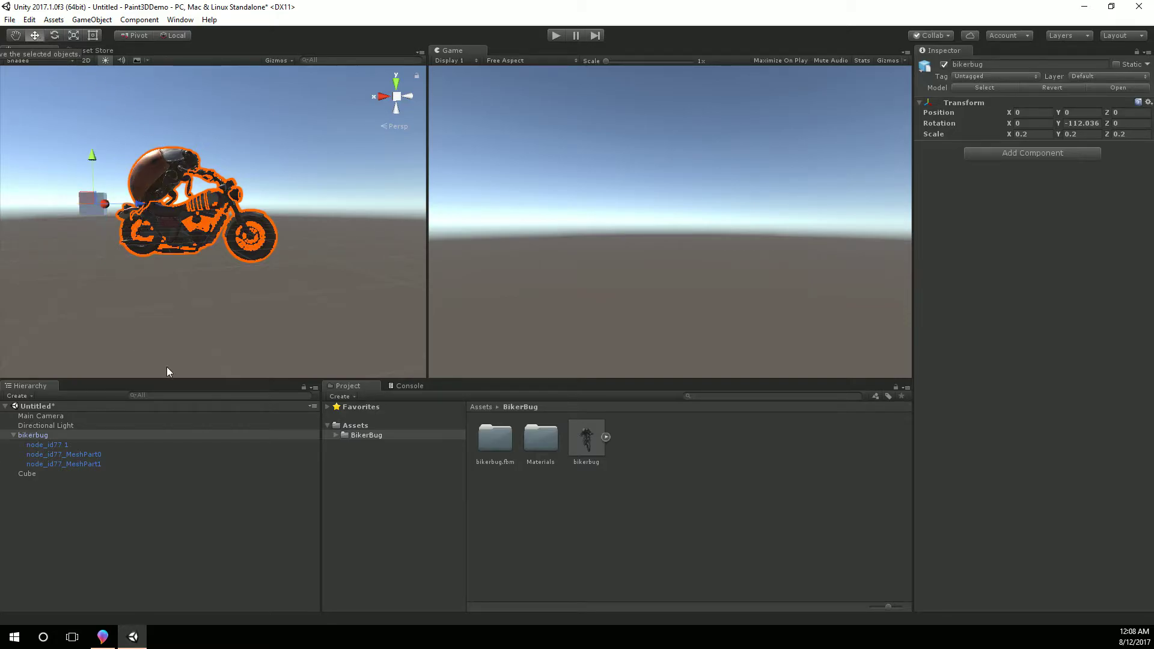
left_click(55, 504)
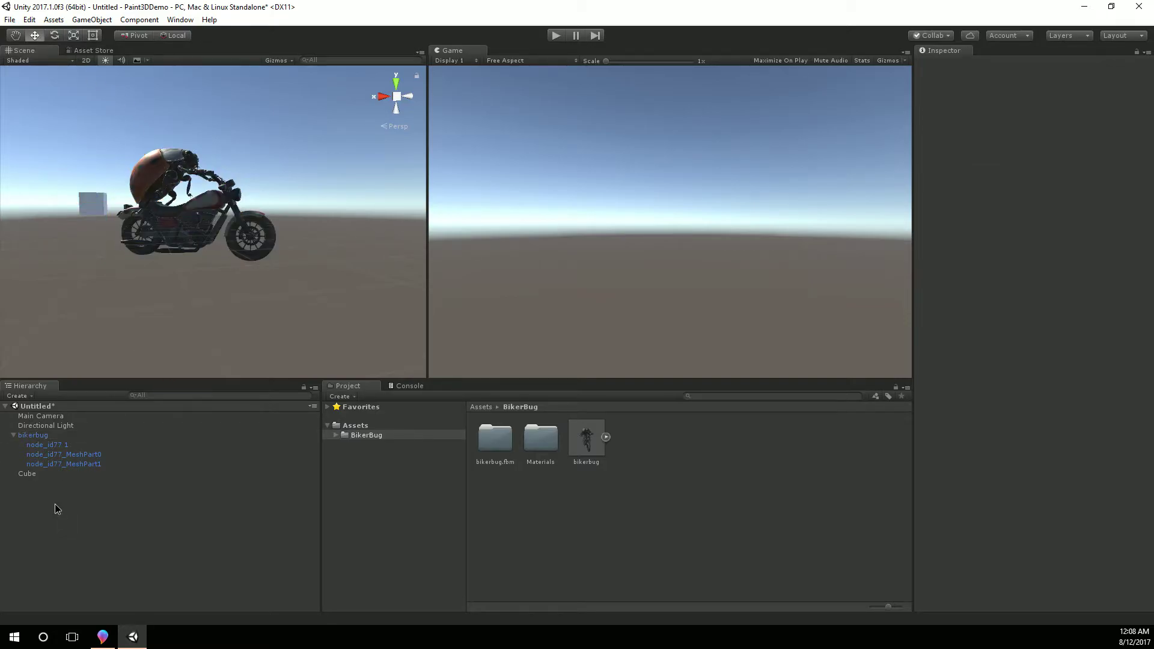
left_click(47, 446)
left_click(40, 435)
key("e")
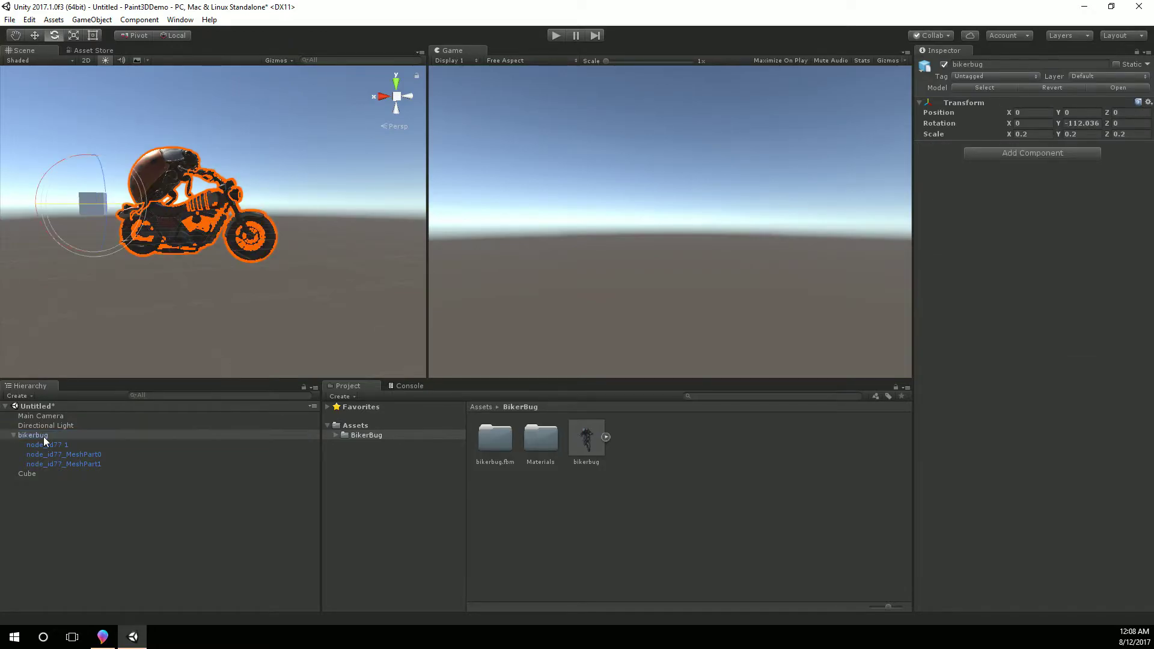
Step: Slide the three node_id77 bike parts left along the Z axis
left_click(73, 36)
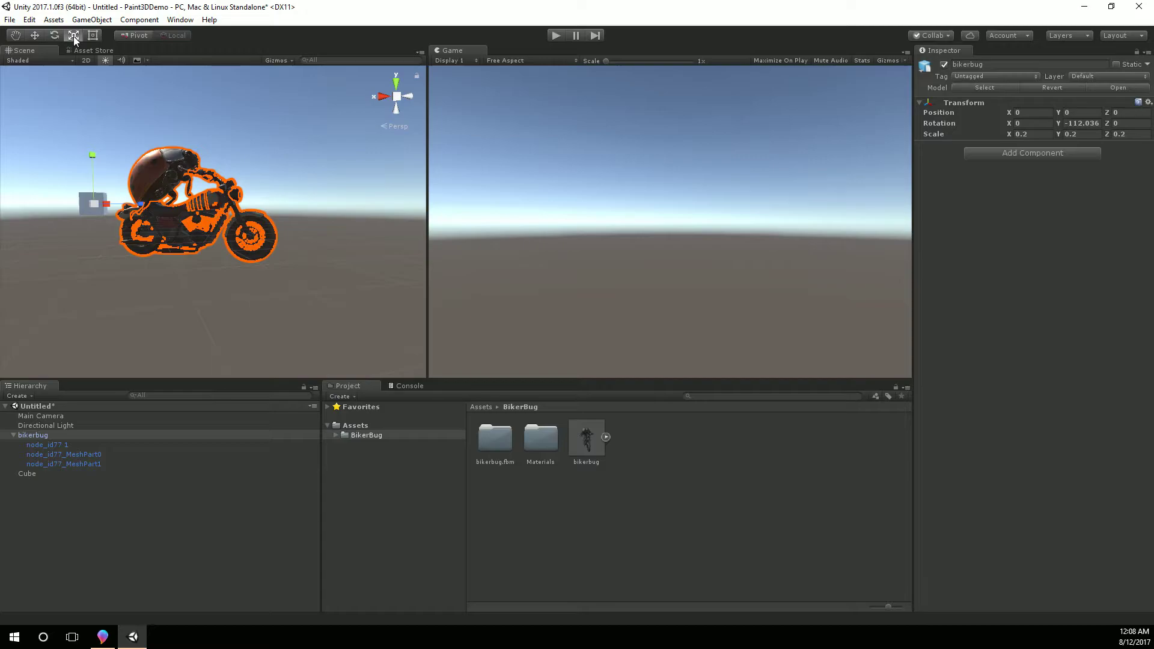
left_click(36, 37)
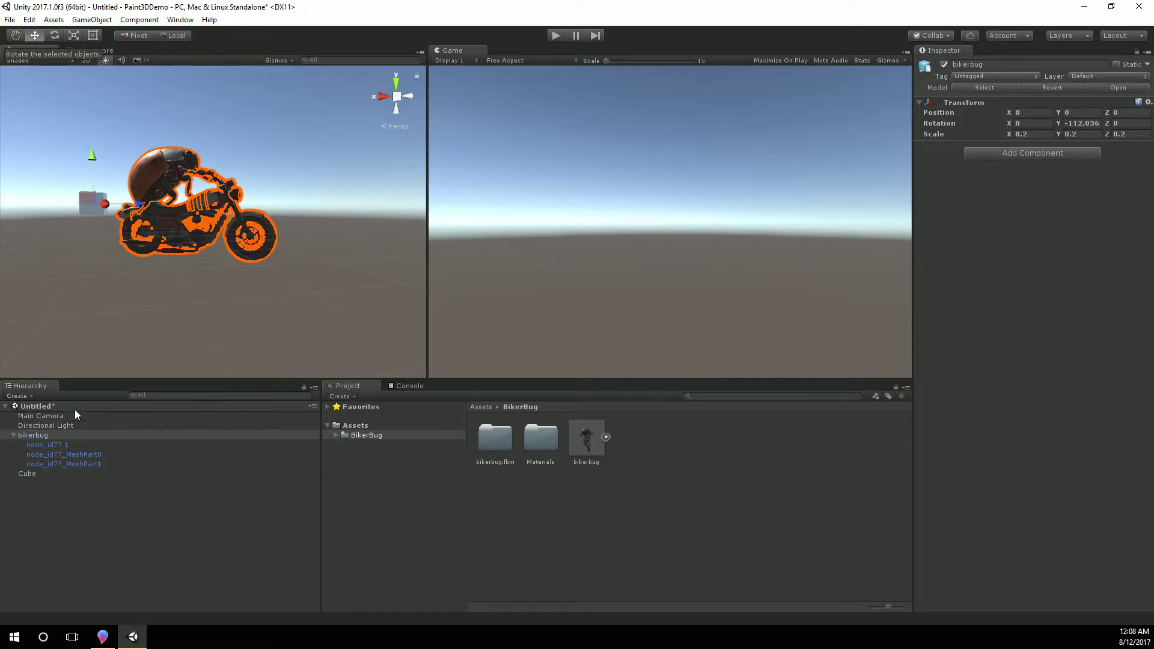
left_click(50, 445)
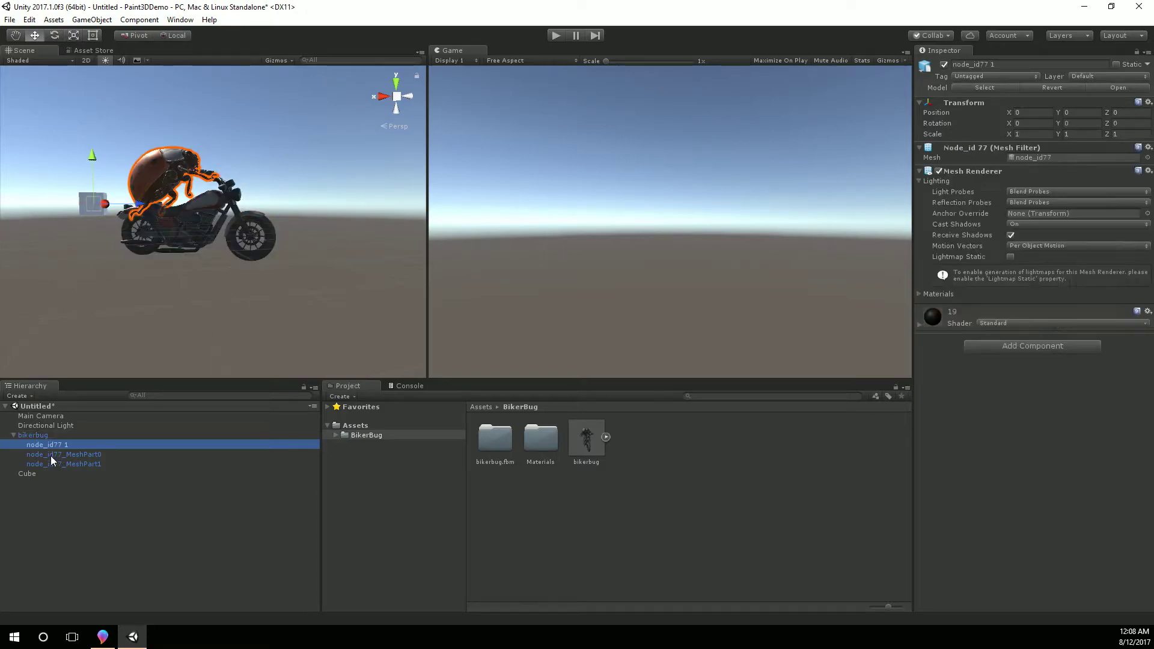
left_click(52, 463, "shift")
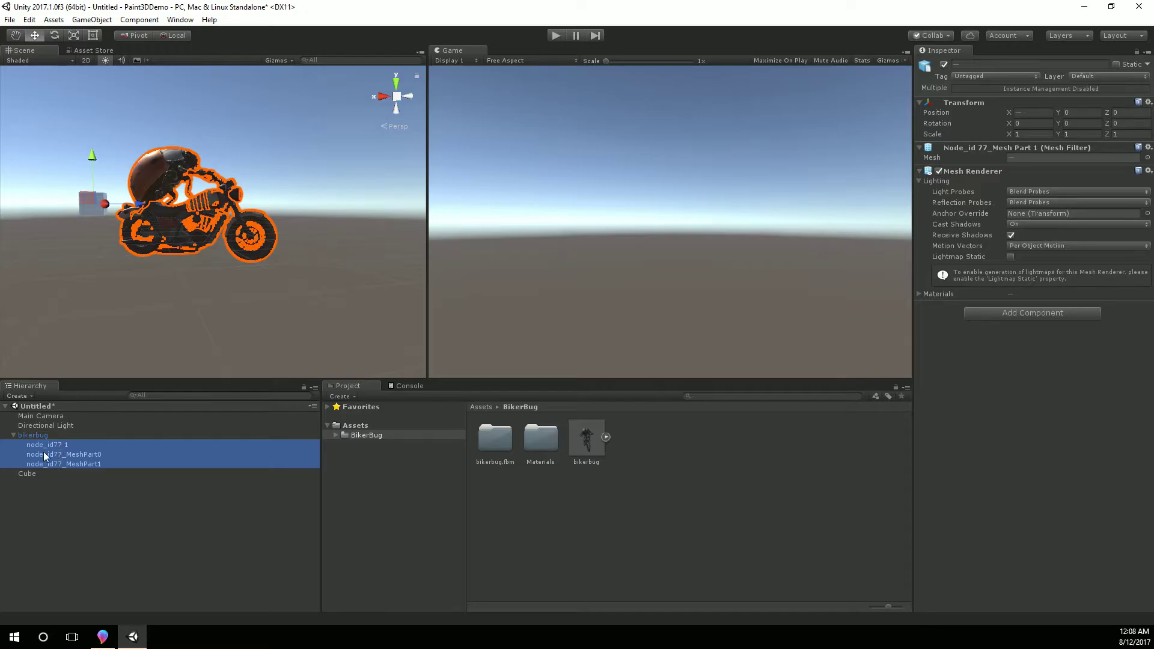
left_click_drag(142, 206, 1051, 277)
key("ctrl+z")
scroll(124, 243, "up", 3)
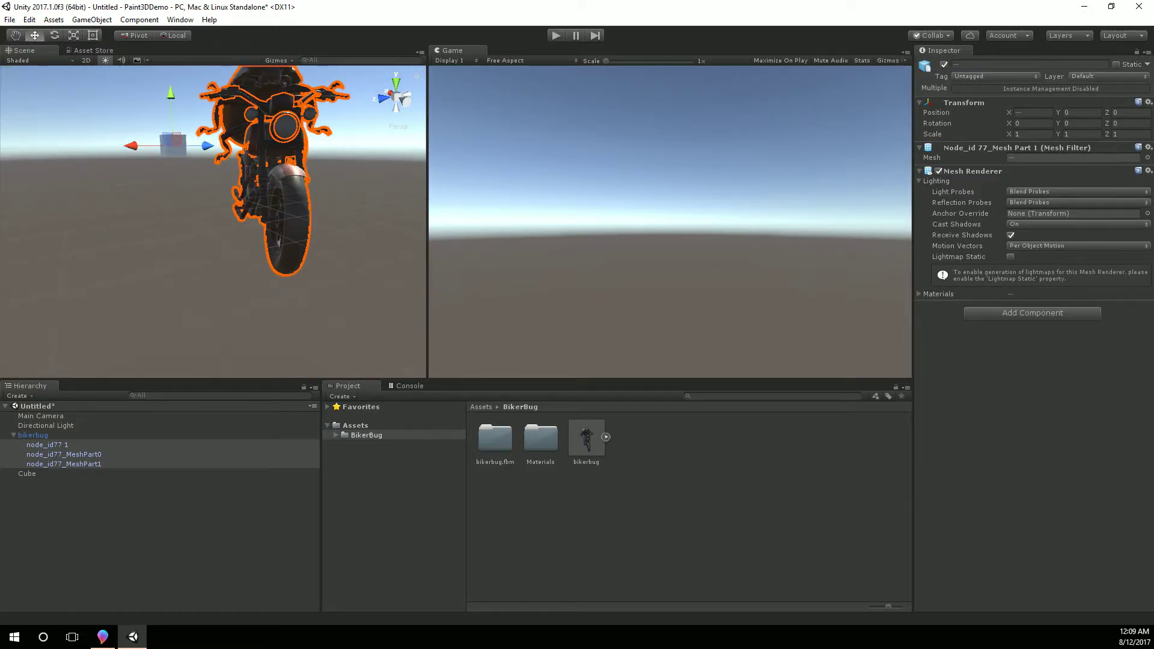
left_click_drag(205, 150, 151, 116)
left_click_drag(179, 195, 397, 186, "alt")
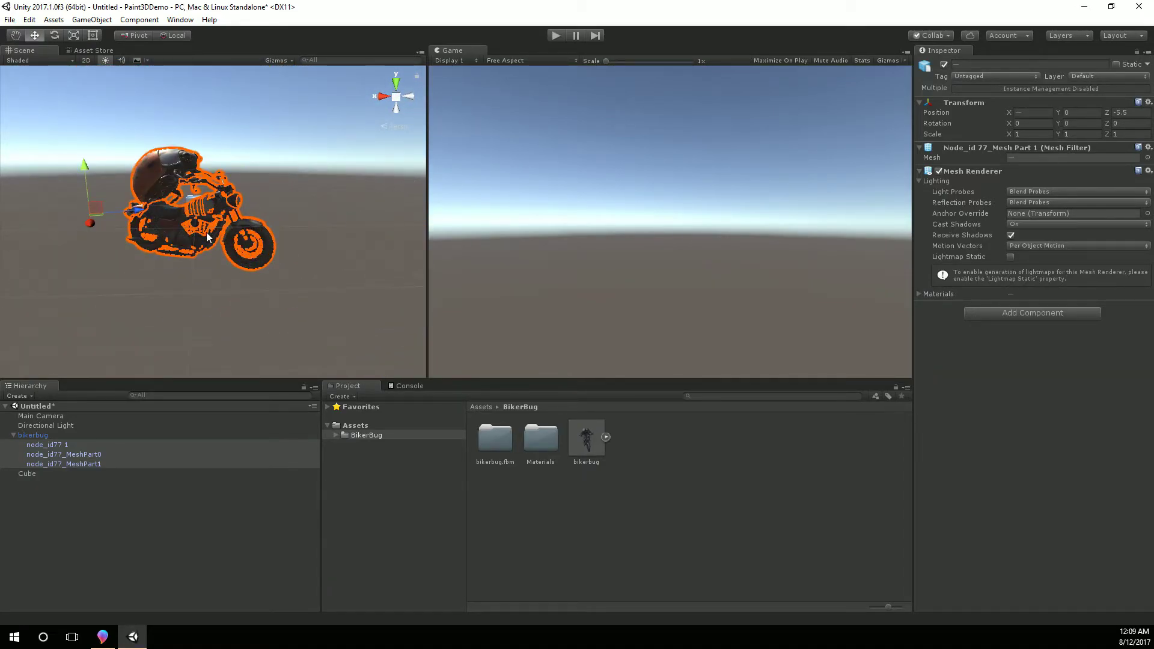
Step: Rotate the bikerbug around Y to about -111.844, side-on beside the Cube
left_click(54, 35)
left_click(39, 434)
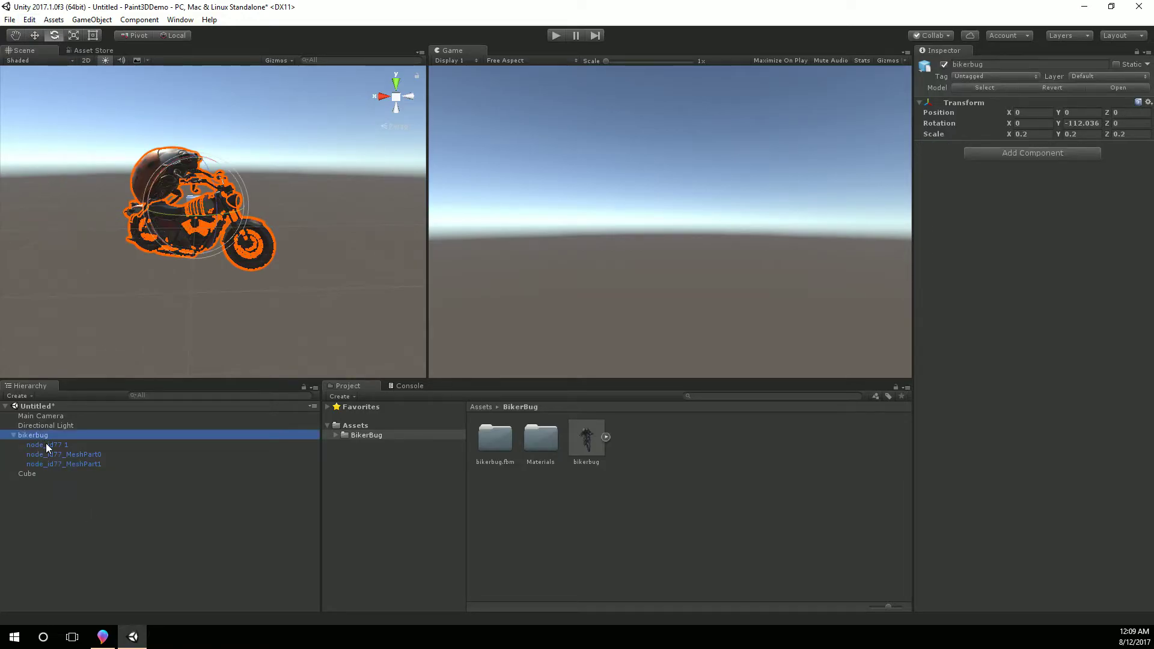
mouse_move(185, 226)
left_mouse_down()
mouse_move(571, 257)
mouse_move(252, 249)
mouse_move(1126, 257)
mouse_move(283, 225)
mouse_move(406, 219)
mouse_move(81, 224)
mouse_move(284, 214)
mouse_move(177, 215)
left_mouse_up()
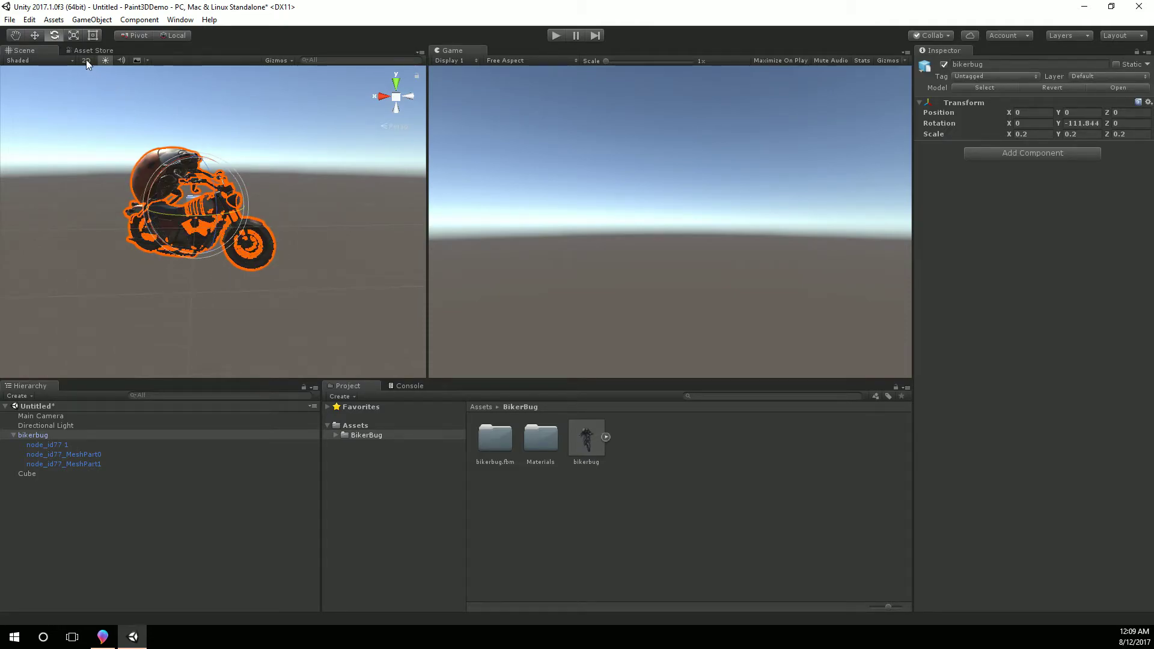
Step: Delete the Cube from the scene
left_click(97, 240)
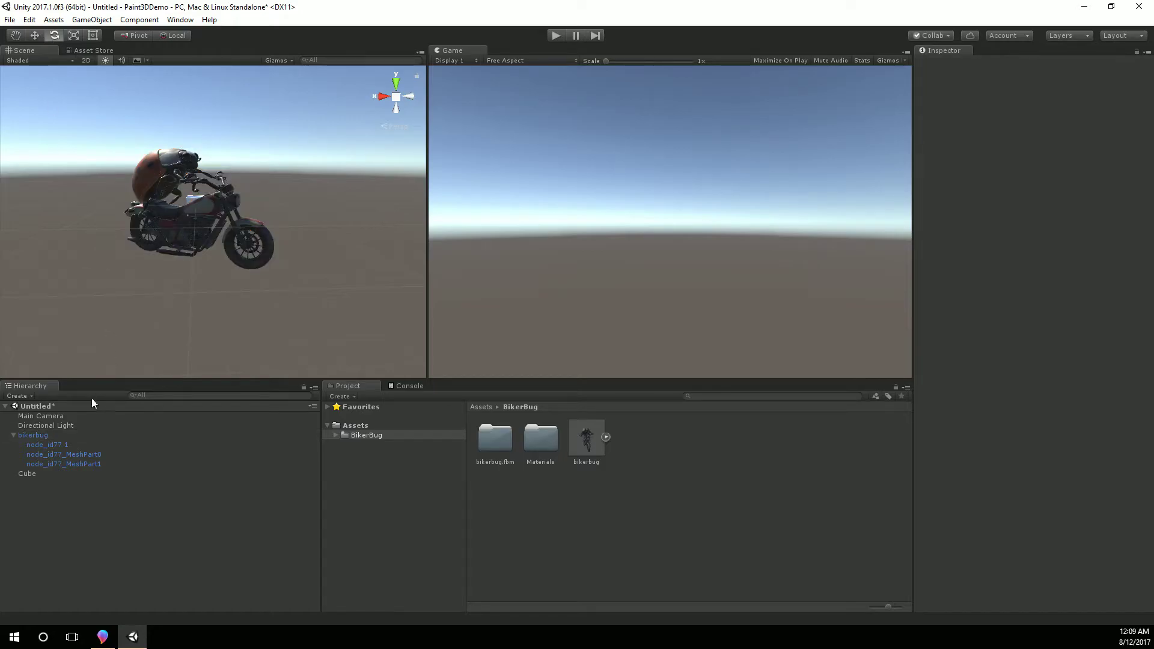
left_click(39, 473)
key("Delete")
left_click_drag(180, 282, 187, 312, "alt")
scroll(187, 311, "up", 3)
scroll(187, 311, "down", 5)
scroll(190, 325, "up", 1)
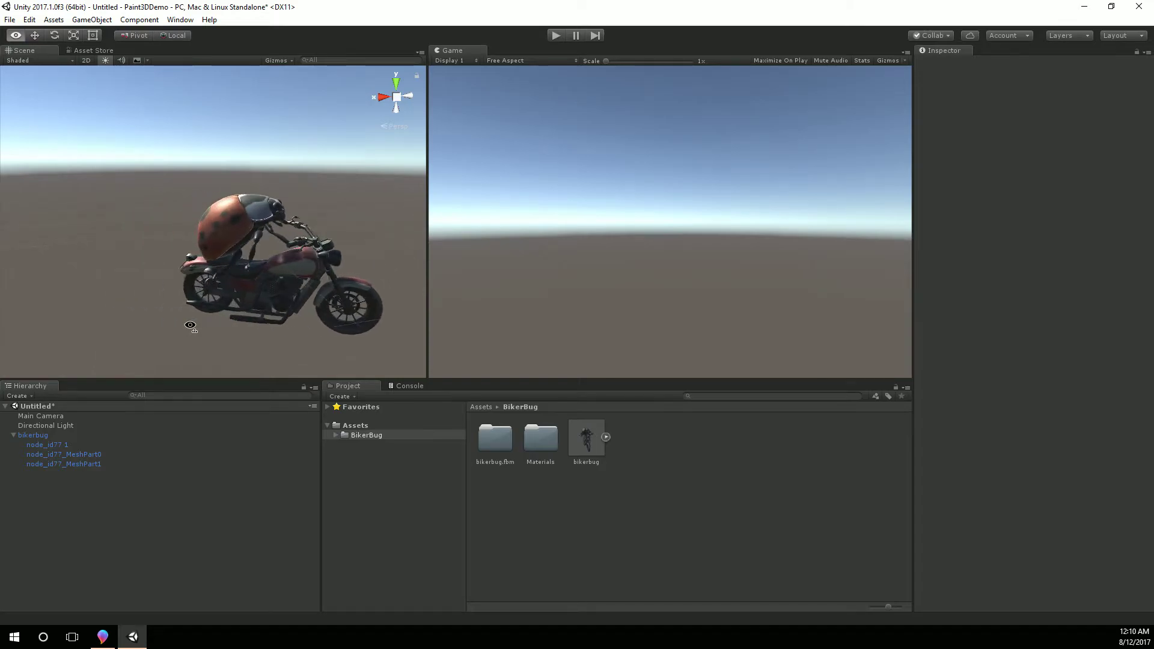
left_click_drag(190, 325, 161, 305, "alt")
scroll(178, 327, "up", 2)
Step: Give the ladybug body node_id77 1 Metallic 0.414 and Smoothness 0.266
left_click(70, 445)
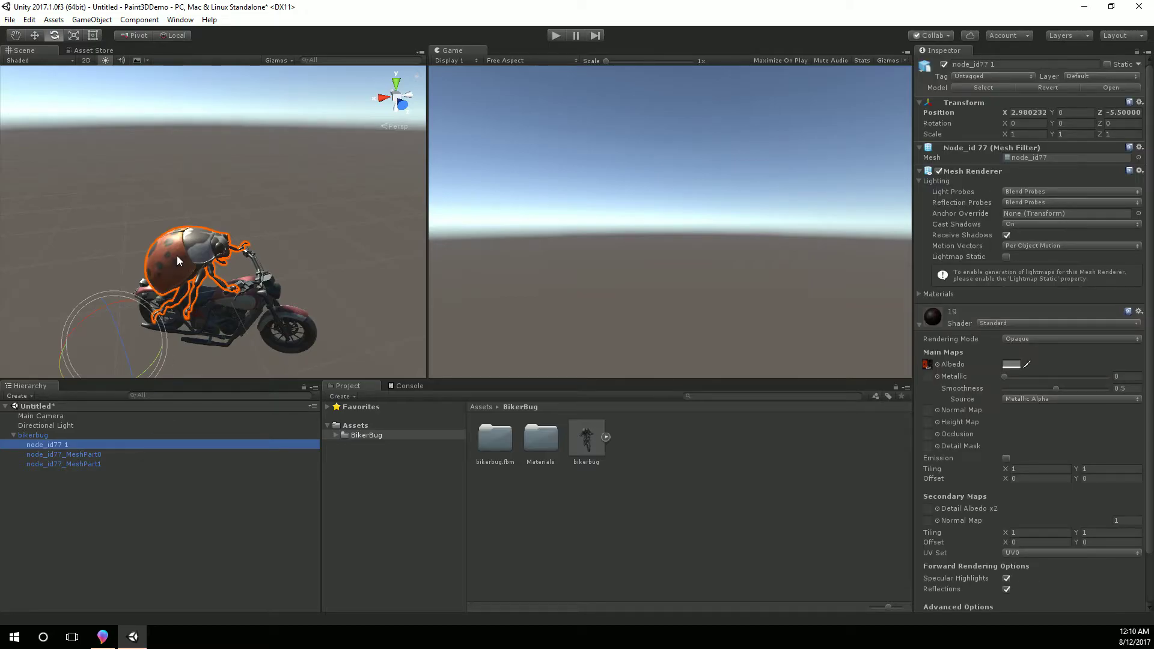
left_click(80, 464)
left_click(81, 454)
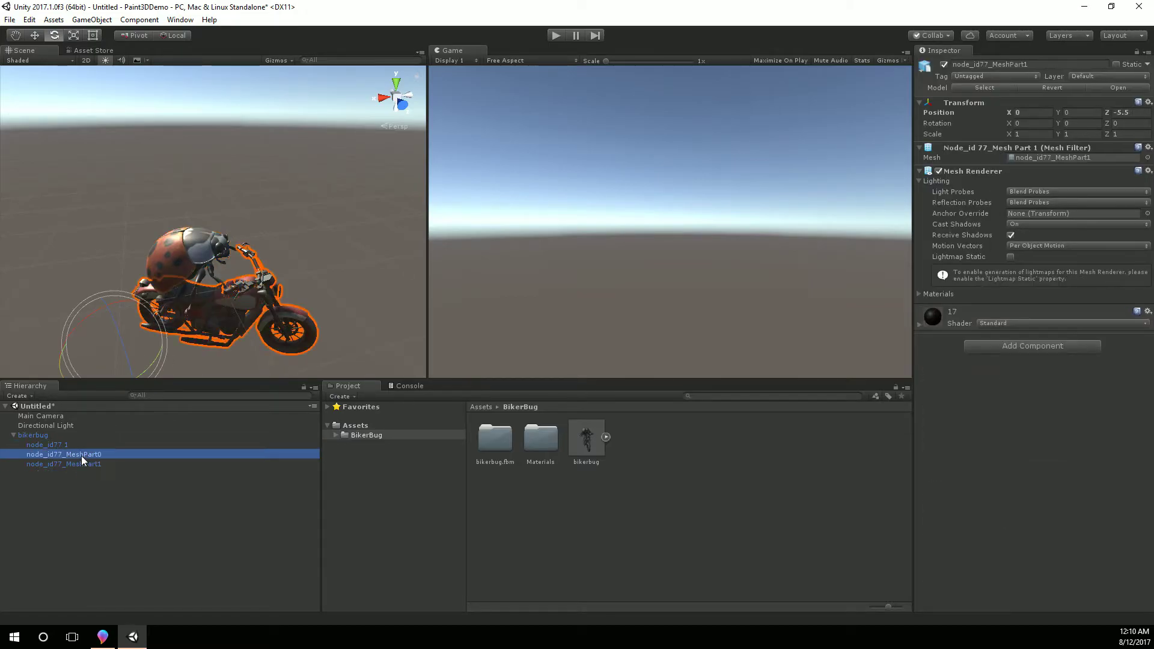
left_click(77, 463)
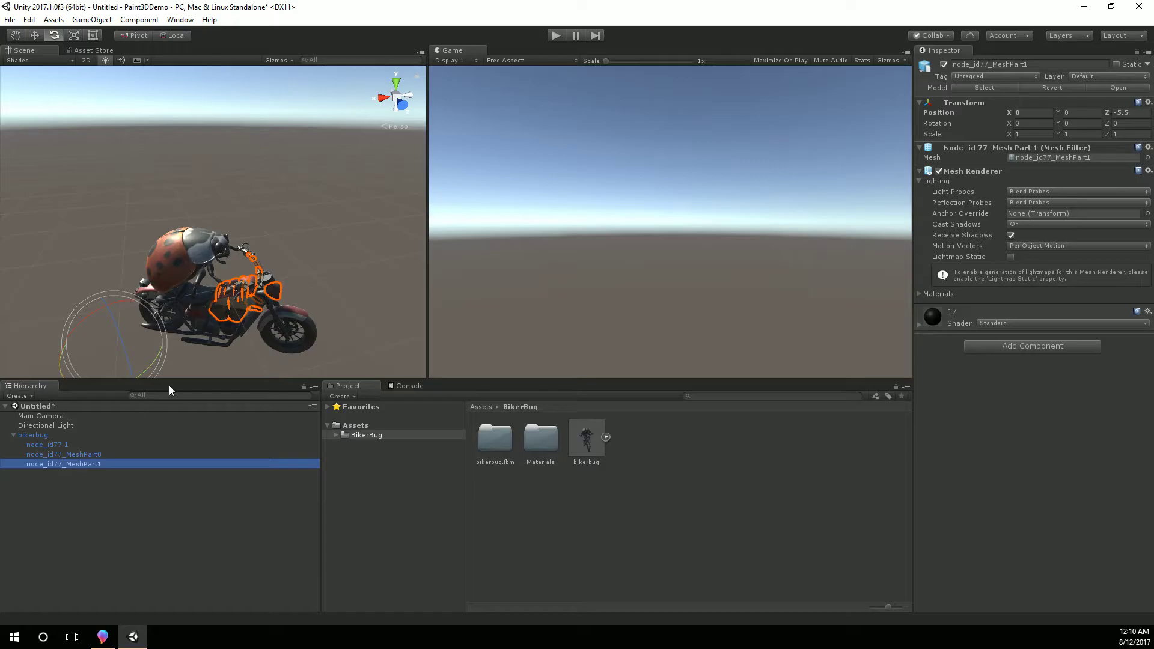
left_click_drag(182, 372, 238, 335, "alt")
key("f")
scroll(238, 334, "down", 5)
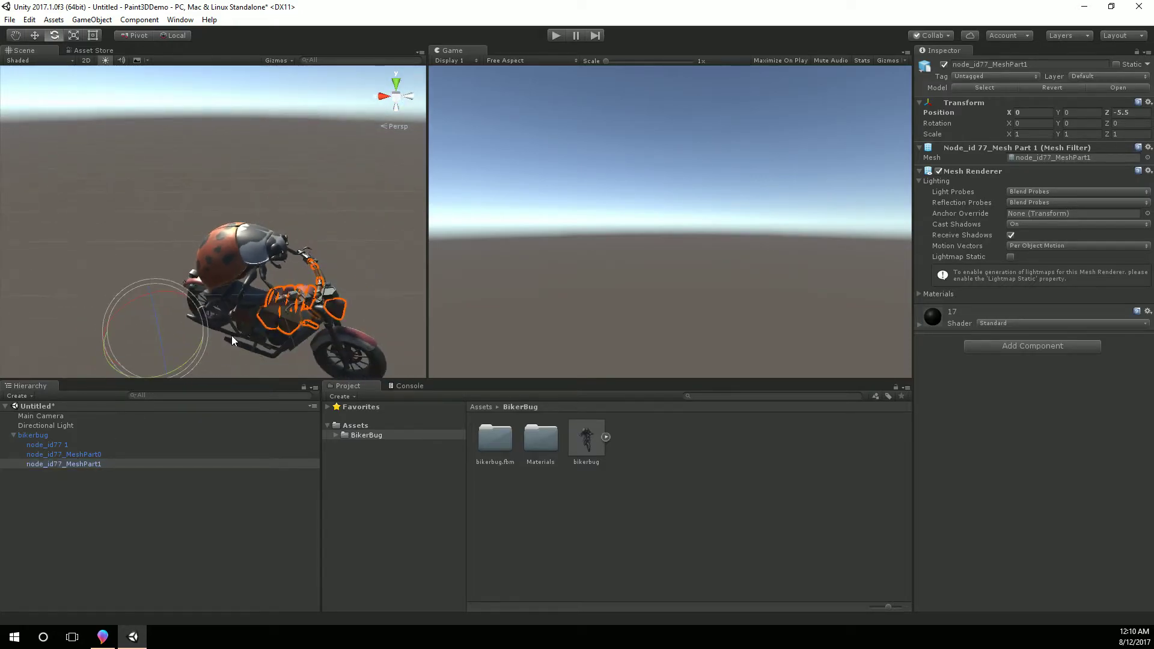
left_click(60, 445)
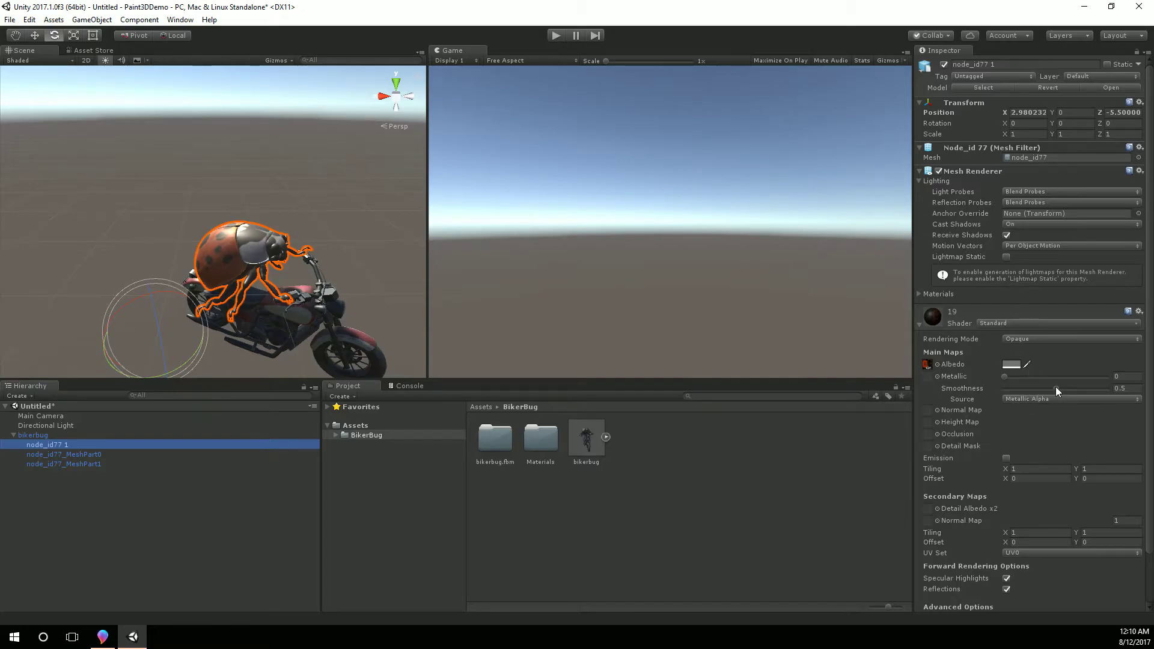
mouse_move(1055, 387)
left_mouse_down()
mouse_move(1118, 388)
mouse_move(1016, 401)
mouse_move(1069, 395)
mouse_move(1055, 395)
mouse_move(1057, 377)
mouse_move(1115, 381)
mouse_move(1034, 382)
mouse_move(1060, 392)
mouse_move(1028, 395)
mouse_move(1073, 395)
mouse_move(1025, 400)
mouse_move(1113, 391)
mouse_move(1036, 399)
left_mouse_up()
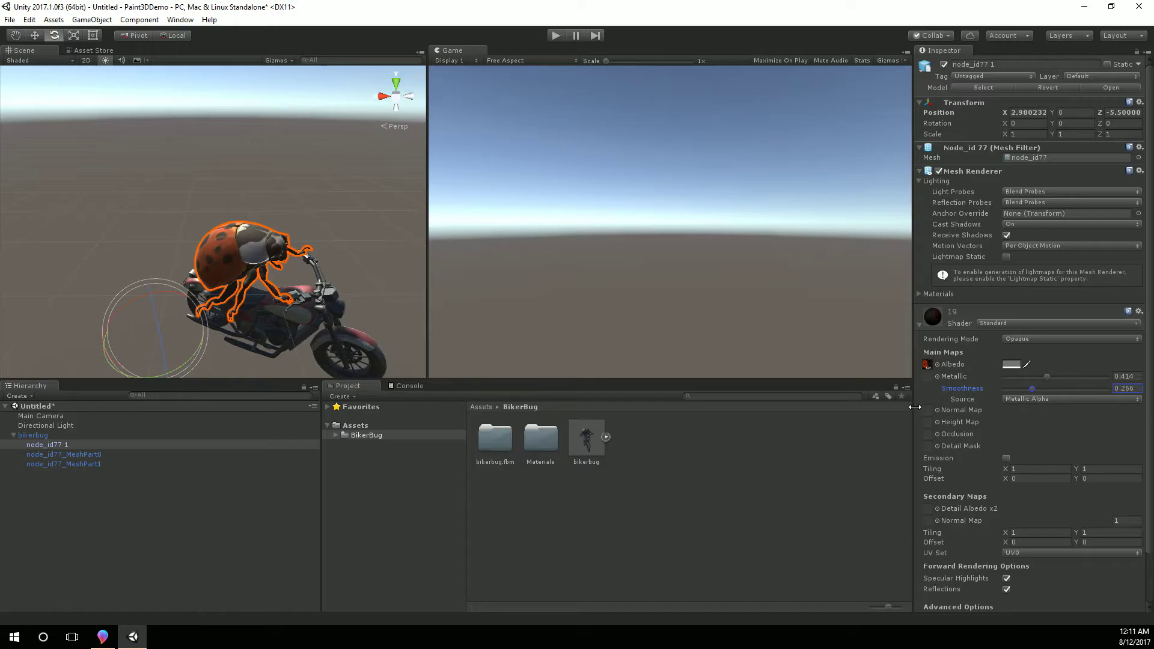
Step: Set node_id77_MeshPart1's material 17 to Metallic 1 and raise its Smoothness to about 0.65
left_click(111, 464)
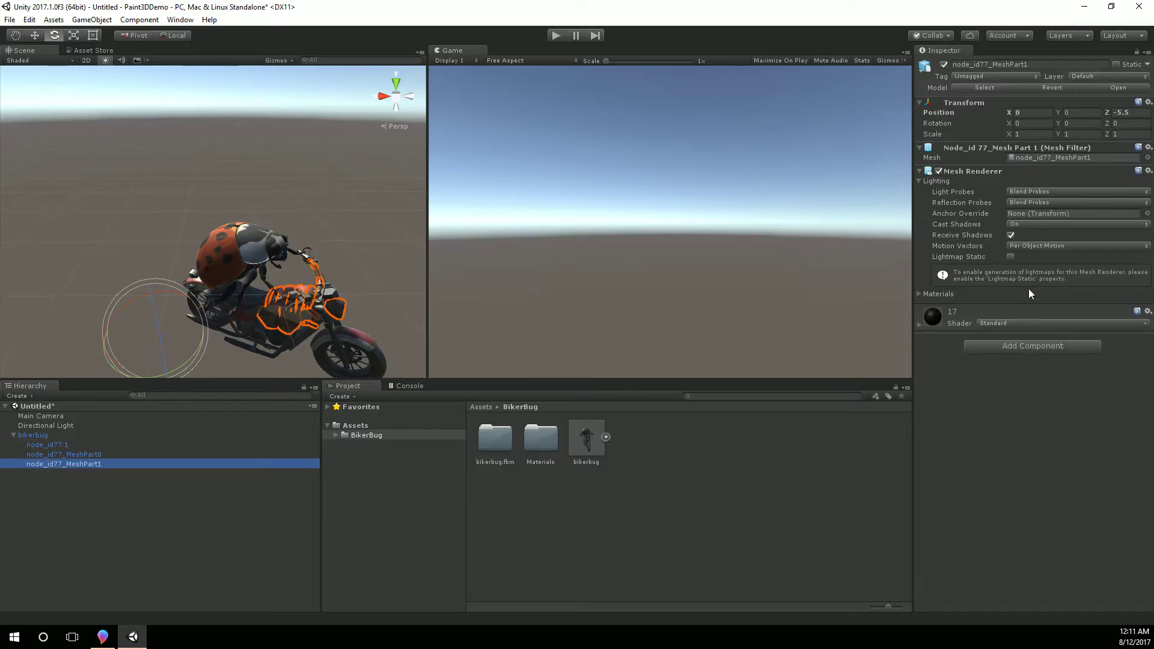
left_click(920, 325)
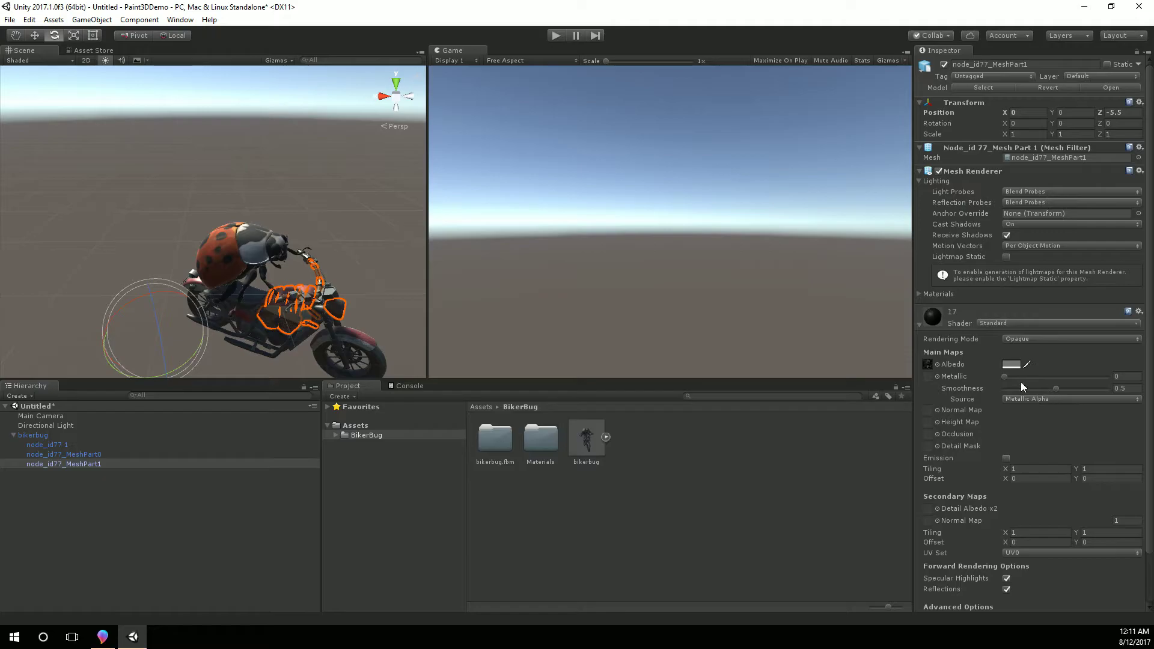
left_click_drag(1007, 376, 1033, 387)
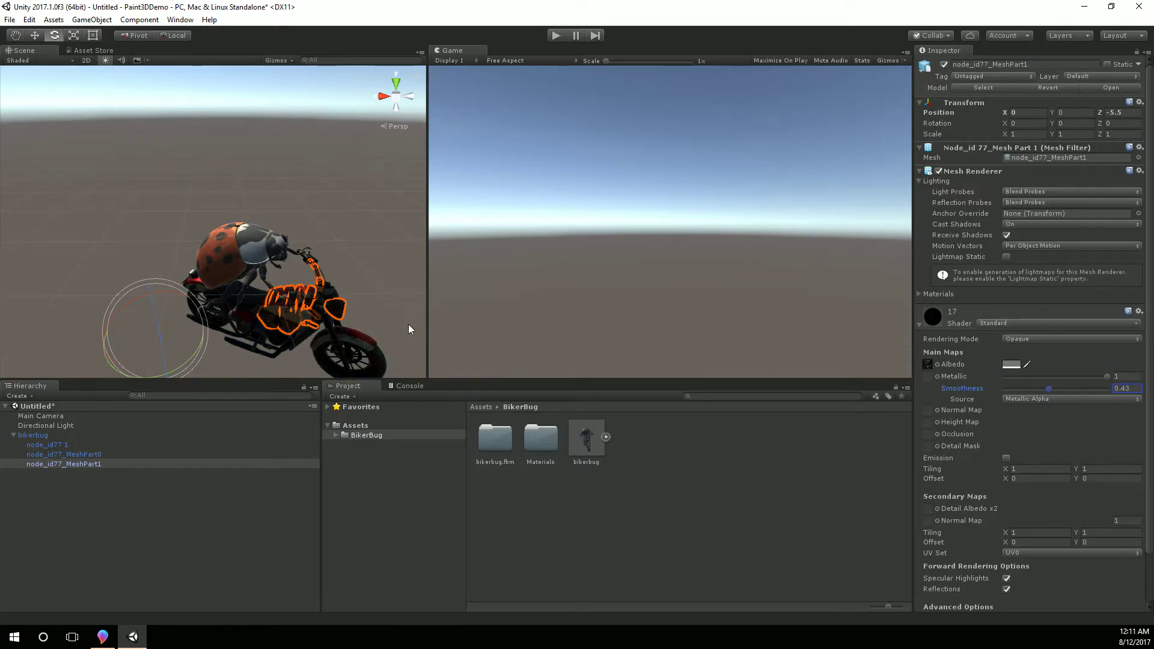
left_click_drag(407, 328, 530, 262, "alt")
key("f")
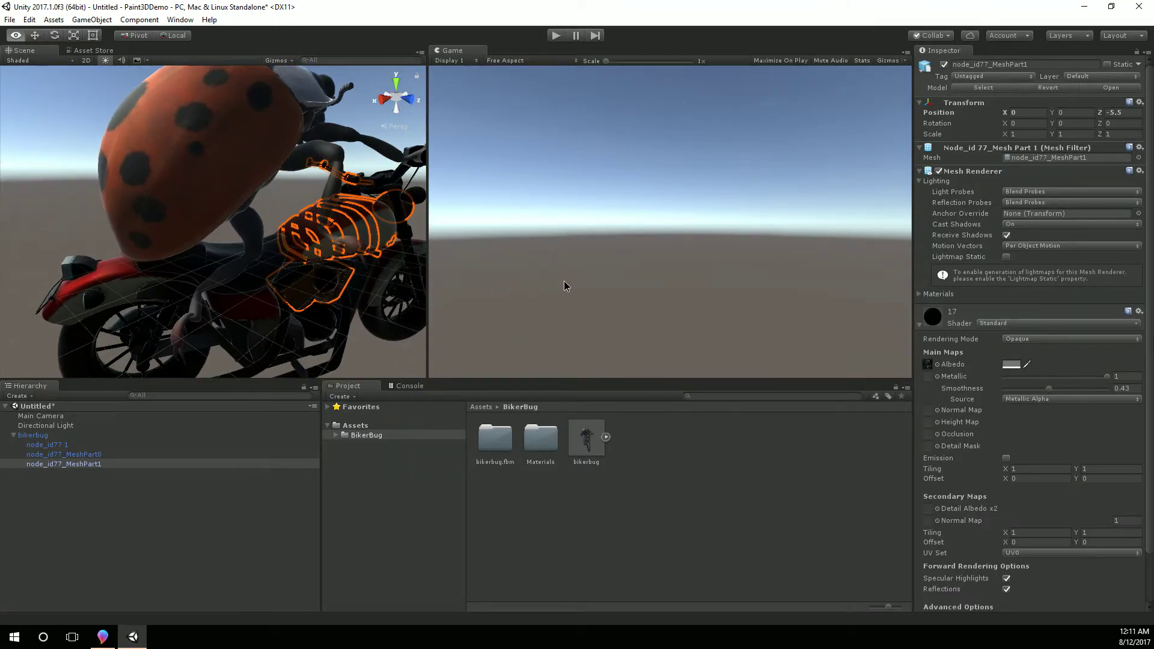
key("e")
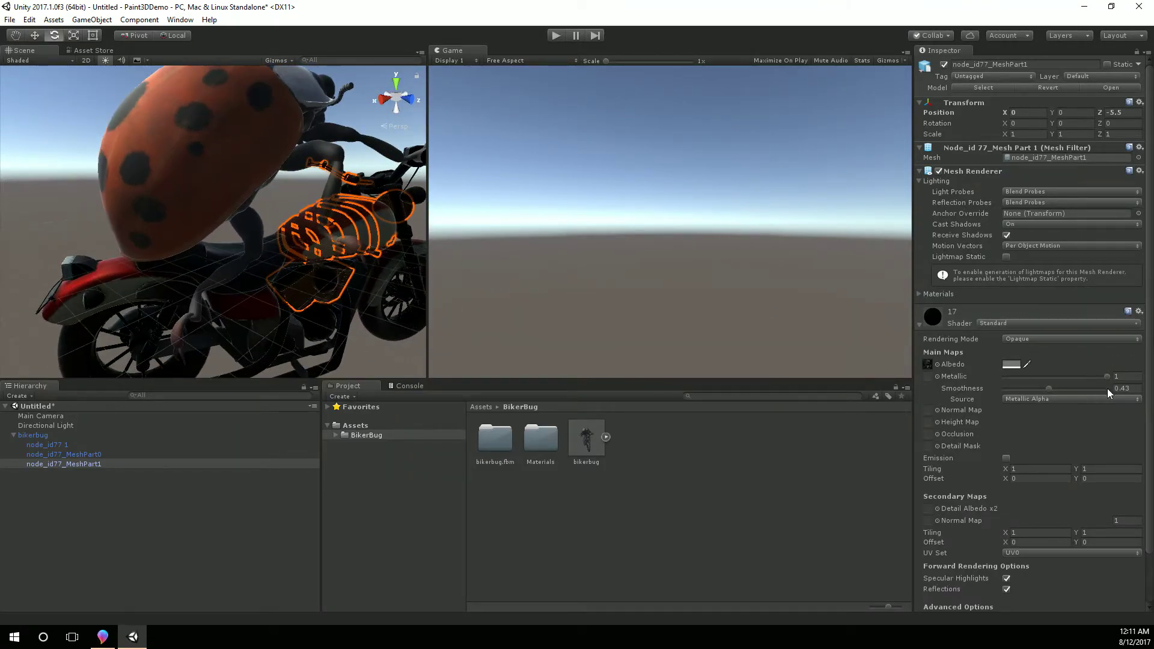
mouse_move(1048, 389)
left_mouse_down()
mouse_move(1001, 394)
mouse_move(1076, 394)
mouse_move(1076, 376)
mouse_move(1062, 376)
mouse_move(1113, 376)
left_mouse_up()
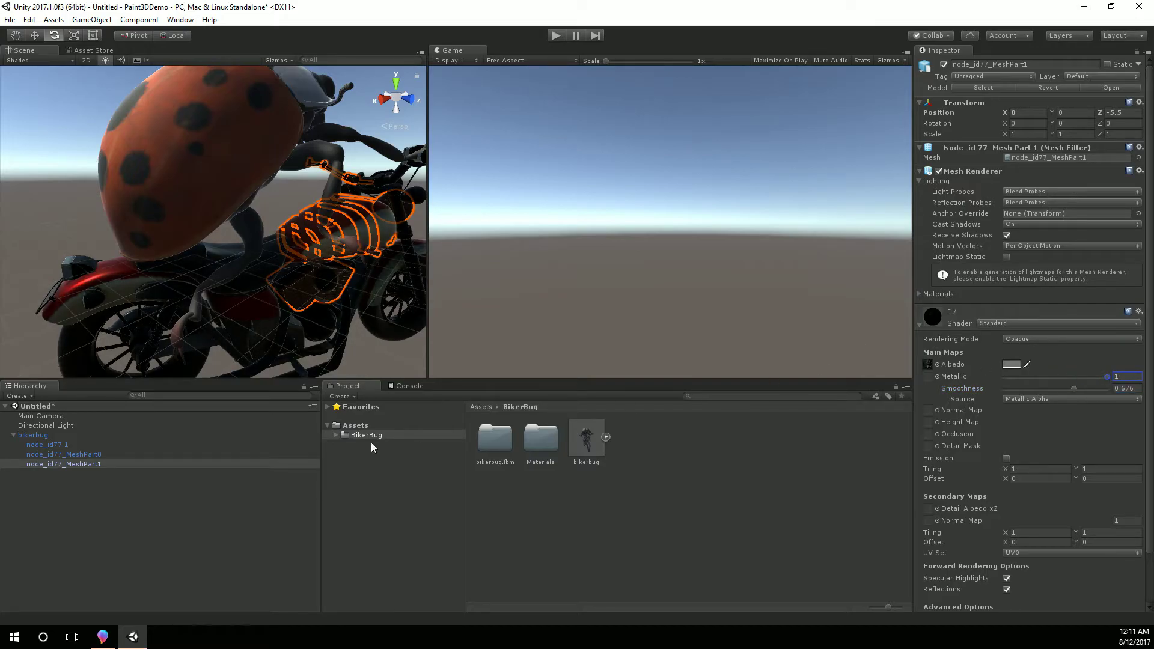
Step: Check node_id77_MeshPart0, lower the bike Smoothness slightly, then clear the selection
left_click(134, 455)
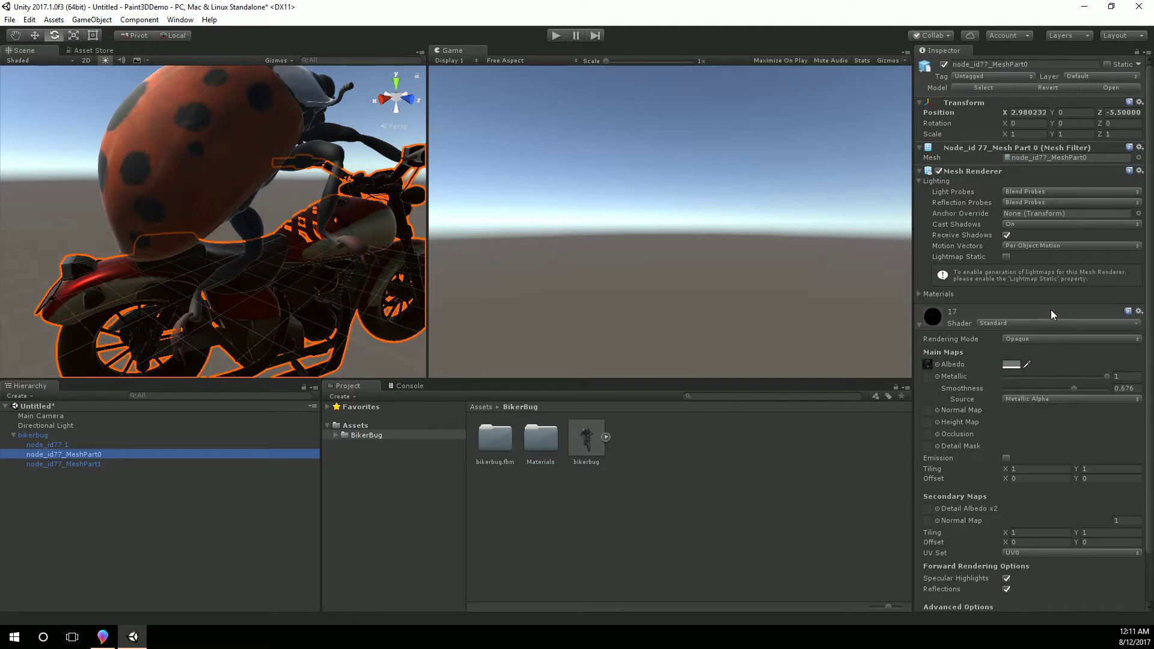
mouse_move(1075, 388)
left_mouse_down()
mouse_move(1062, 390)
mouse_move(1076, 394)
left_mouse_up()
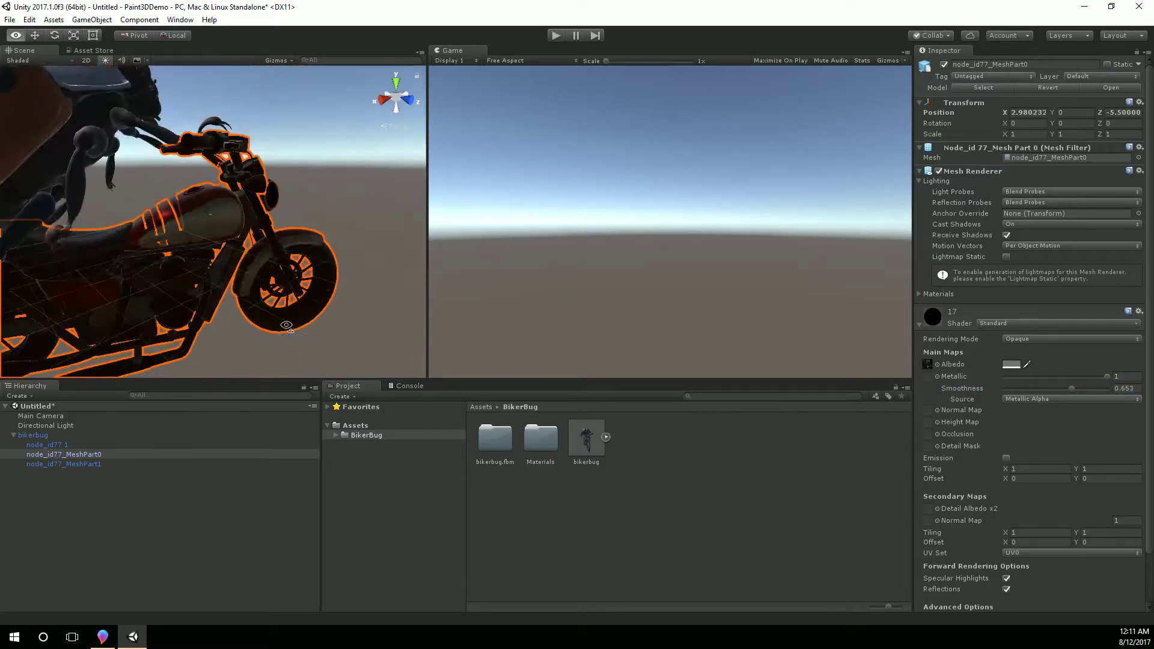
scroll(163, 289, "down", 8, "alt")
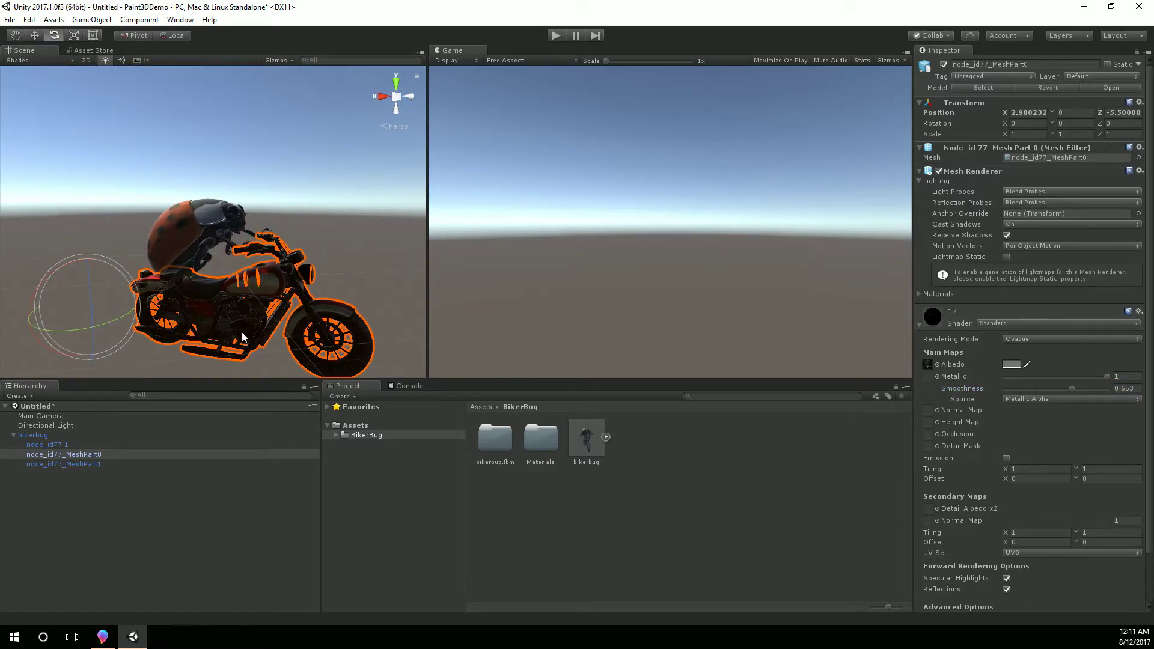
left_click(286, 350)
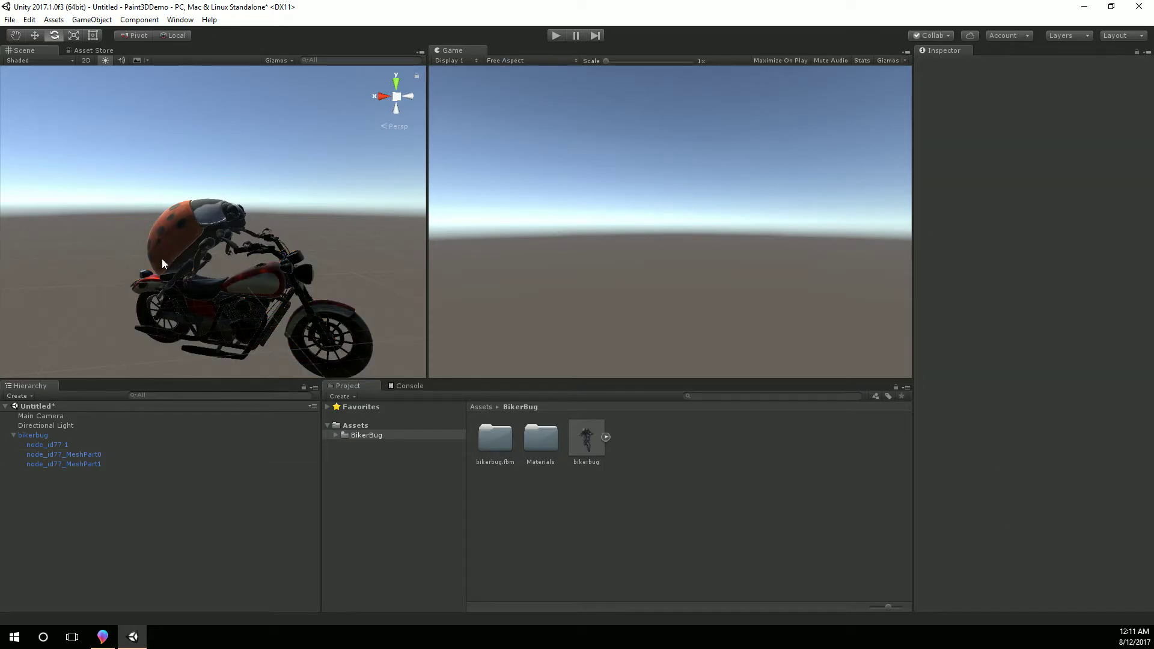
left_click(58, 445)
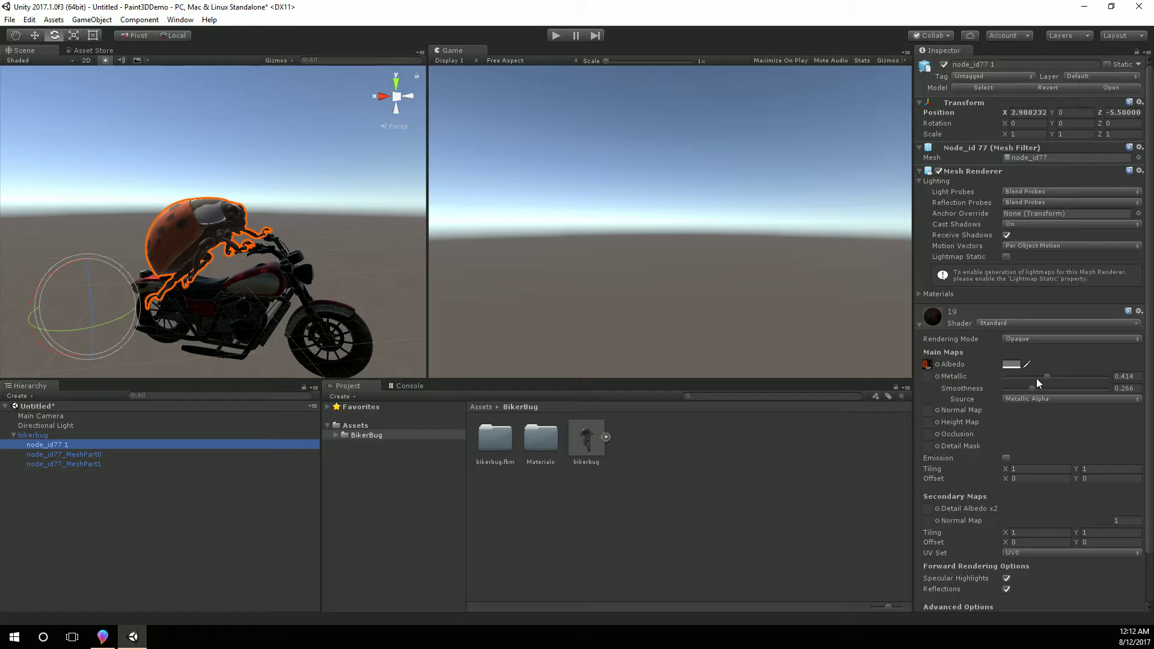
key("Escape")
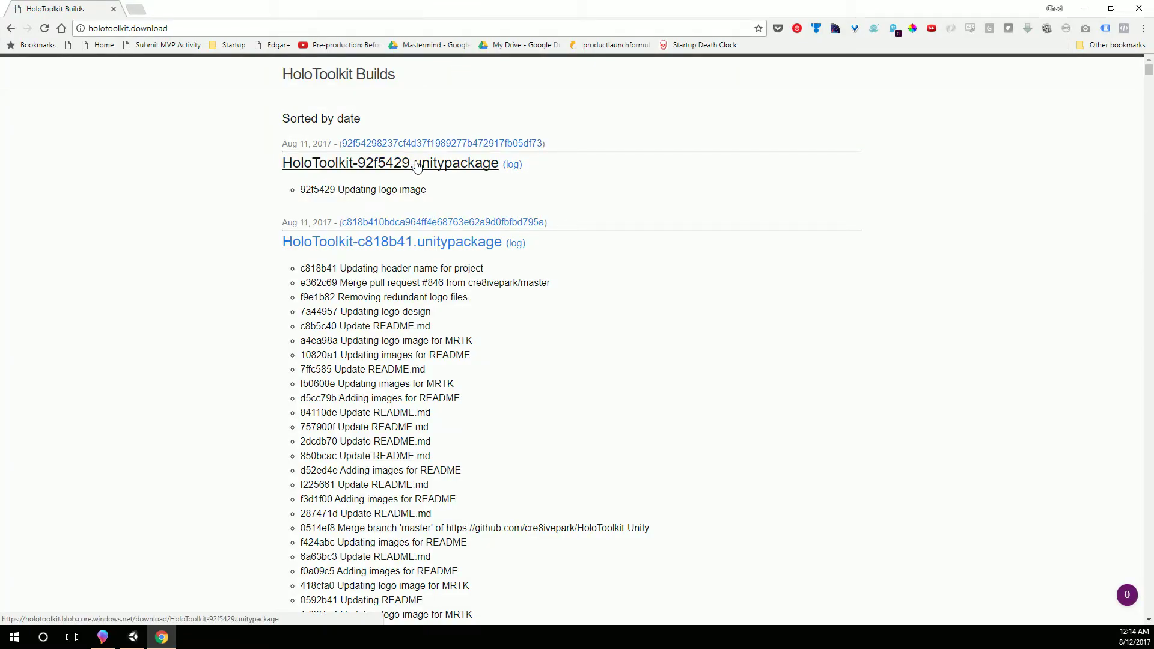
Step: Download HoloToolkit-92f5429.unitypackage and show it in its folder
left_click(417, 166)
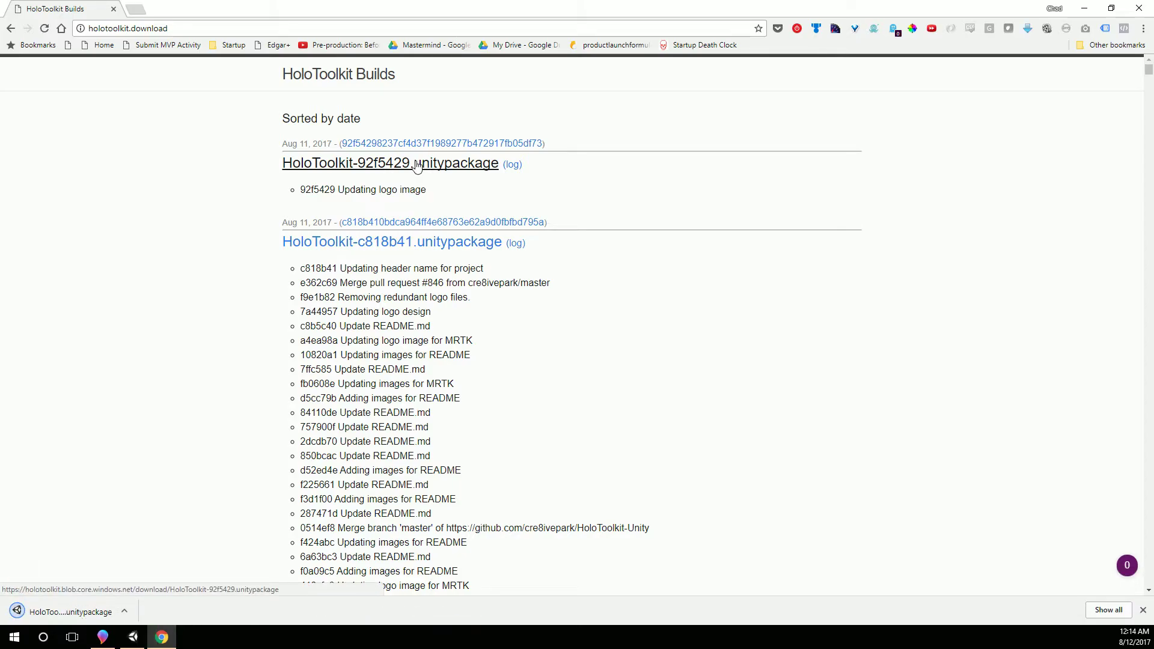
left_click(124, 611)
left_click(150, 571)
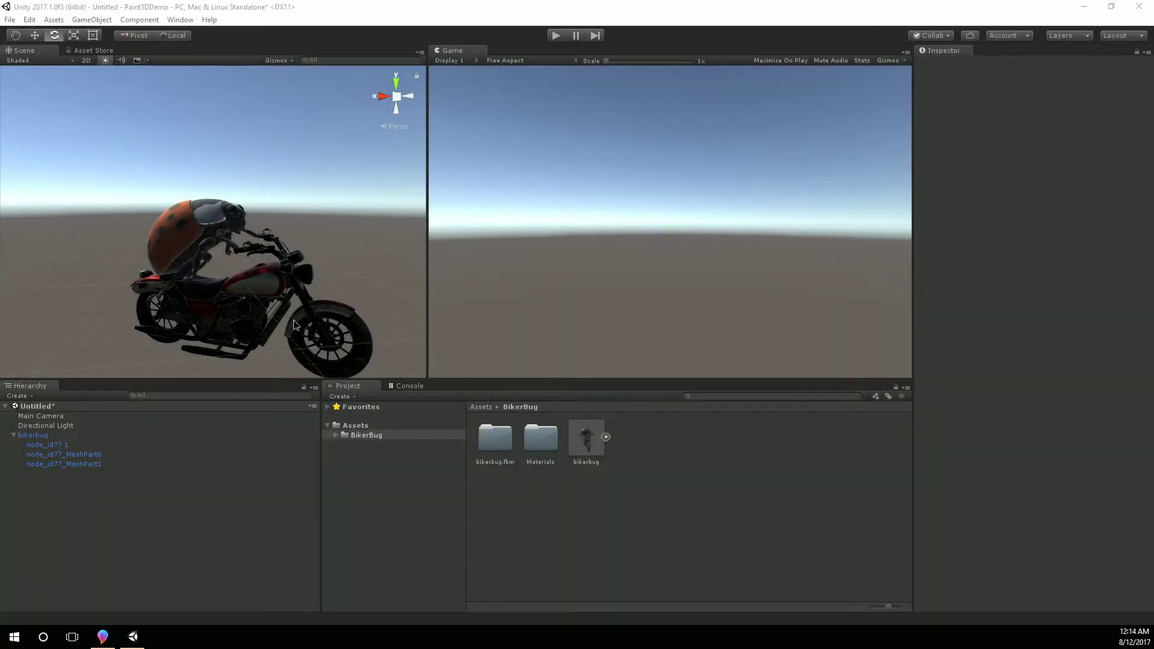
Step: Import HoloToolkit-92f5429.unitypackage into Assets with all its files checked
left_click_drag(323, 336, 368, 428)
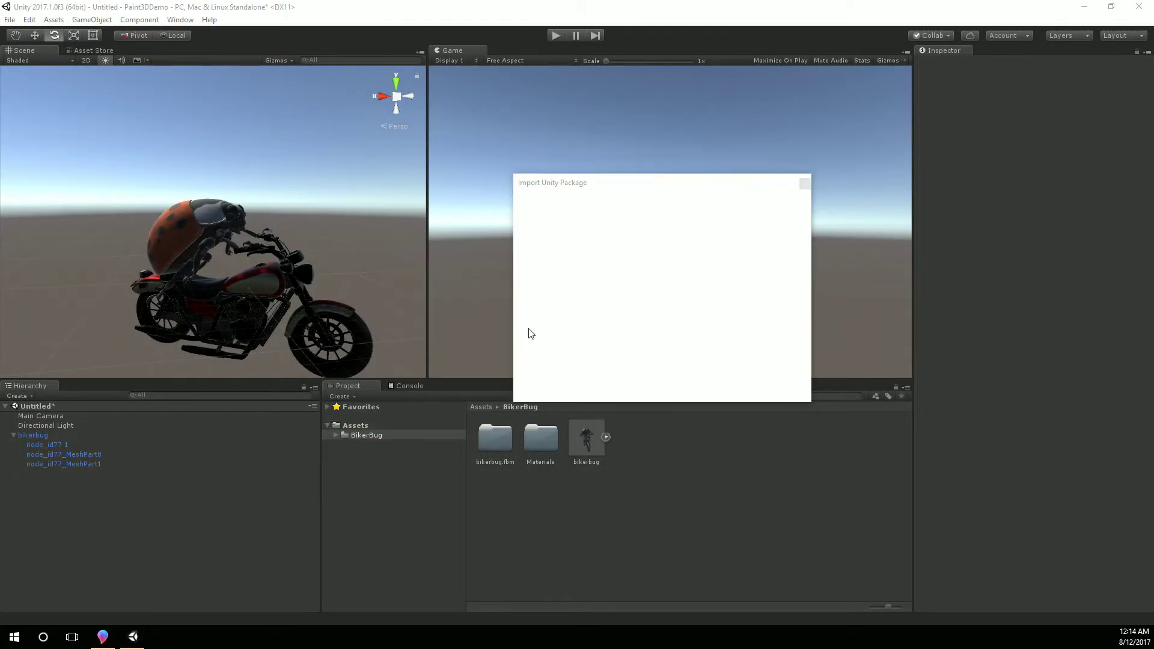
left_click(530, 345)
left_click(518, 335)
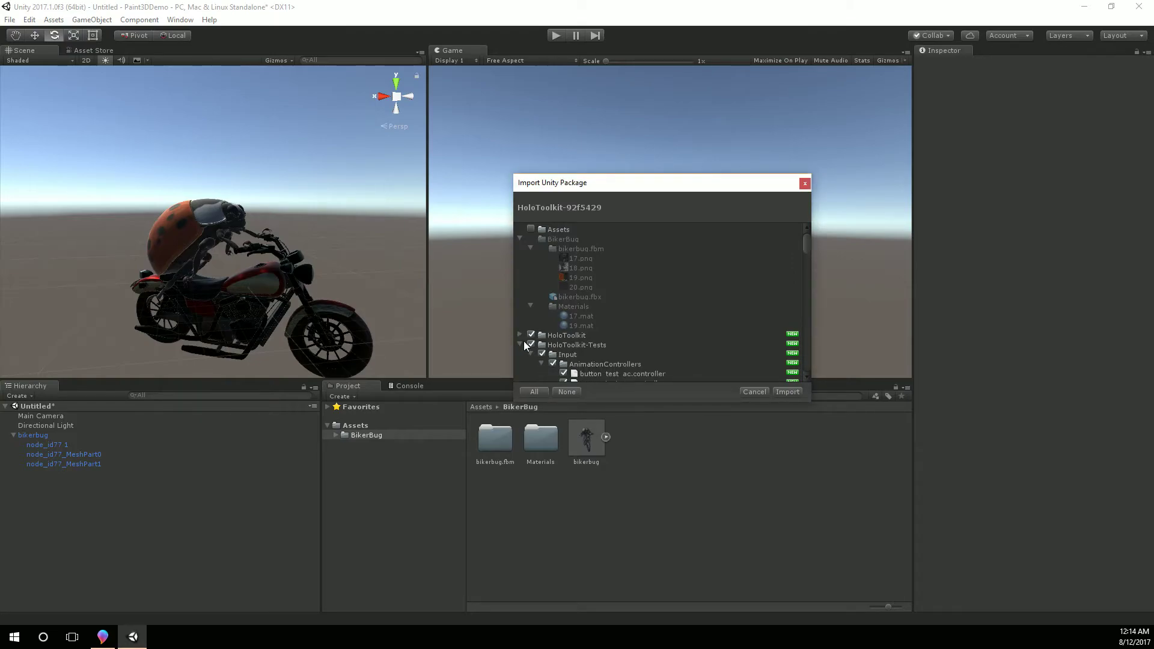
left_click(521, 343)
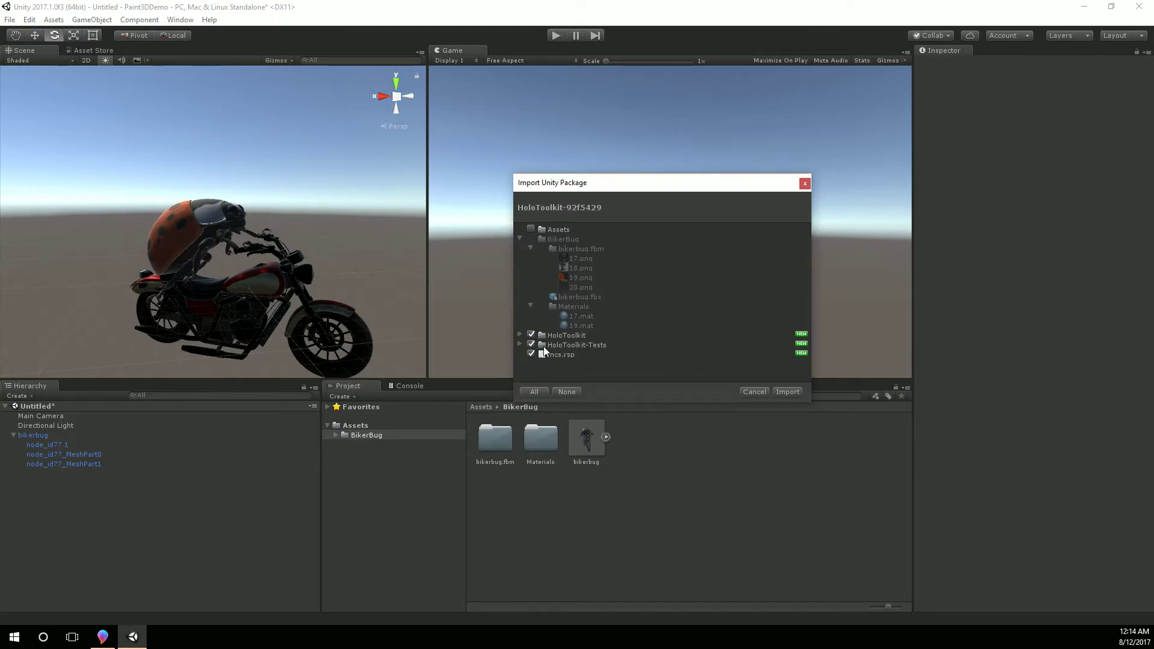
left_click(784, 392)
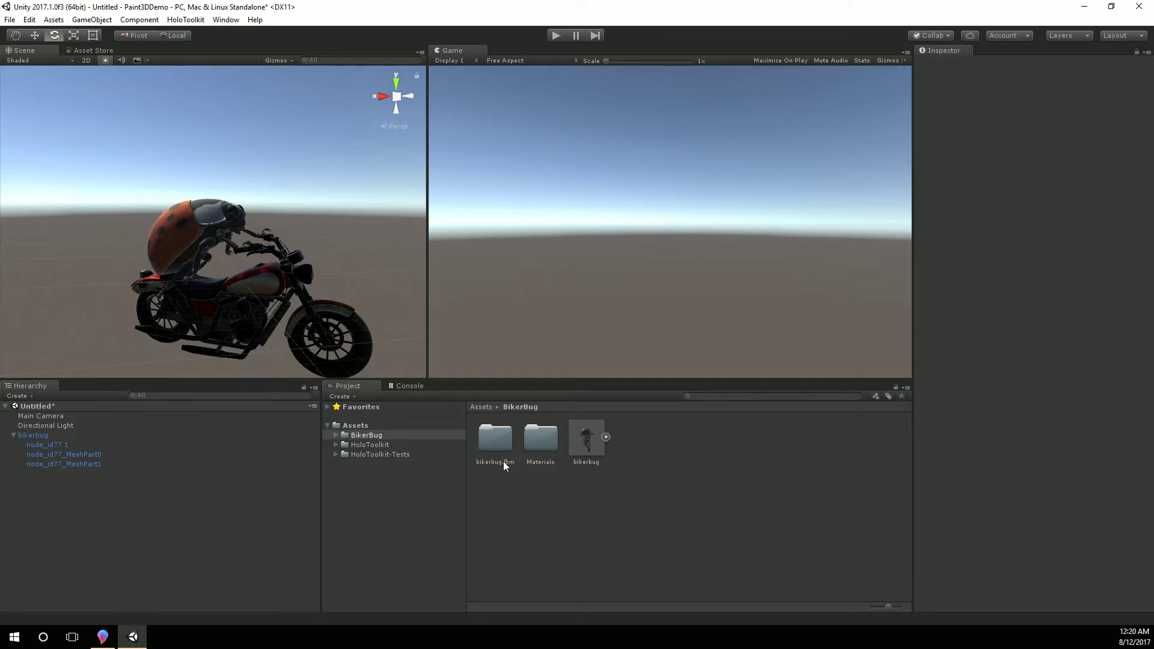
Step: Create a new folder named Scenes in Assets
left_click(355, 425)
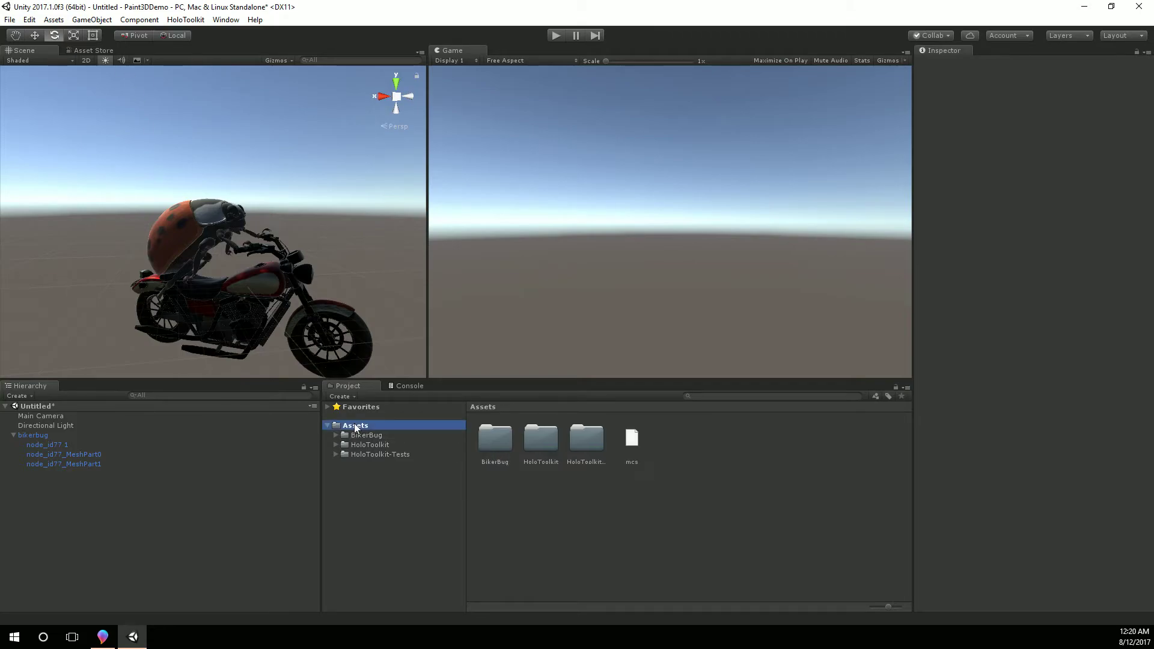
right_click(558, 490)
mouse_move(651, 272)
left_click(756, 272)
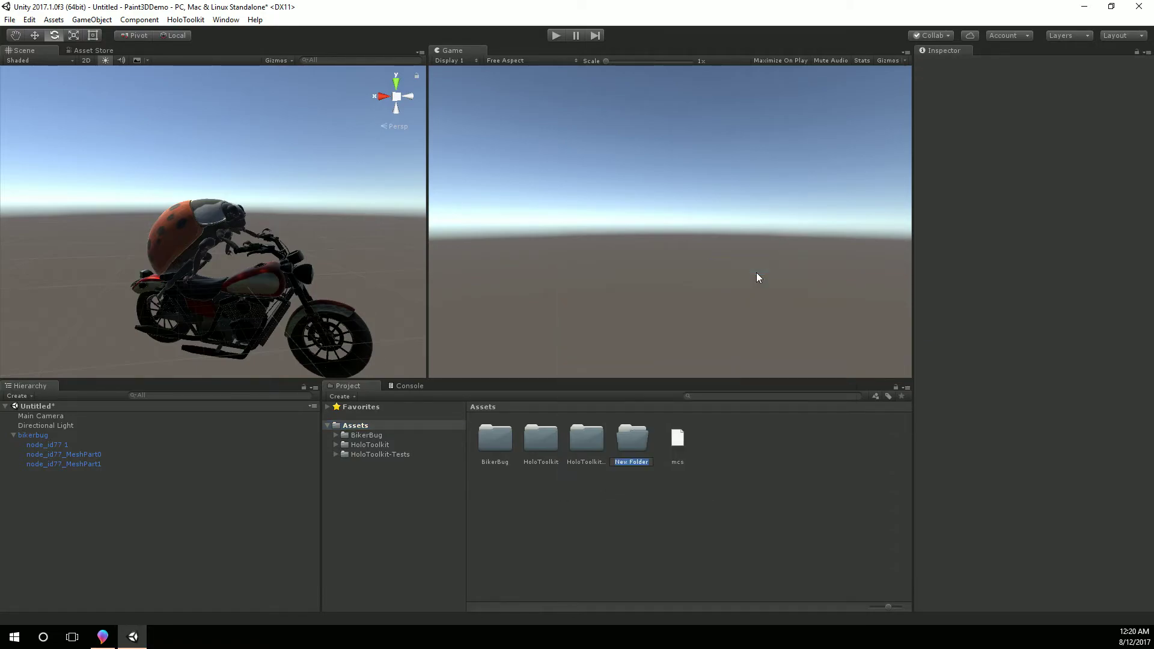
type("Scenes")
key("Return")
Step: Save the scene as Main inside the Scenes folder
key("Return")
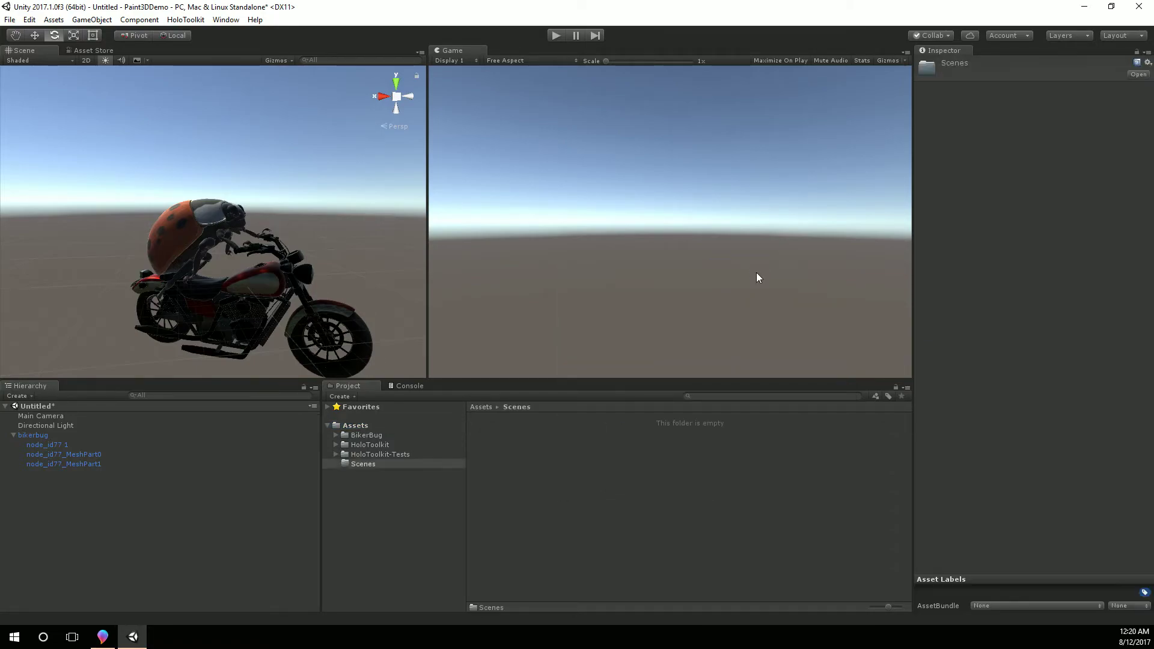
left_click(10, 20)
left_click(60, 78)
left_click(150, 149)
double_click(149, 149)
type("Main")
key("Return")
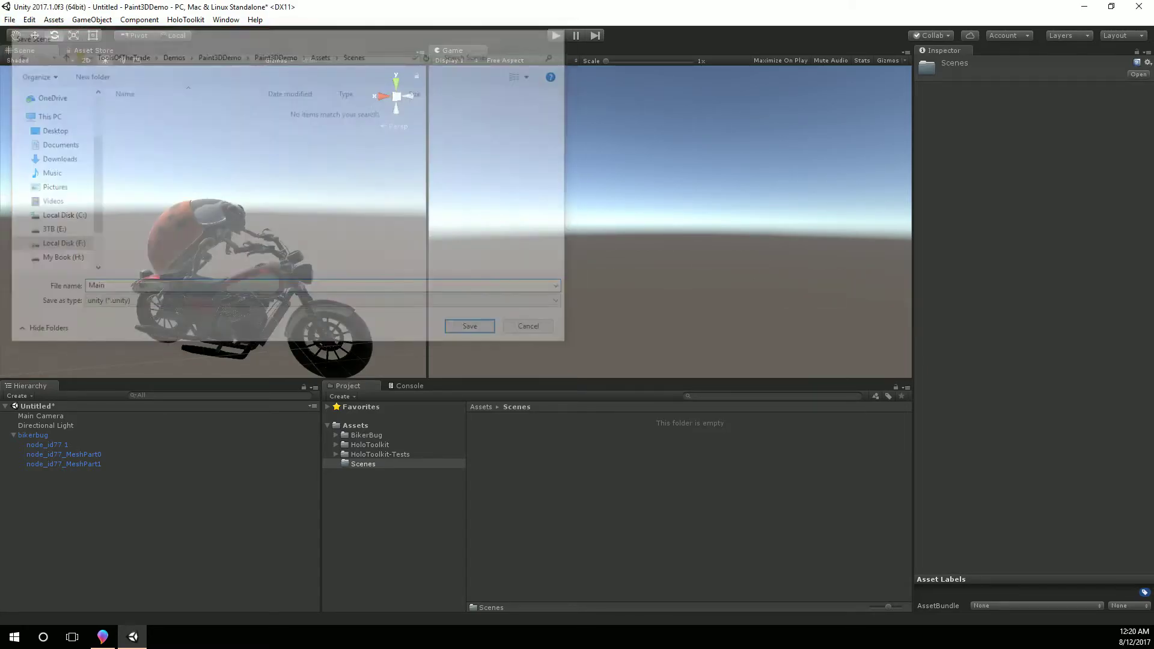
Step: Replace the default Main Camera with the HoloLensCamera prefab
left_click(63, 417)
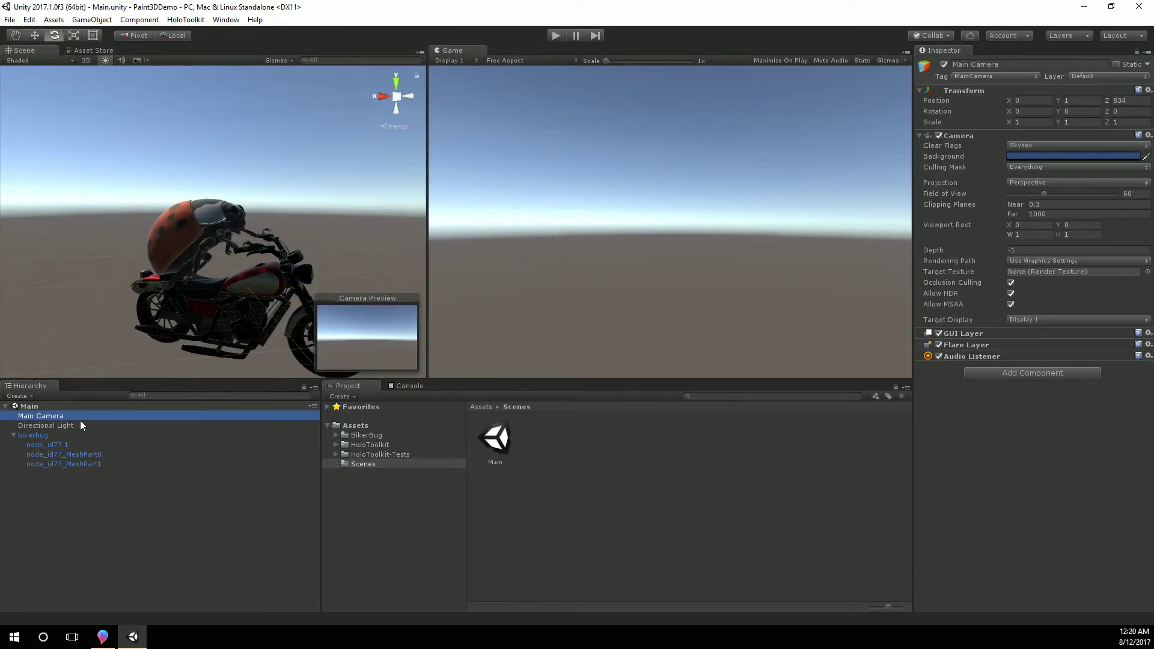
key("Delete")
type("holole")
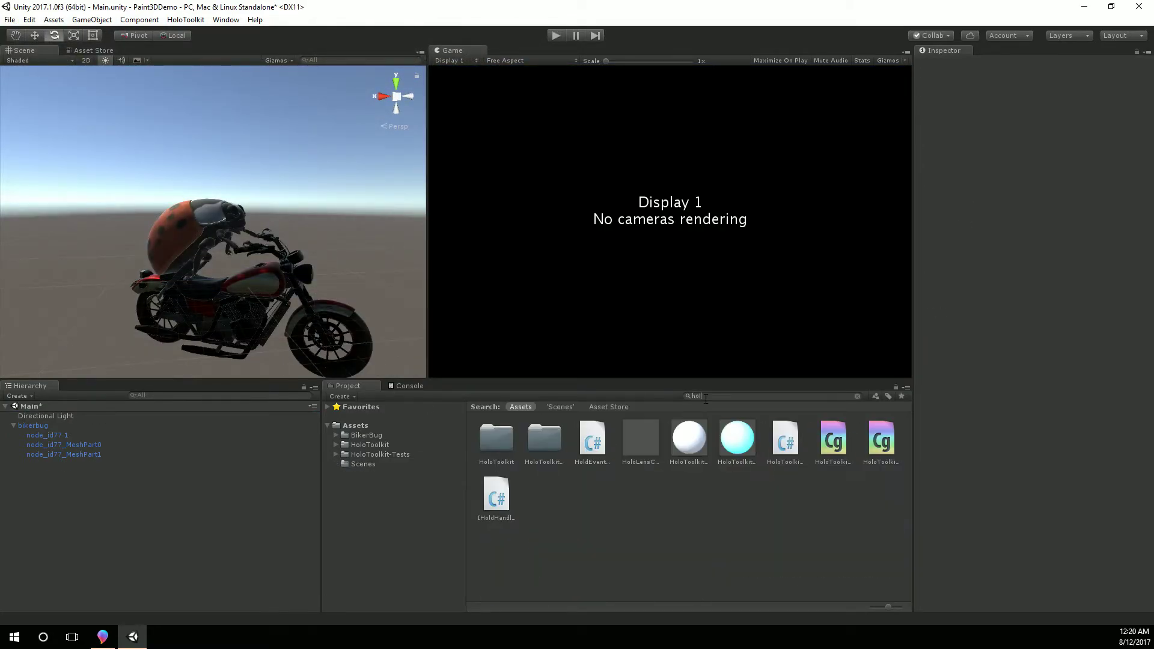
left_click_drag(495, 438, 170, 484)
Step: Add the InputManager and DefaultCursor prefabs to the Hierarchy
left_click(13, 425)
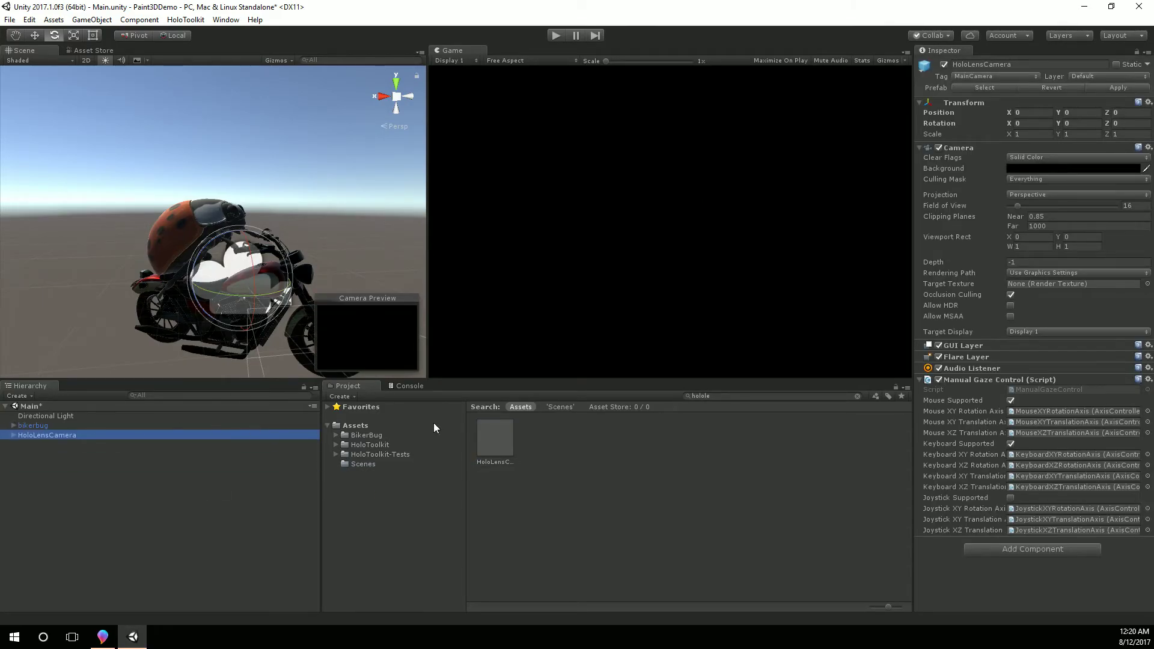
left_click(745, 398)
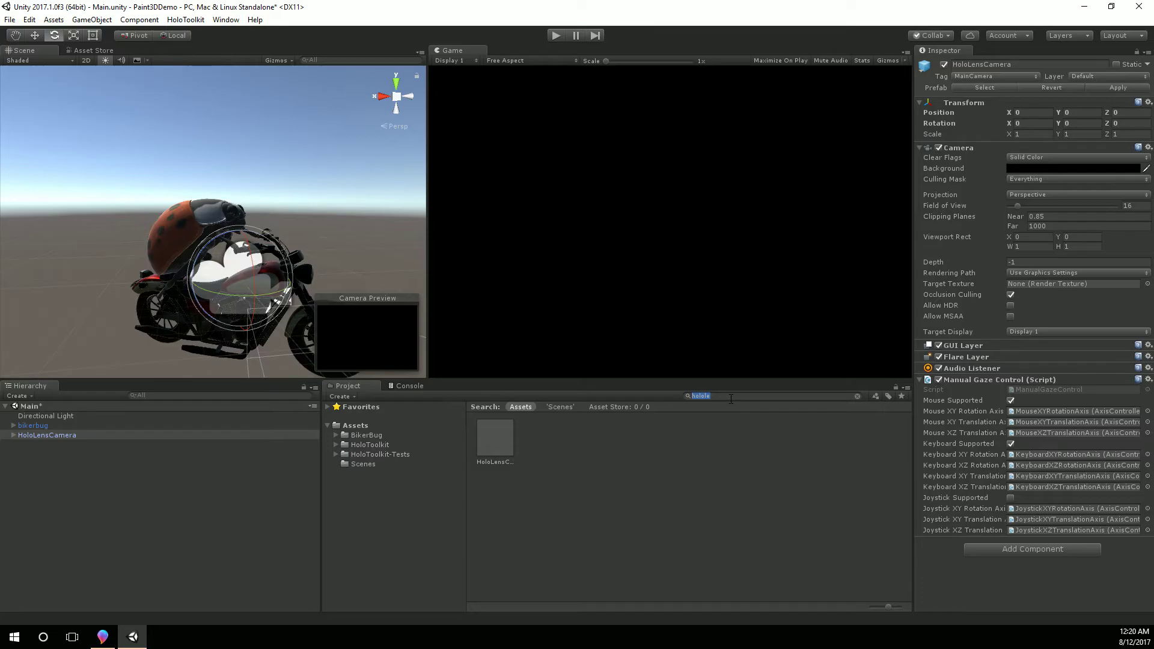
type("inputm")
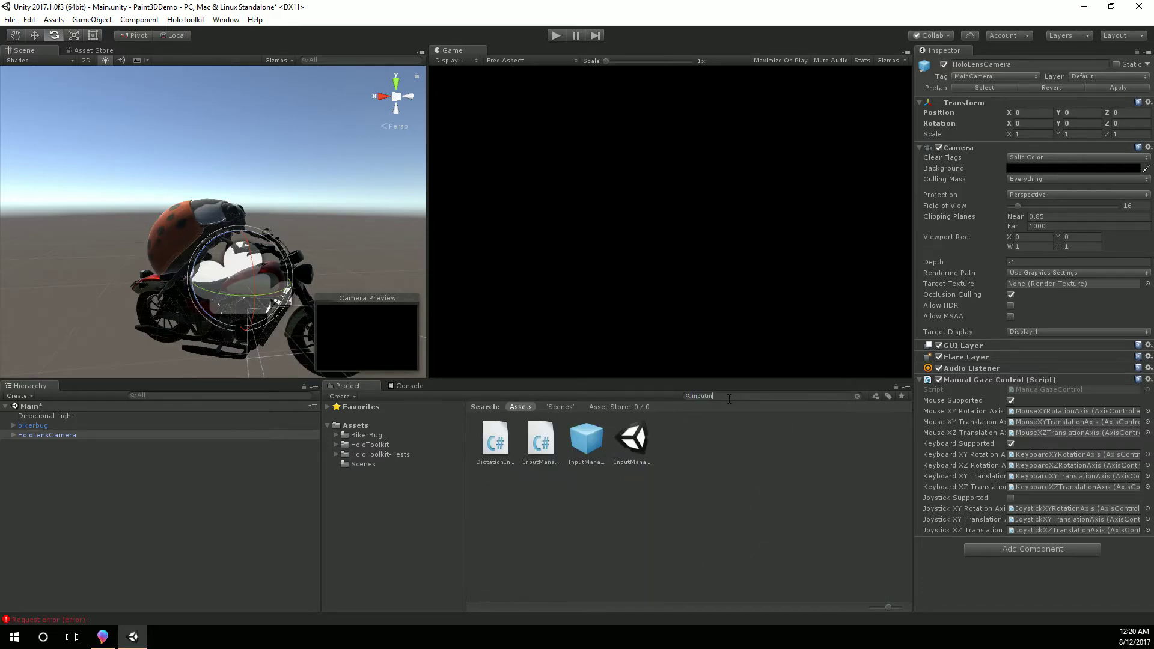
left_click_drag(581, 453, 140, 494)
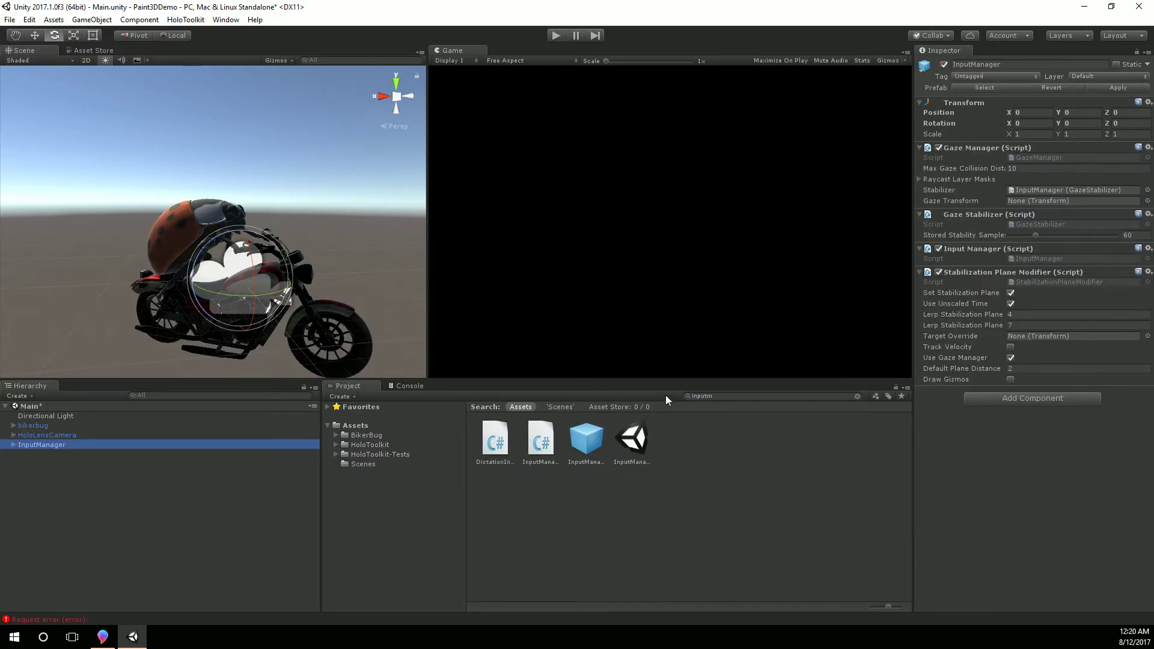
left_click(719, 397)
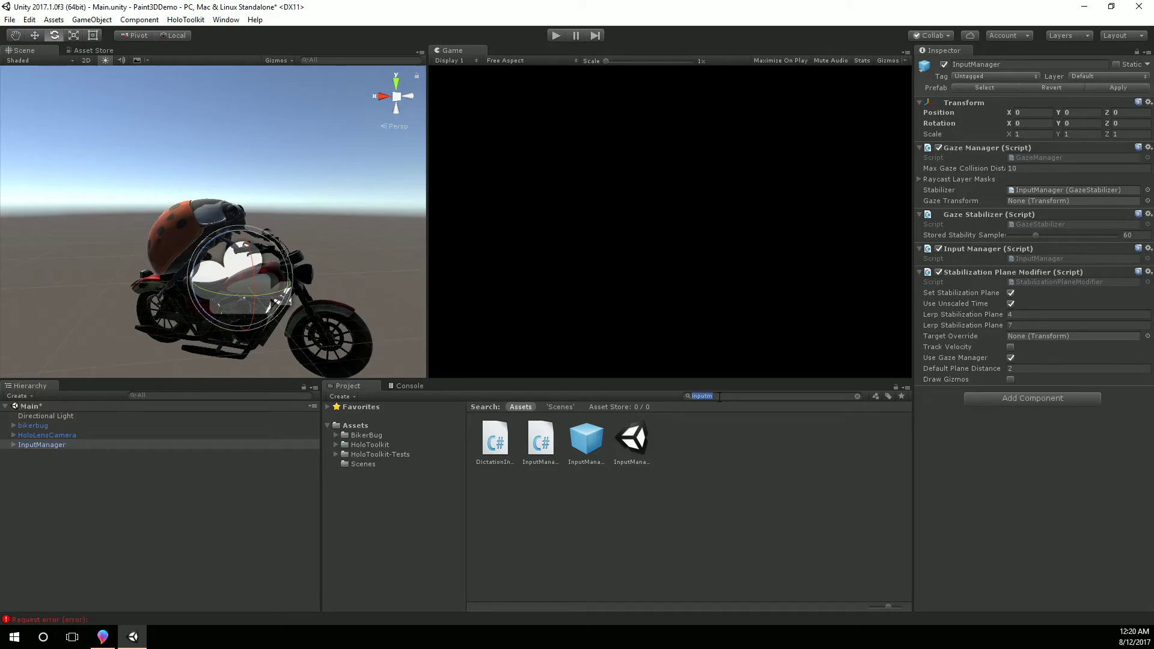
type("defa")
left_click_drag(723, 437, 219, 492)
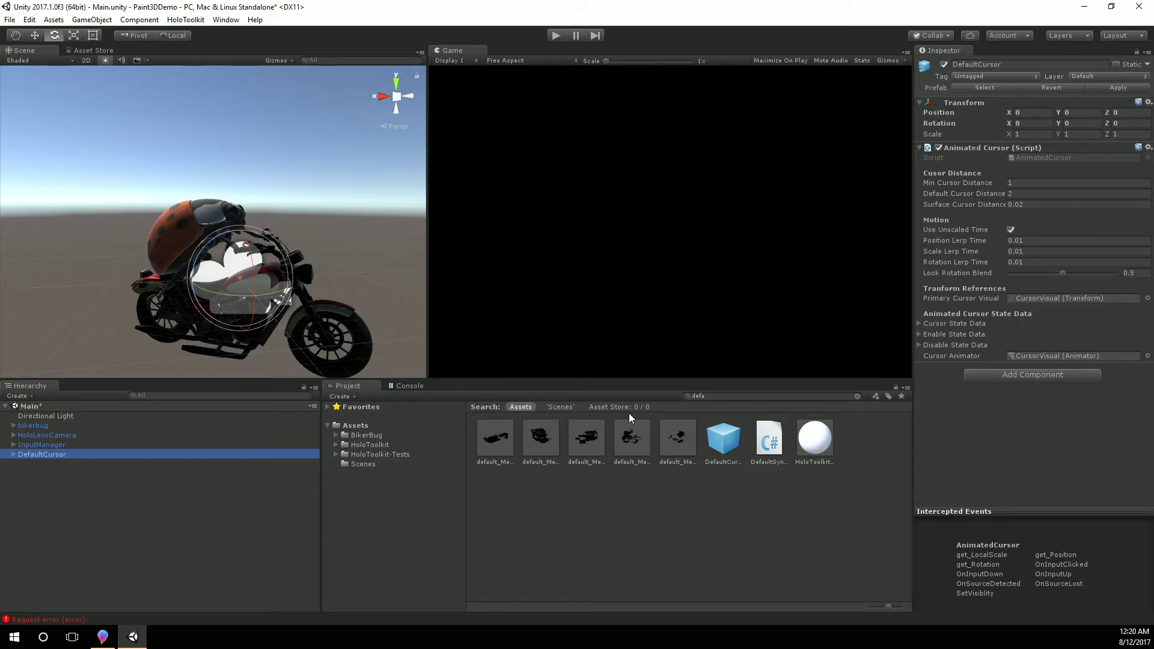
left_click(82, 548)
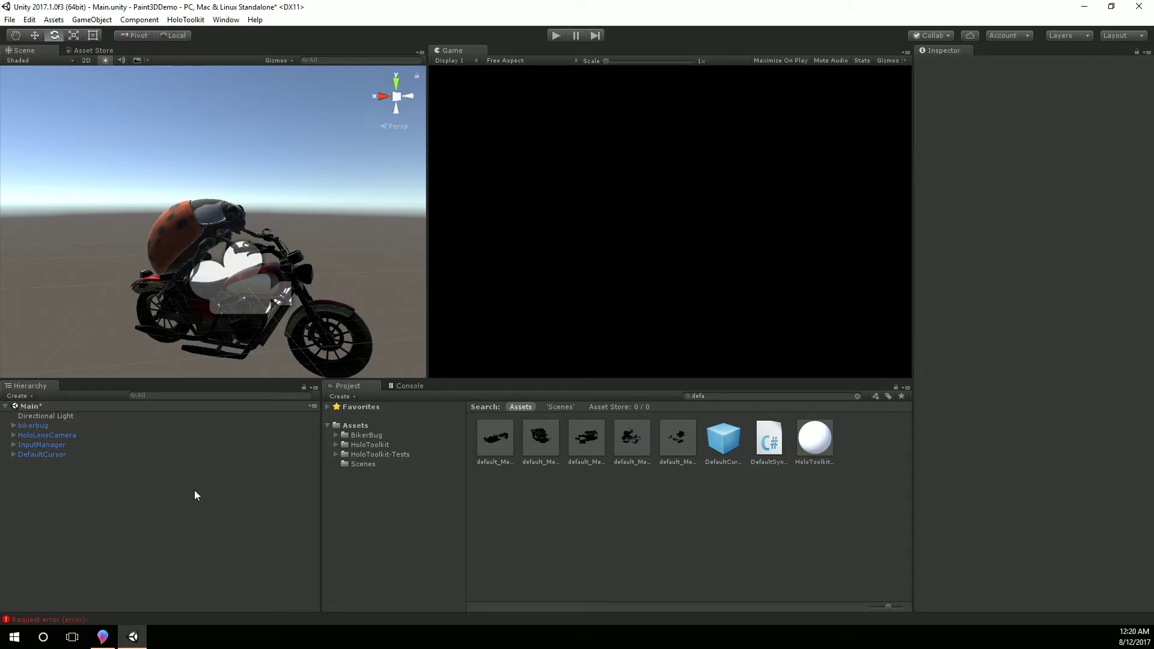
left_click(9, 21)
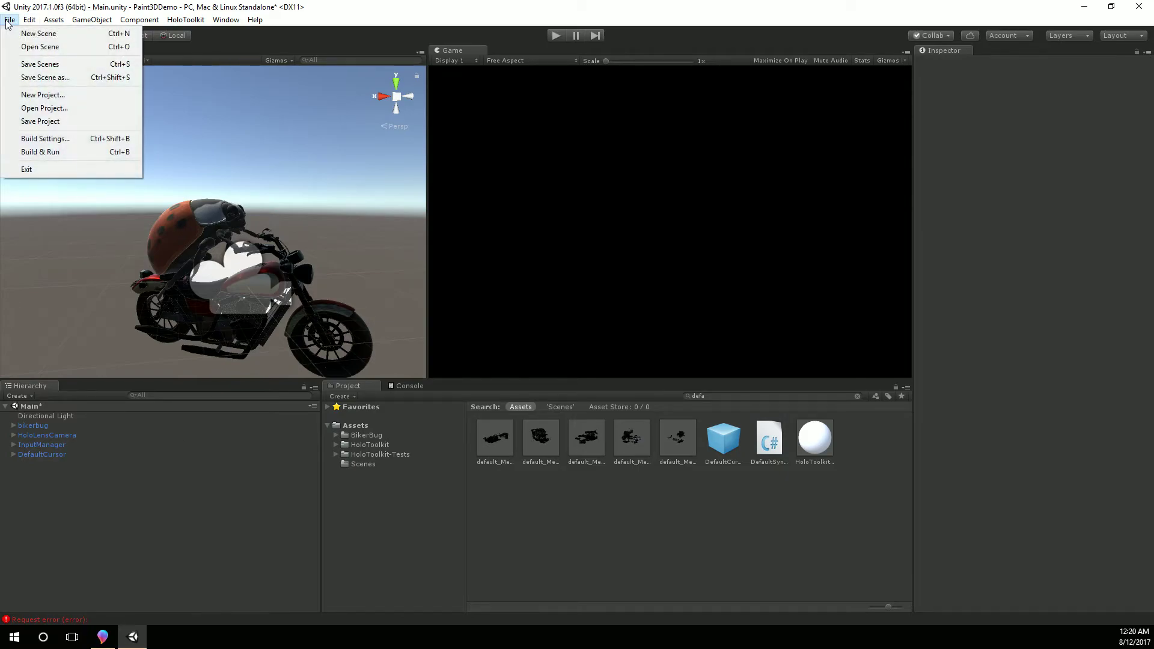
Step: Save the Main scene, then apply HoloToolkit's HoloLens project settings and reload the project
left_click(36, 64)
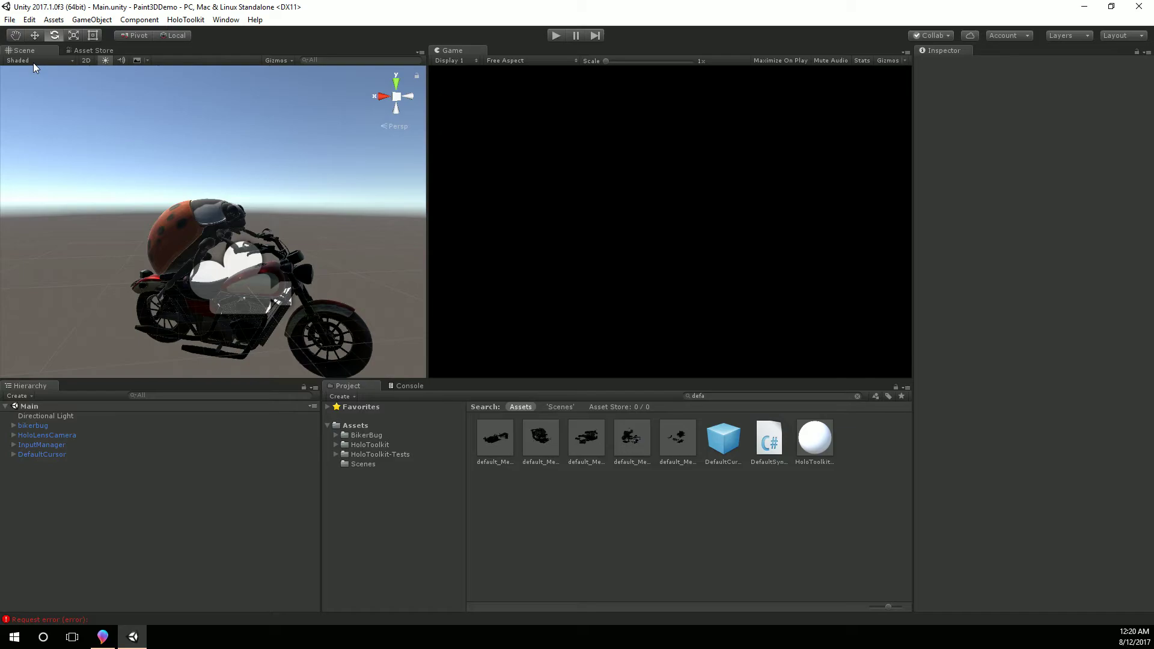
left_click(186, 20)
mouse_move(198, 64)
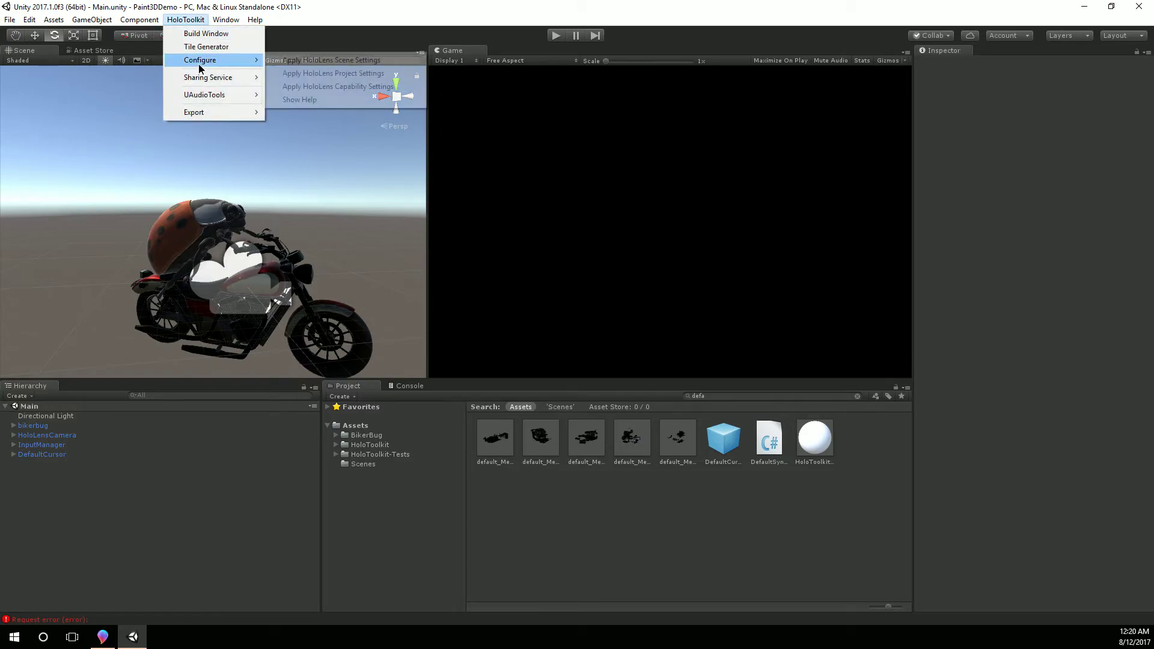
left_click(327, 73)
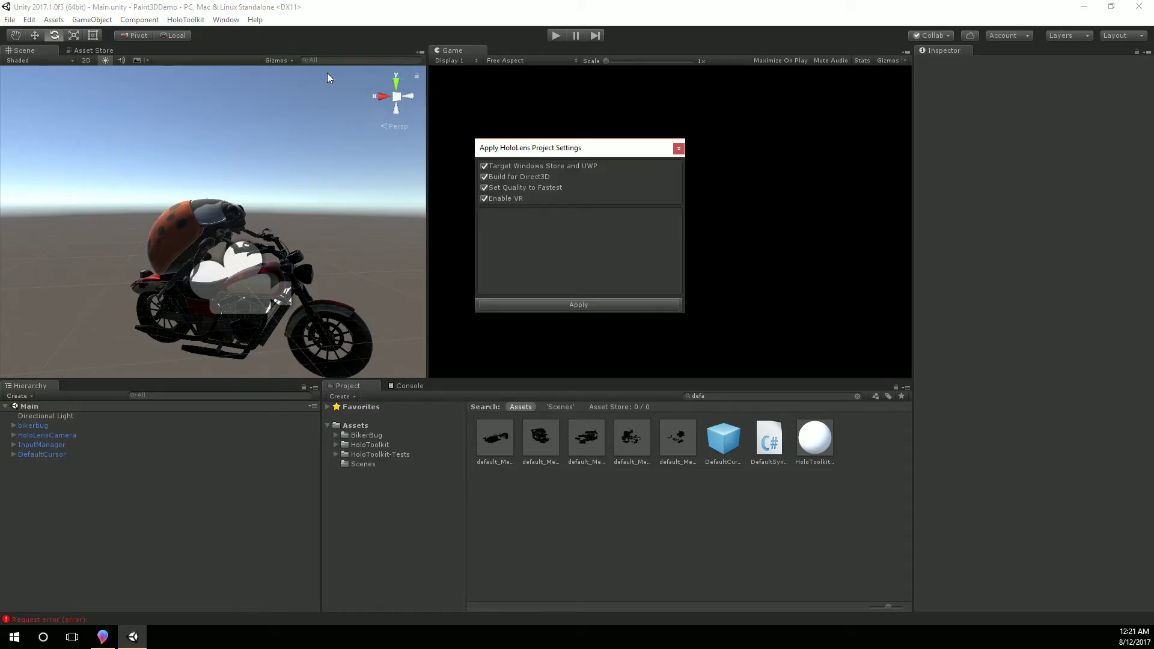
left_click(611, 305)
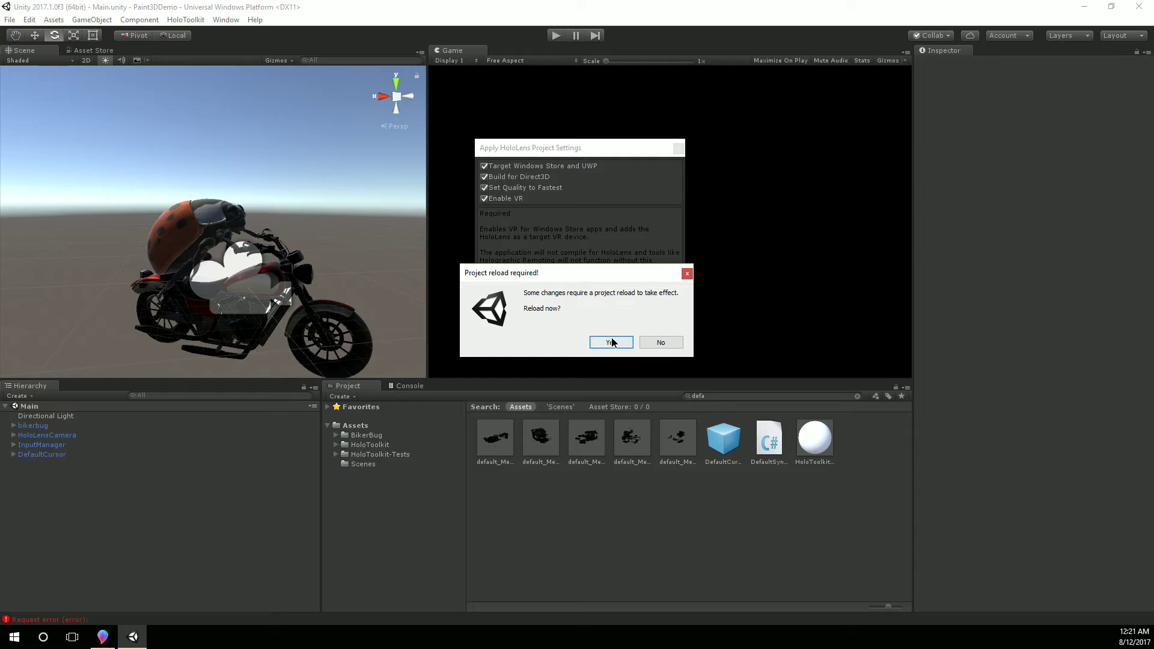
left_click(612, 341)
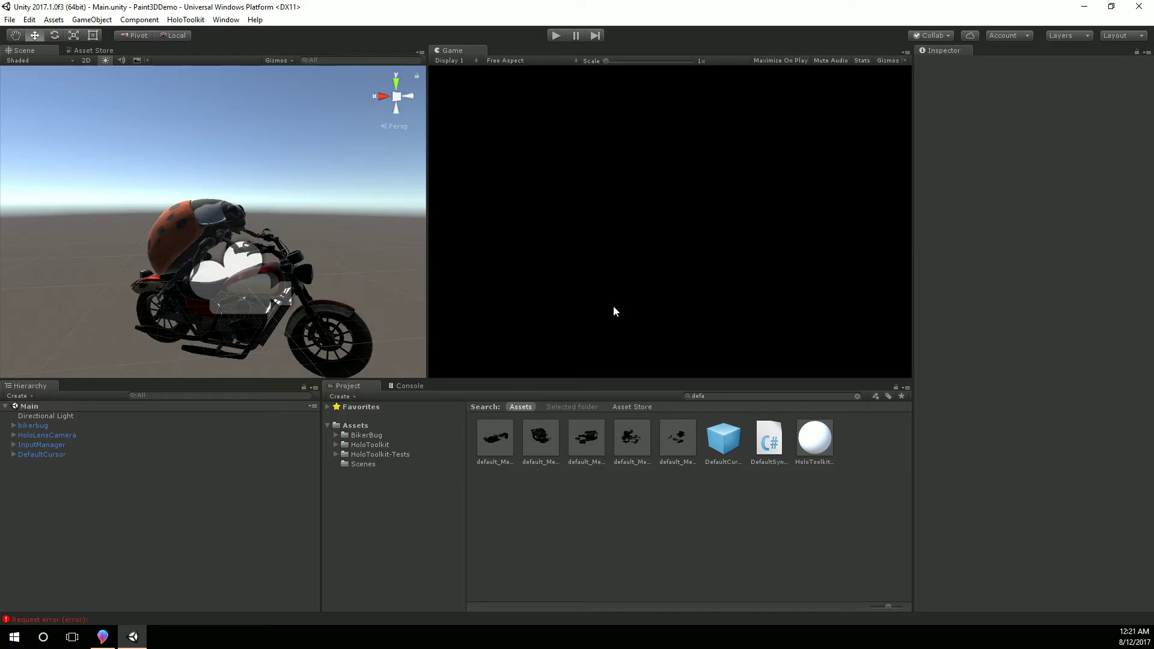
Step: Add Scenes/Main to the build list and enable Unity C# Projects
left_click(17, 22)
left_click(36, 134)
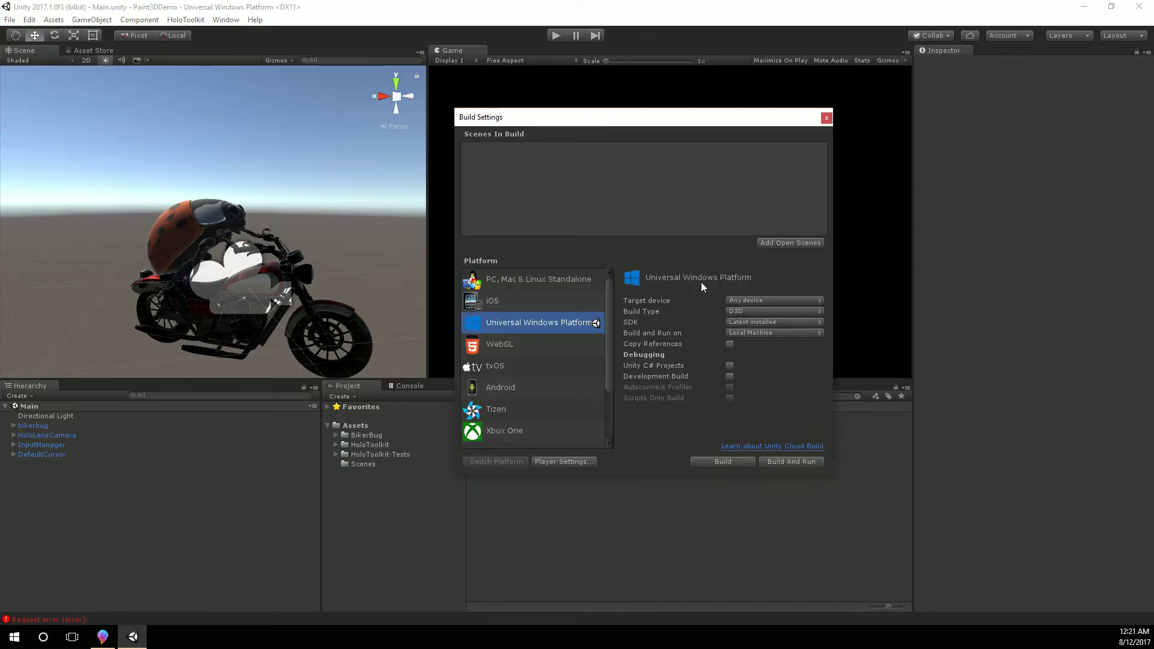
left_click(796, 244)
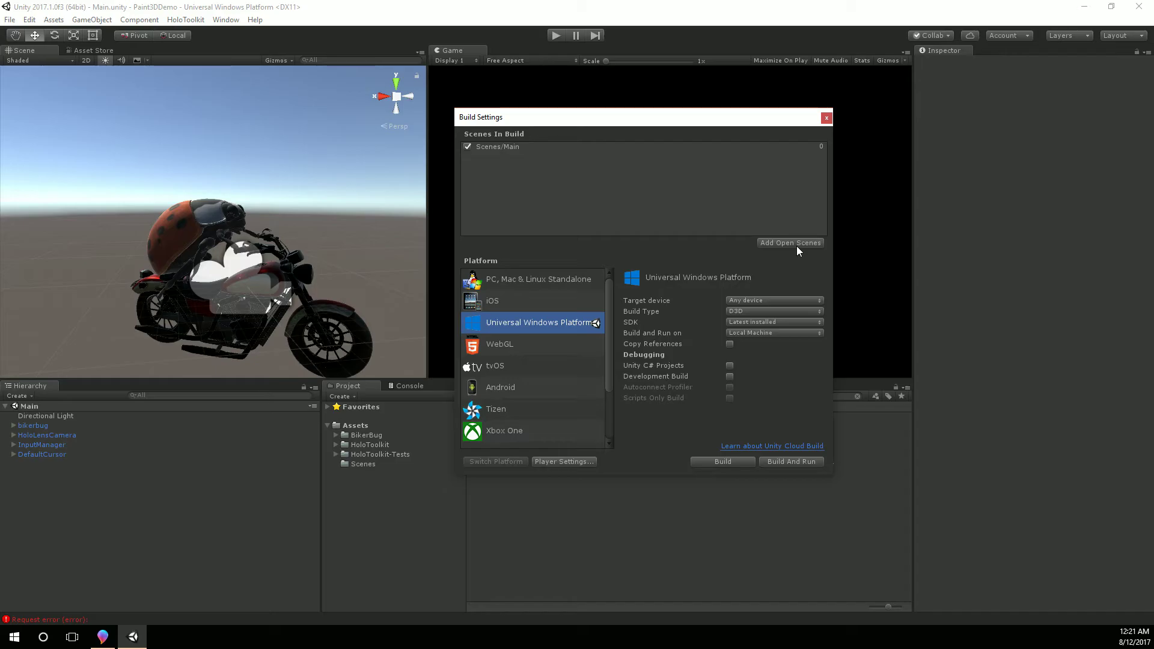
left_click(728, 366)
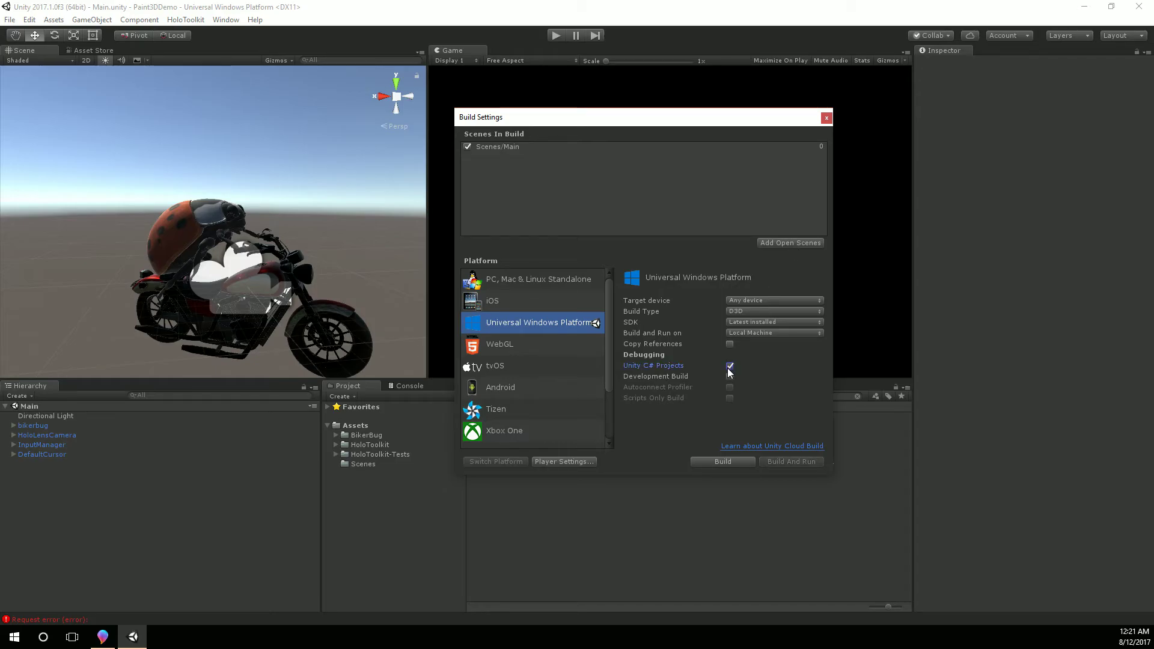
Step: Enable the SpatialPerception capability in the UWP Player Settings
left_click(569, 461)
scroll(985, 495, "down", 5)
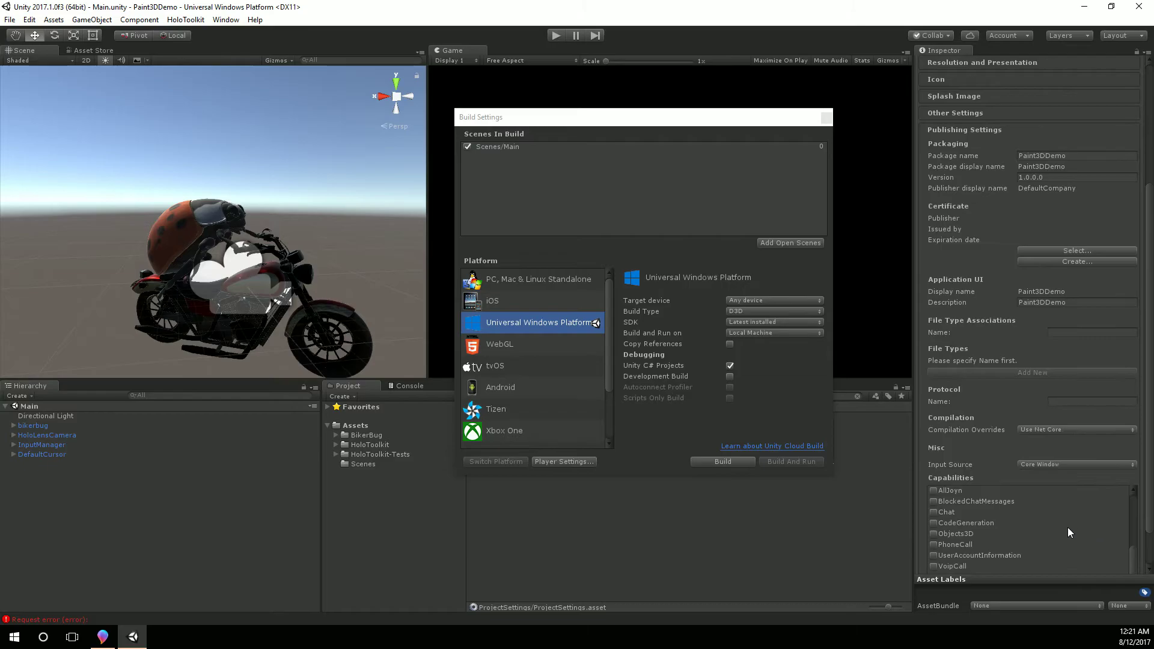
scroll(1138, 546, "down", 2)
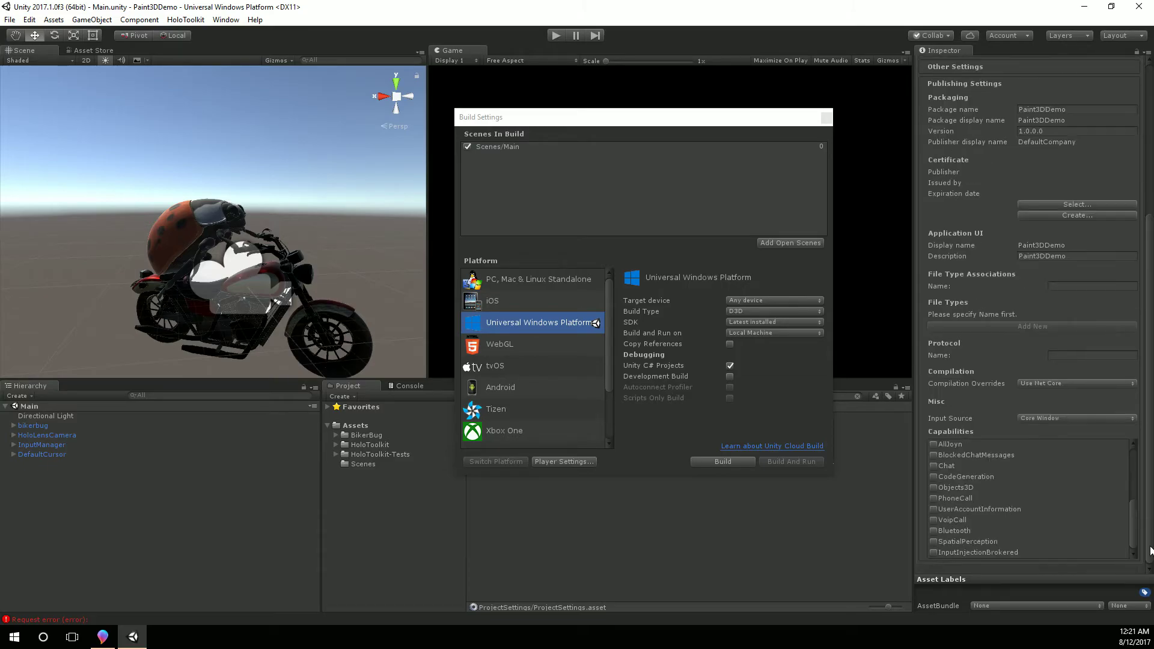
scroll(1097, 526, "up", 5)
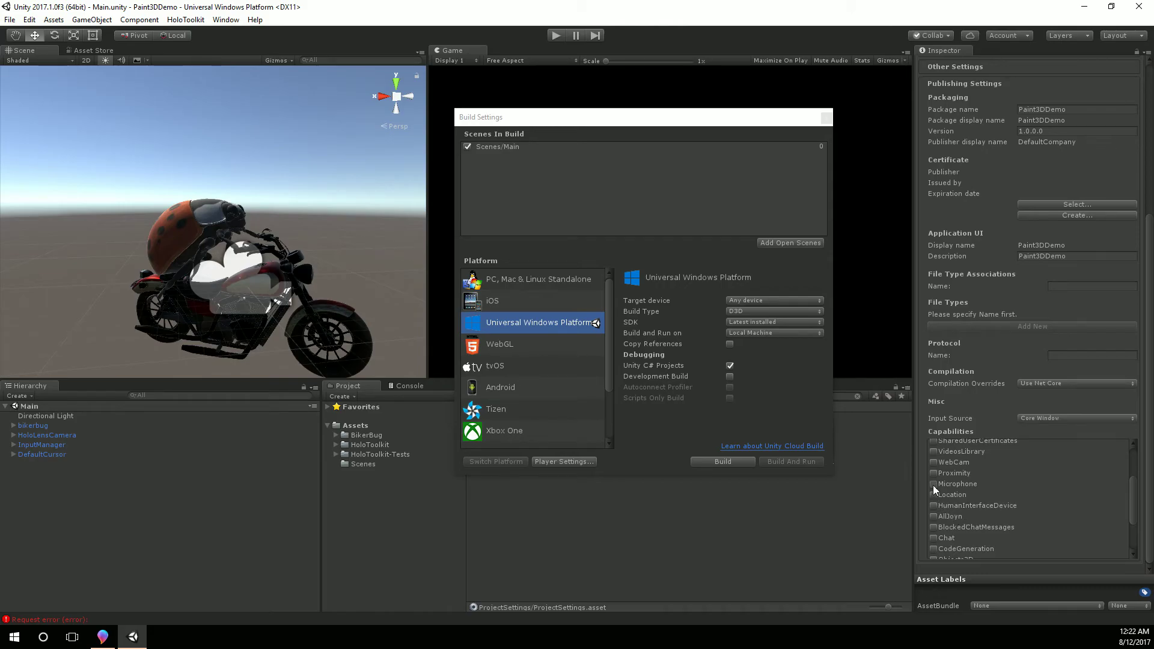
scroll(933, 485, "down", 5)
left_click(933, 541)
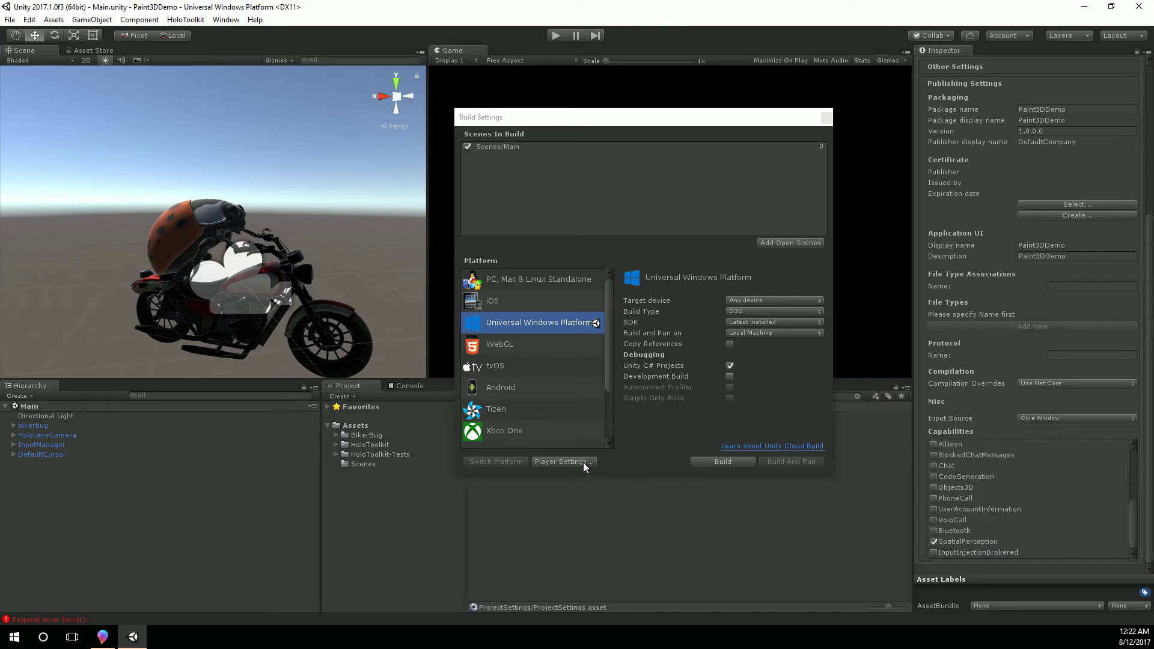
Step: Build the project into a newly created UWP output folder
left_click(723, 462)
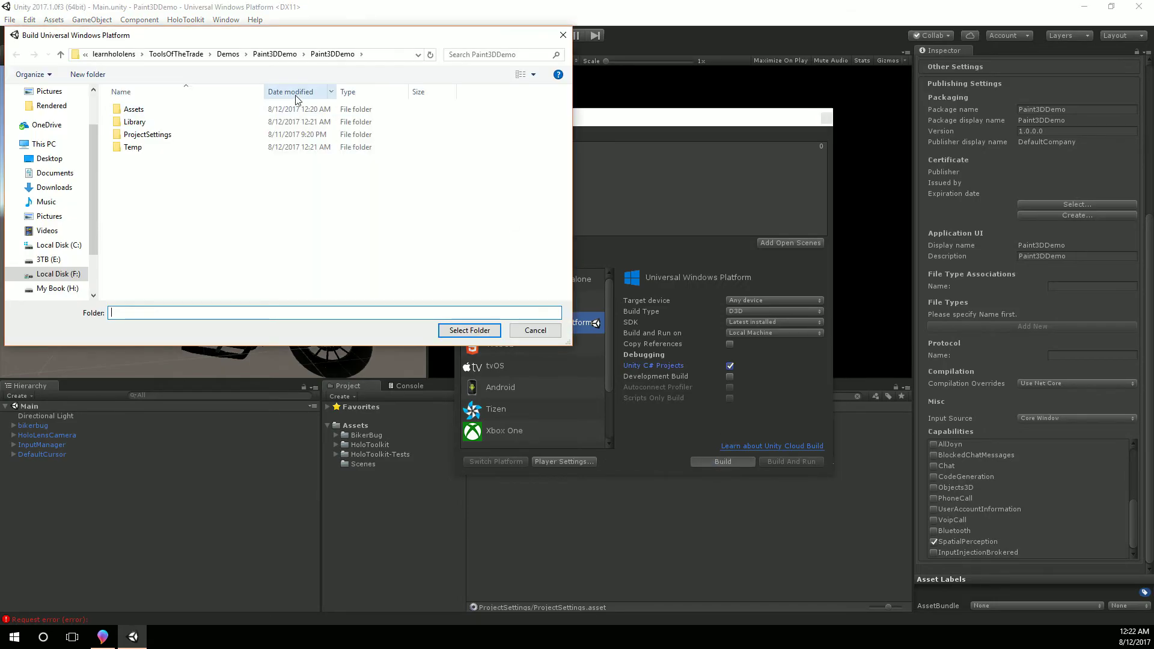
left_click(91, 74)
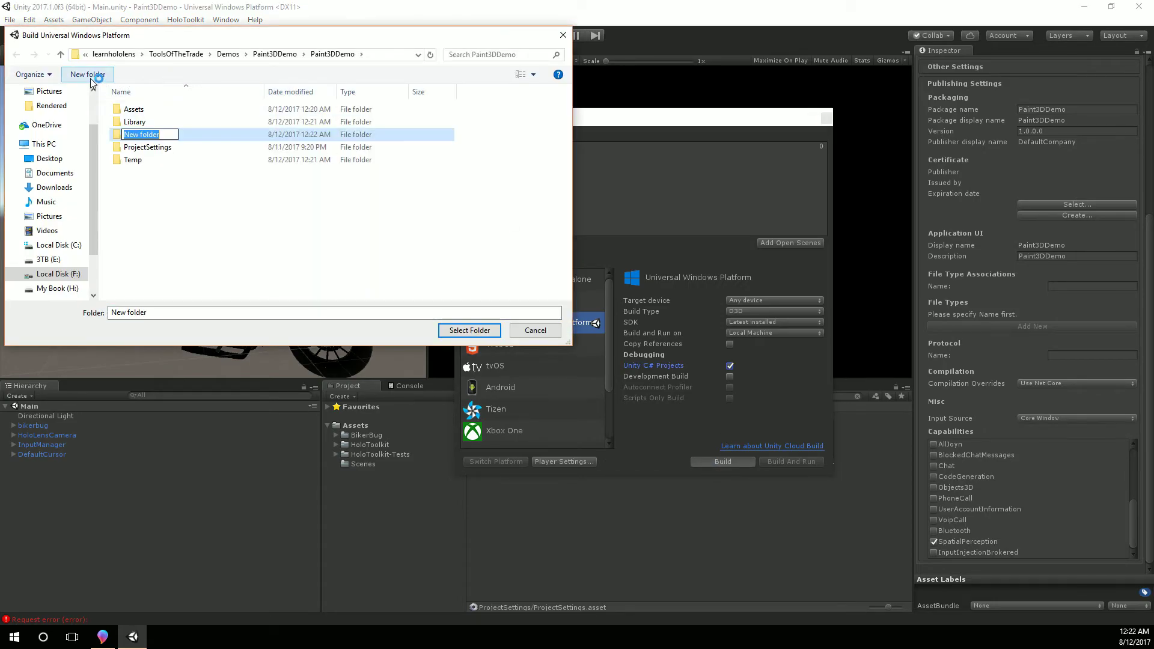
type("UWP")
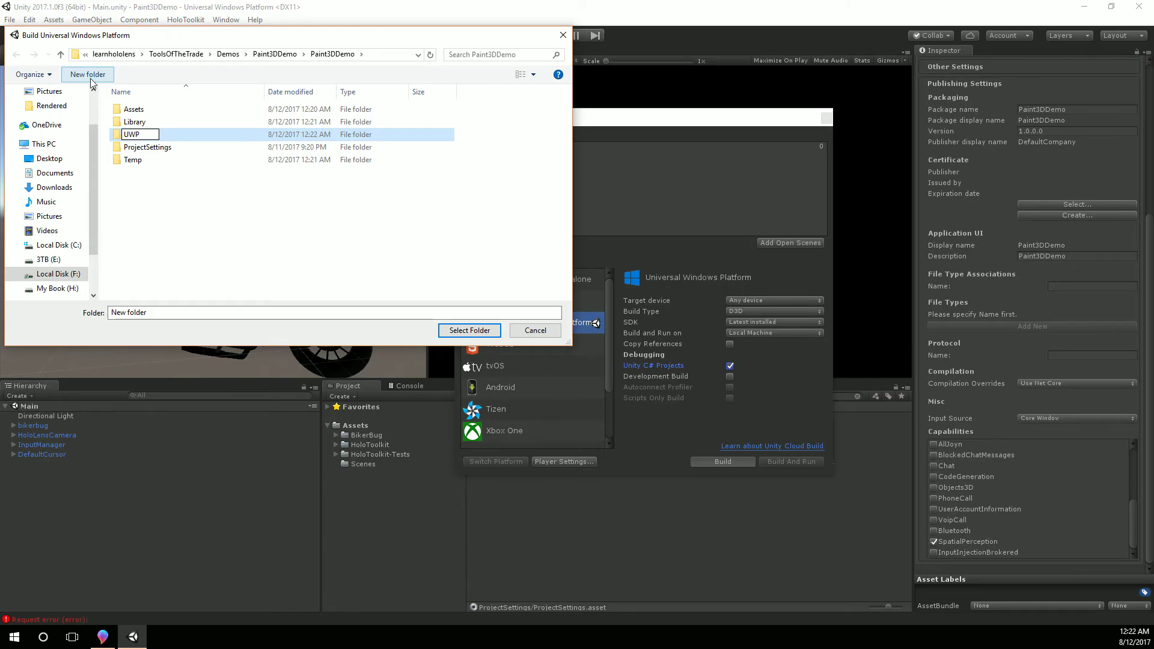
key("Return")
key("Return")
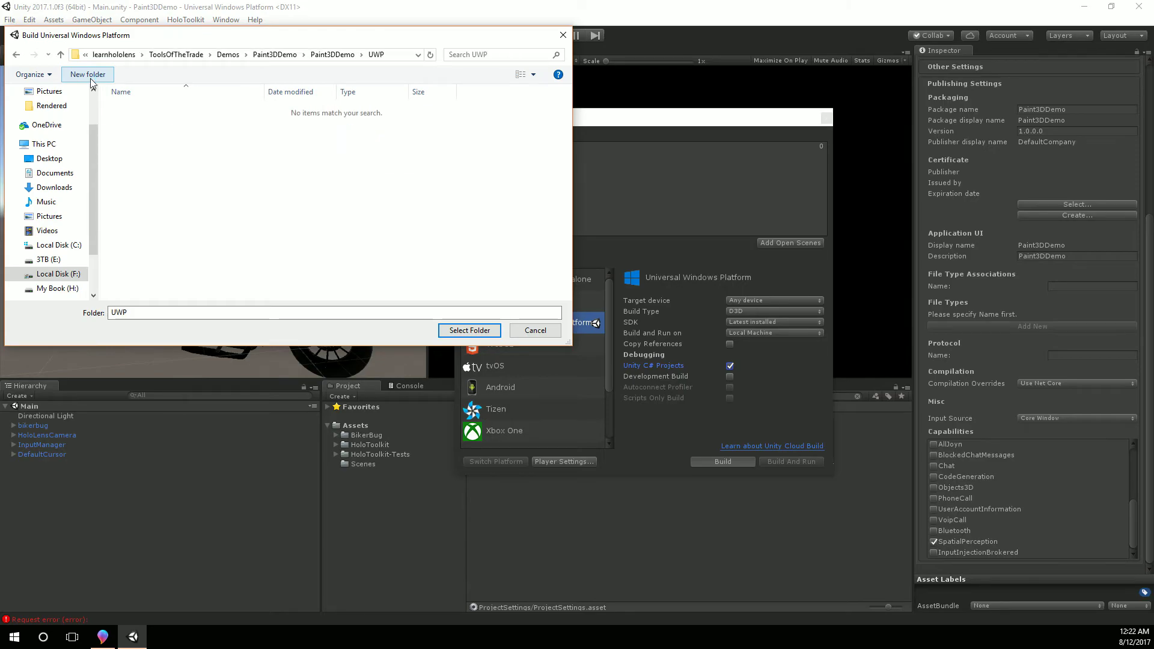
left_click(470, 330)
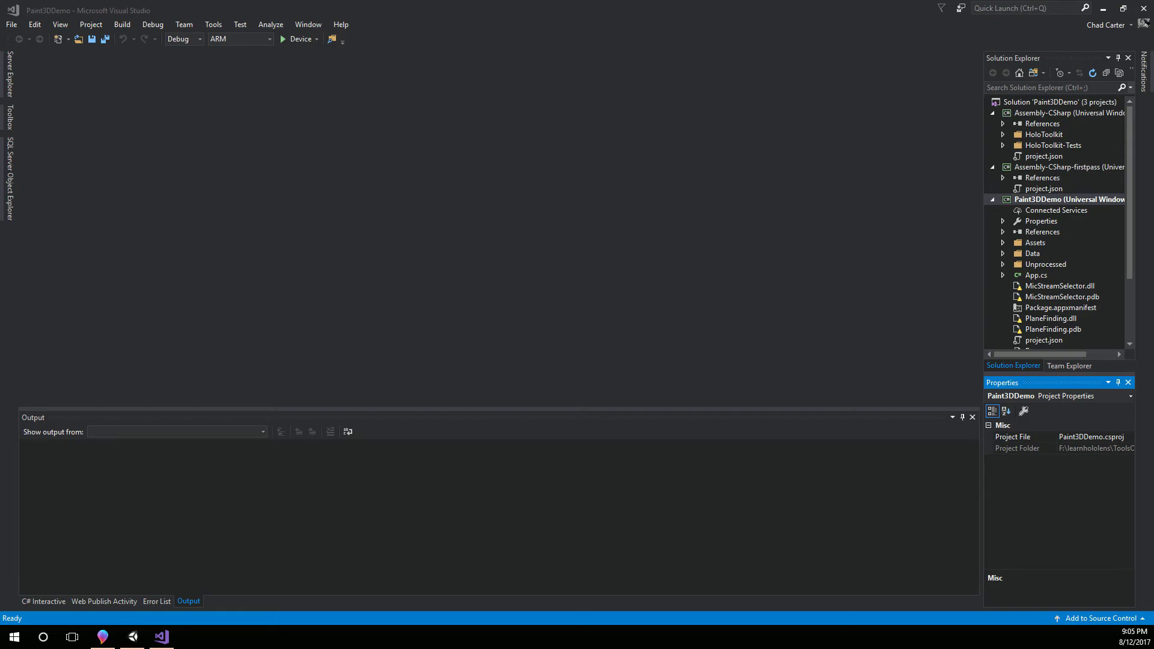
Step: Switch the solution platform from ARM to x86 and choose Device as the debug target
left_click(270, 39)
left_click(249, 73)
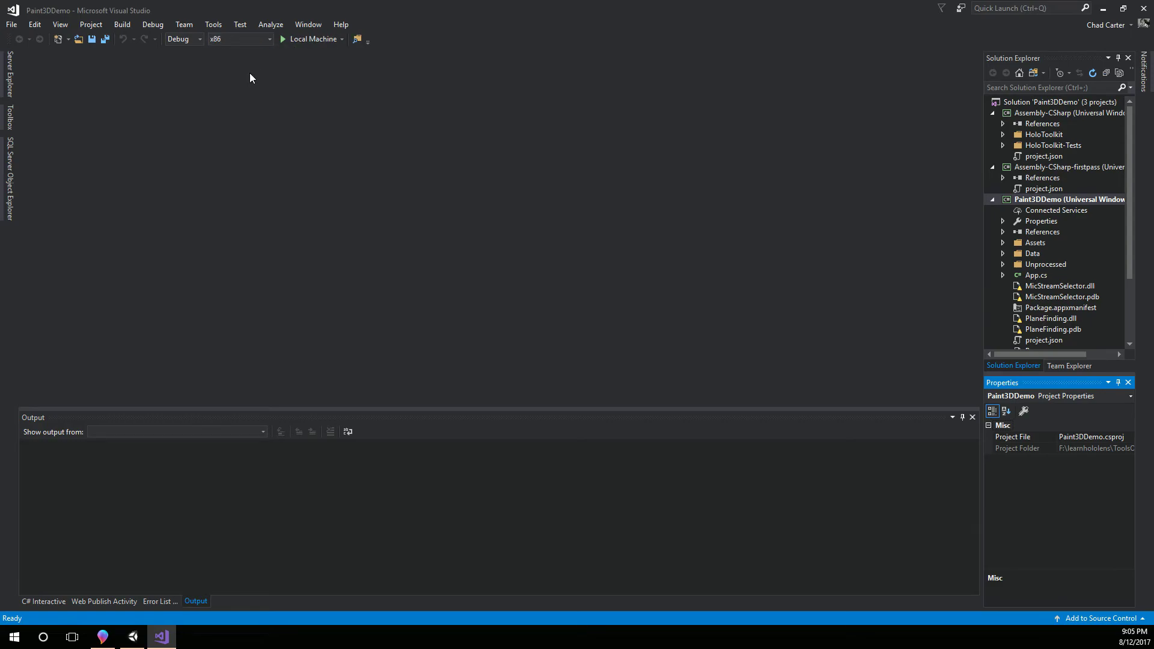
left_click(343, 40)
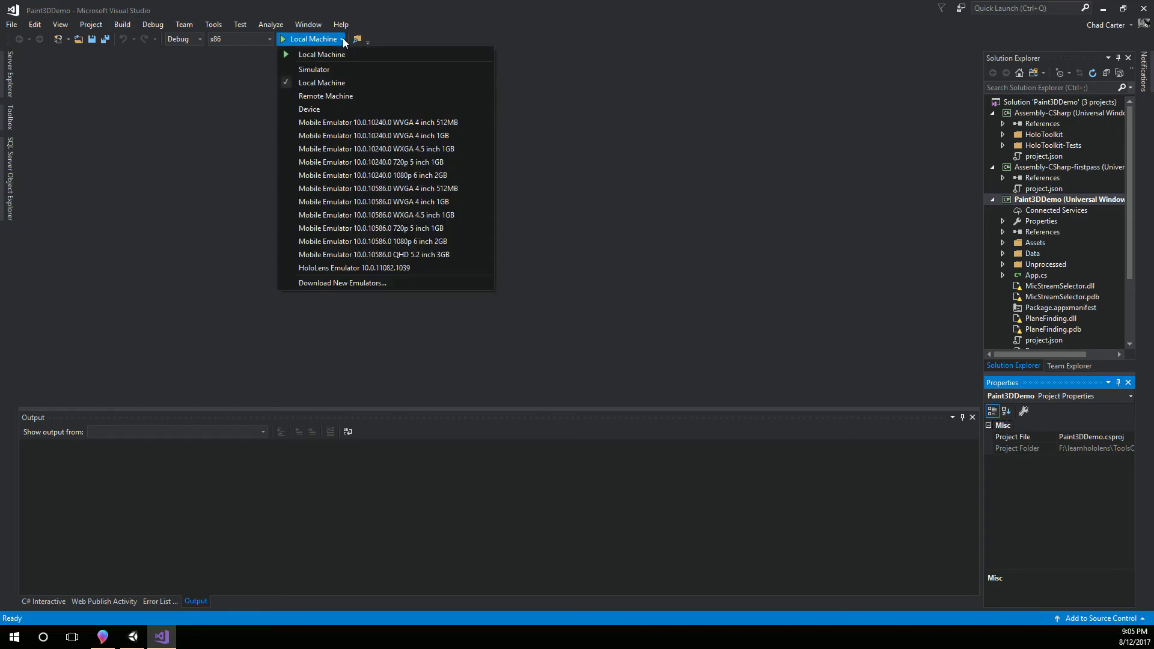
left_click(334, 111)
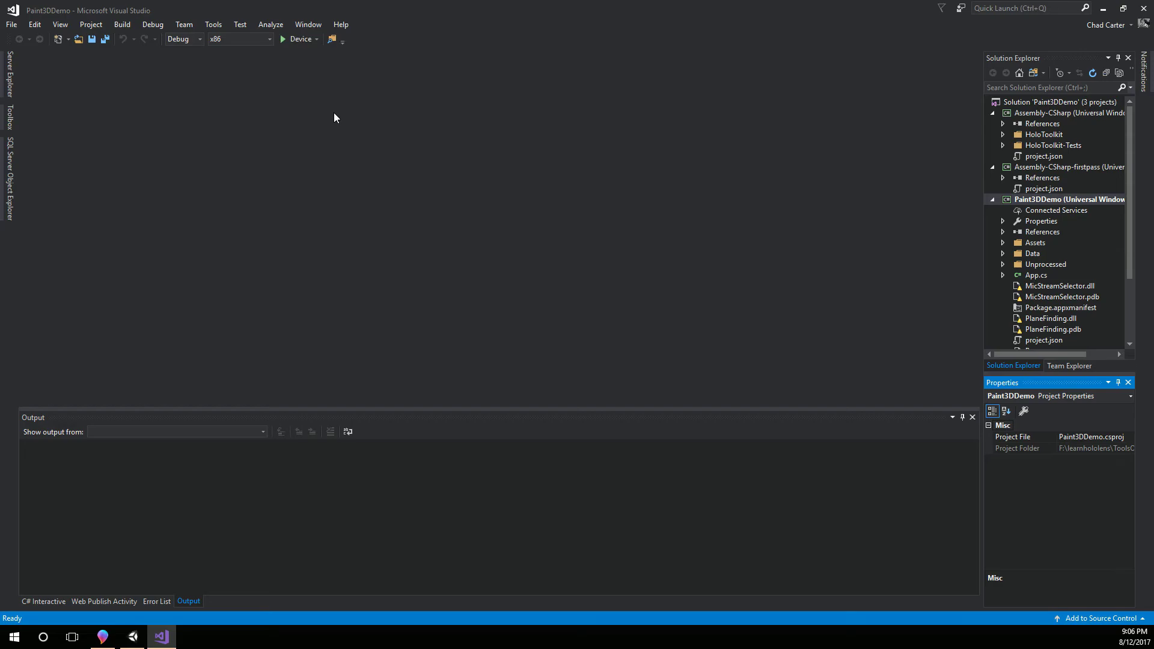
left_click(123, 25)
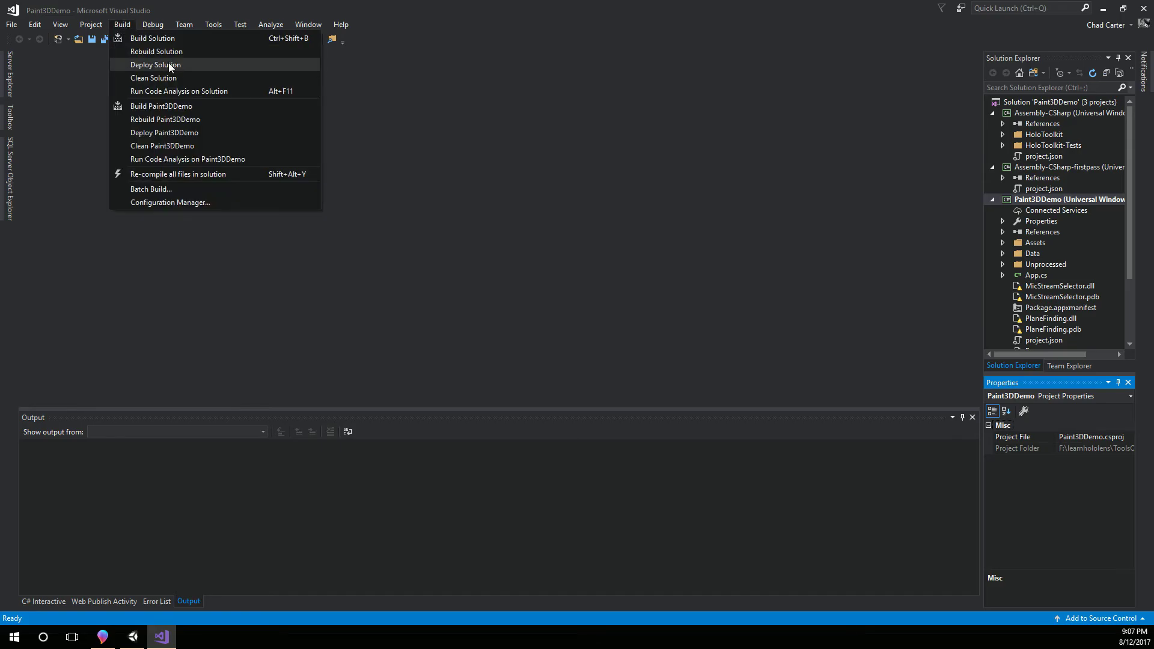
Step: Deploy the Paint3DDemo solution from Visual Studio to the Device target
left_click(184, 65)
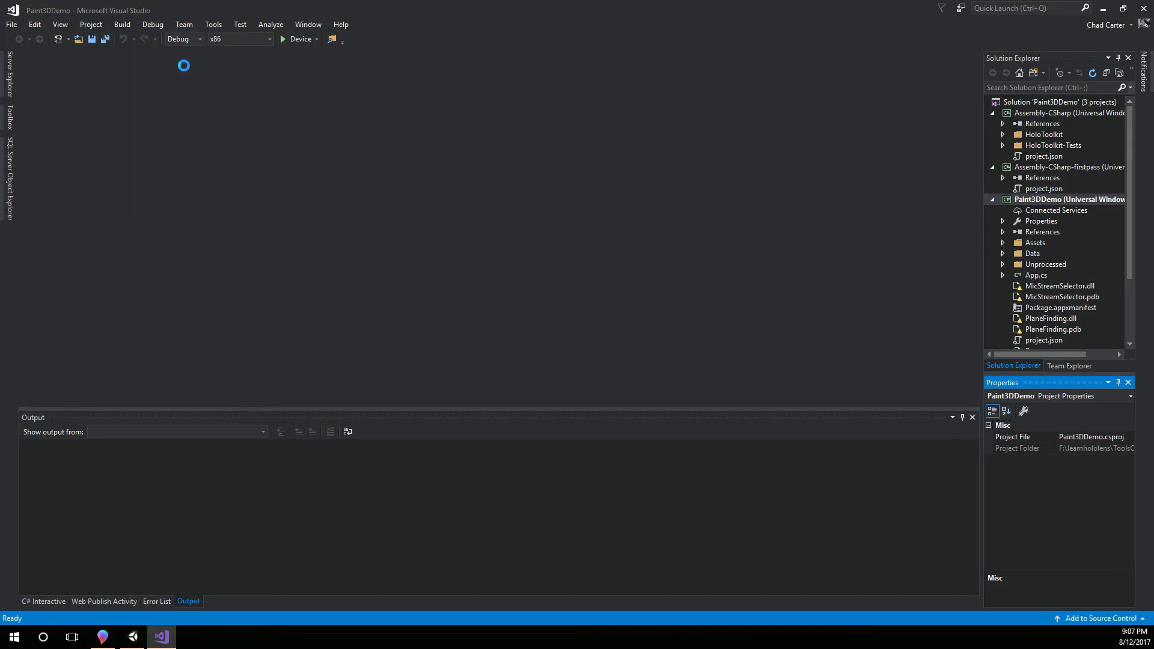